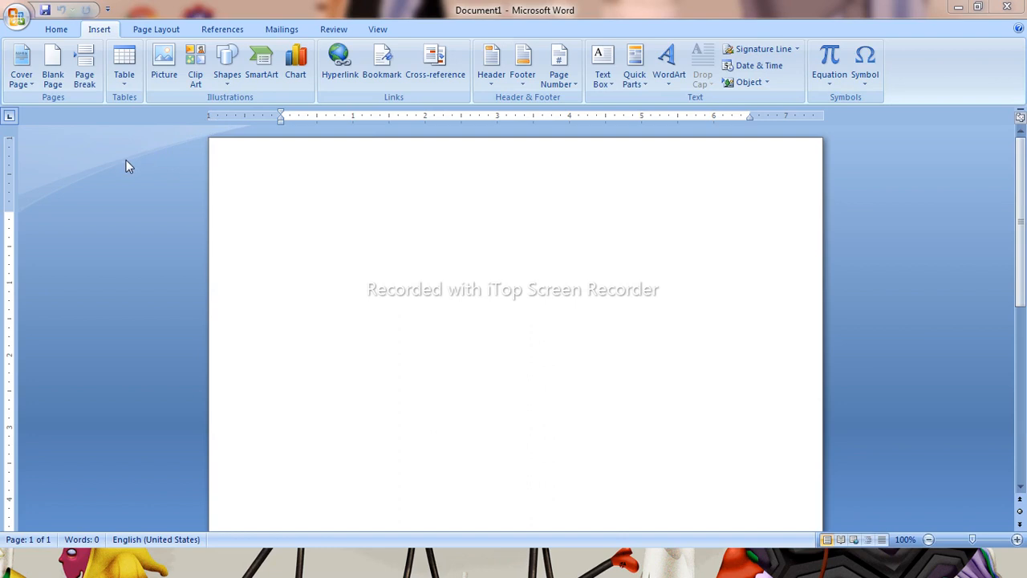
# Insert a table with 8 columns and 20 rows using fixed column width
pyautogui.click(125, 87)
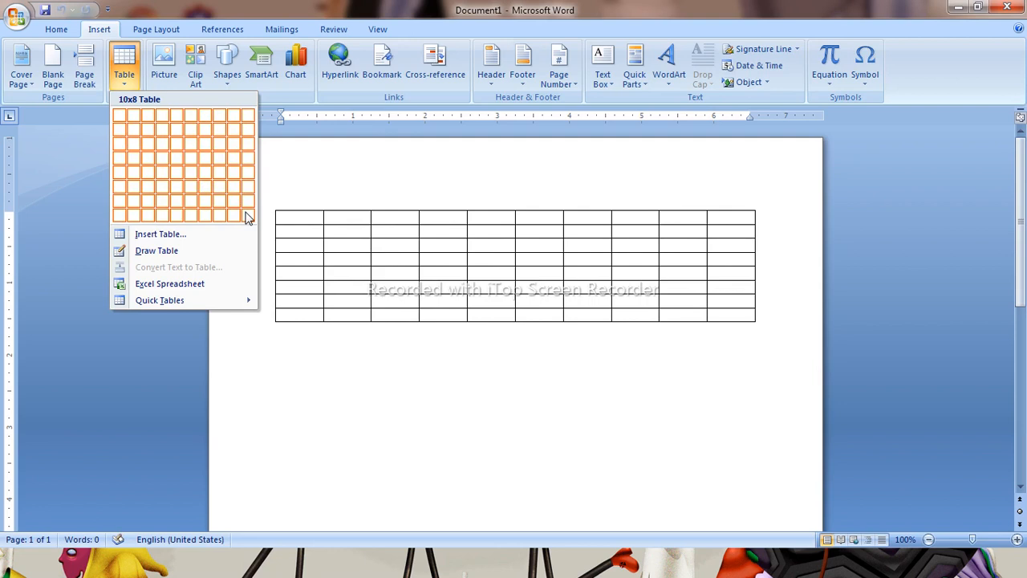
pyautogui.click(150, 237)
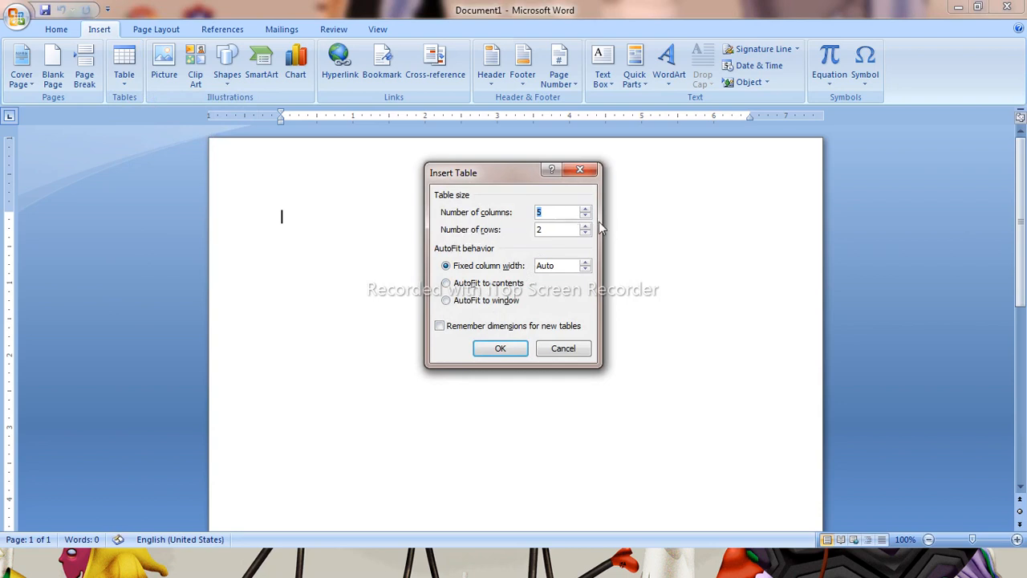
pyautogui.click(586, 208)
pyautogui.click(586, 209)
pyautogui.click(585, 209)
pyautogui.click(584, 226)
pyautogui.click(584, 226)
pyautogui.click(585, 227)
pyautogui.click(584, 226)
pyautogui.click(585, 227)
pyautogui.click(584, 227)
pyautogui.press('BackSpace')
pyautogui.write('20')
pyautogui.click(499, 350)
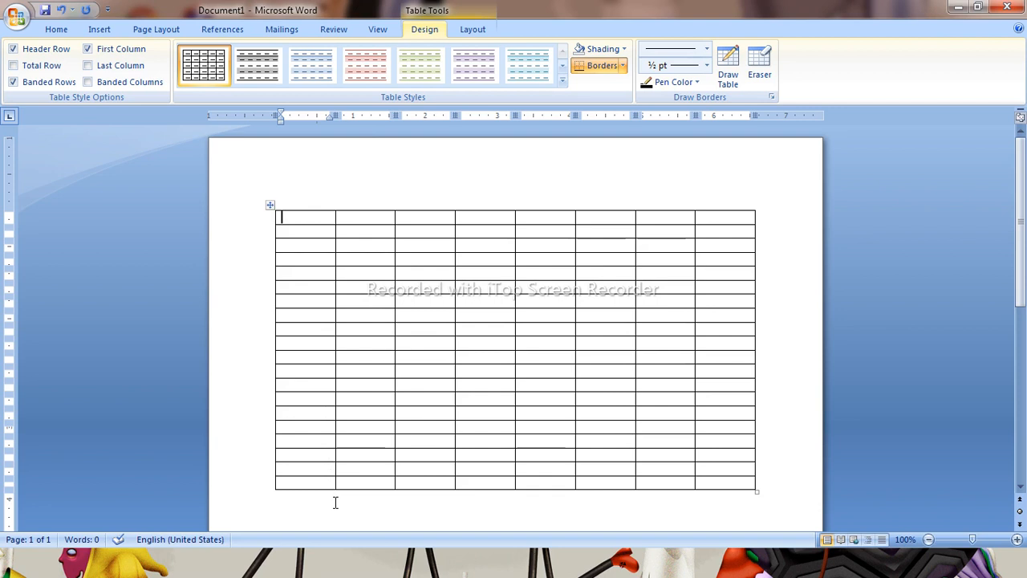
# Select the whole table and delete it
pyautogui.click(273, 207)
pyautogui.click(272, 207)
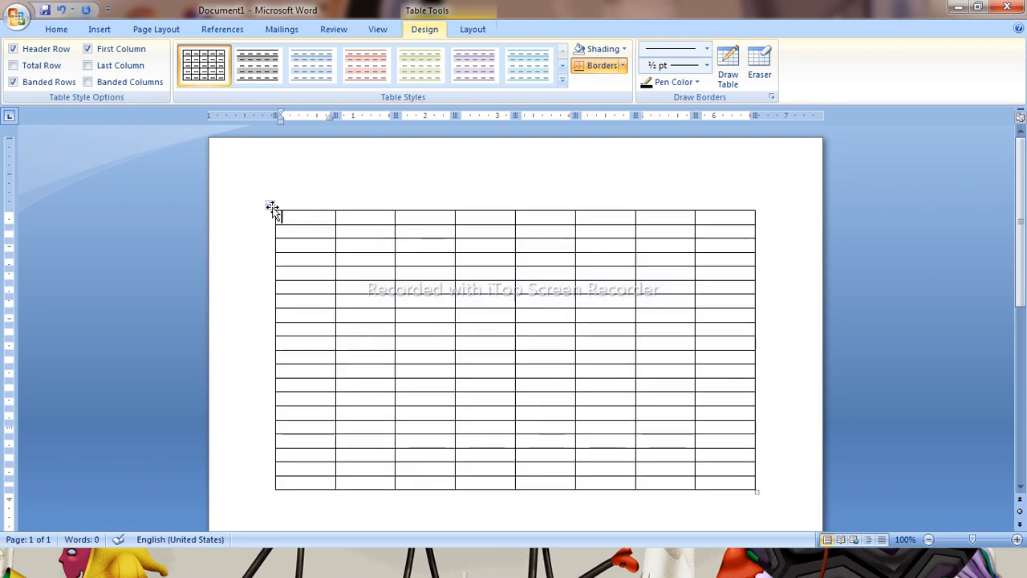
pyautogui.click(272, 207)
pyautogui.press('BackSpace')
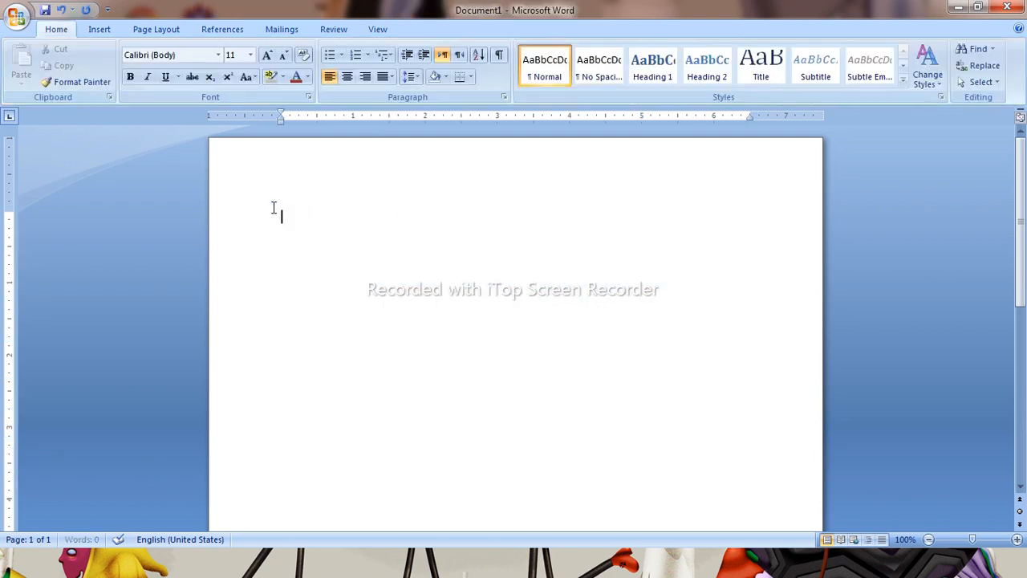
# Insert a new 8-column table with fixed column width through the Insert Table dialog
pyautogui.click(96, 31)
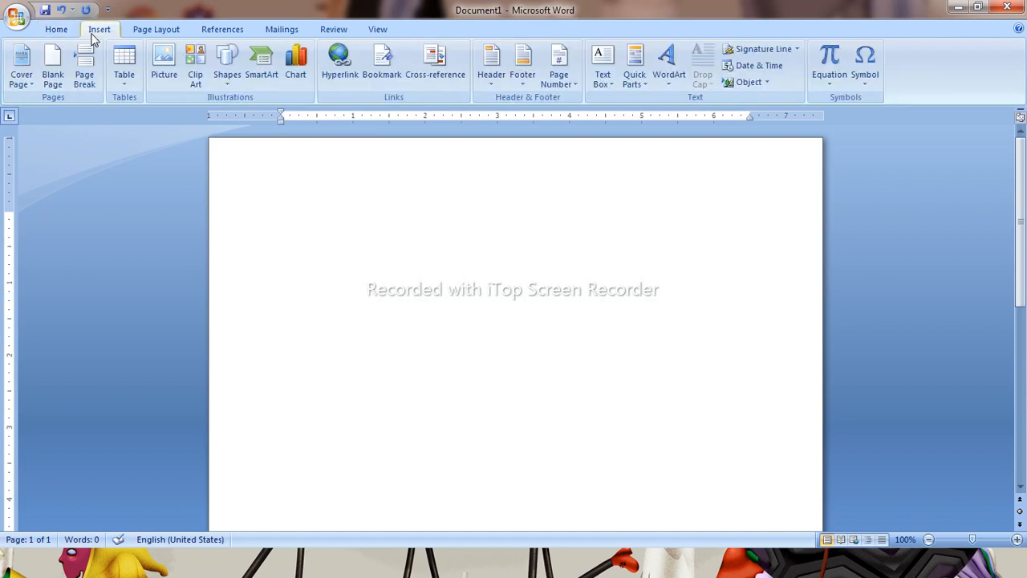
pyautogui.click(125, 84)
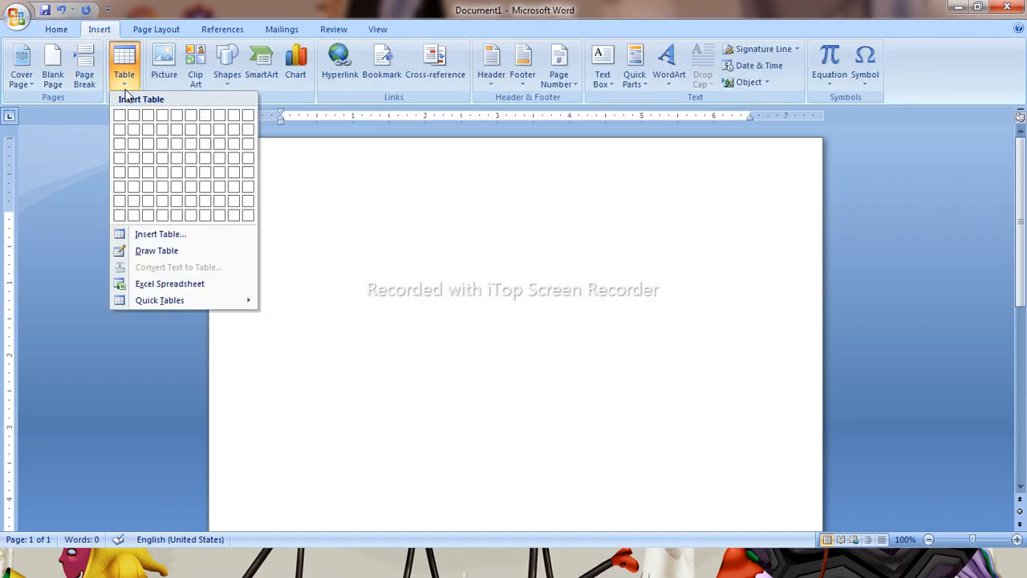
pyautogui.click(169, 234)
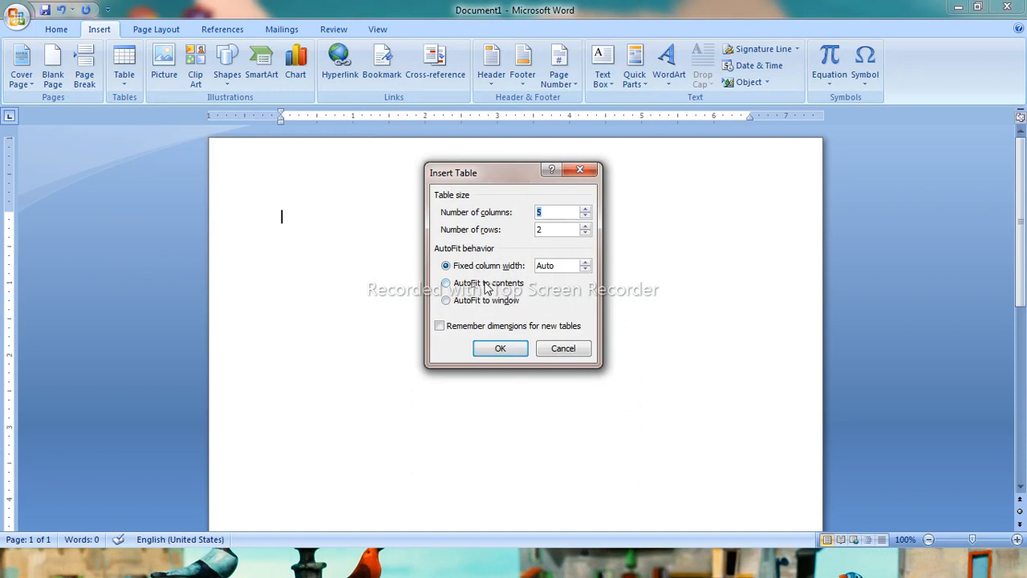
pyautogui.click(586, 229)
pyautogui.click(586, 230)
pyautogui.click(586, 229)
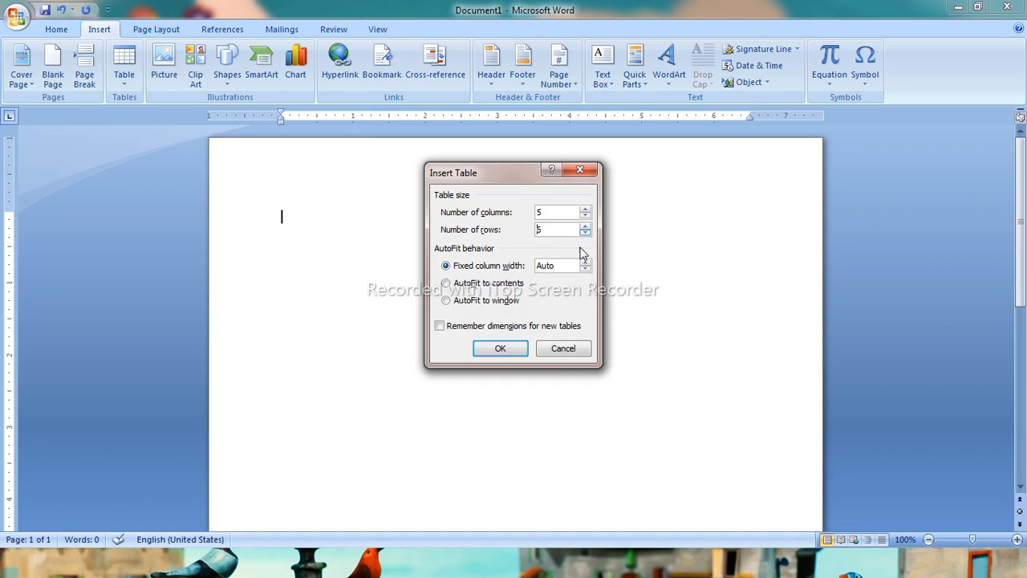
pyautogui.click(586, 211)
pyautogui.click(586, 210)
pyautogui.click(586, 211)
pyautogui.click(509, 348)
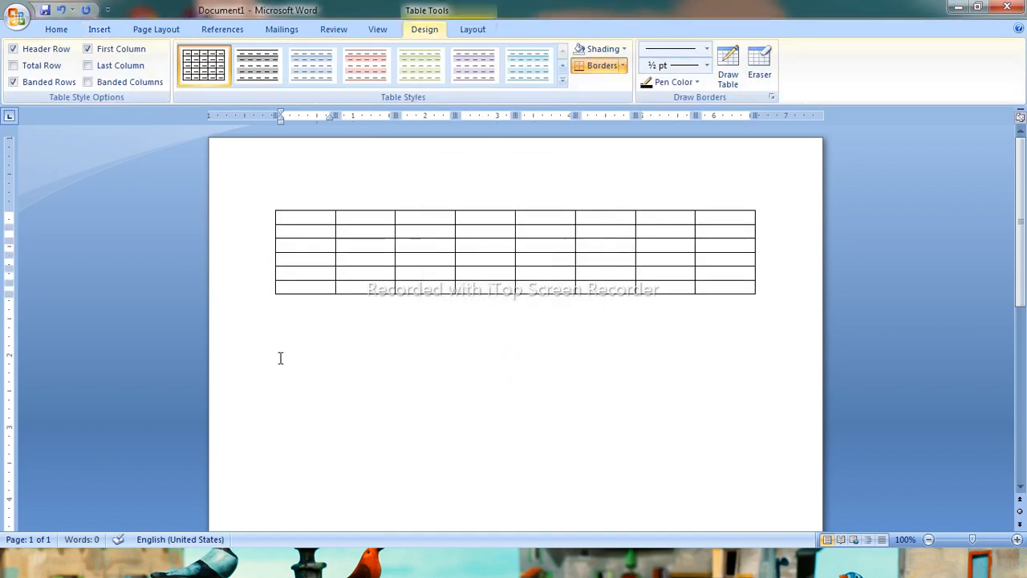
# Type long sample text into the first four cells of the table's first row
pyautogui.write('alskdjhsfslskajhslafhasjklfhsdl')
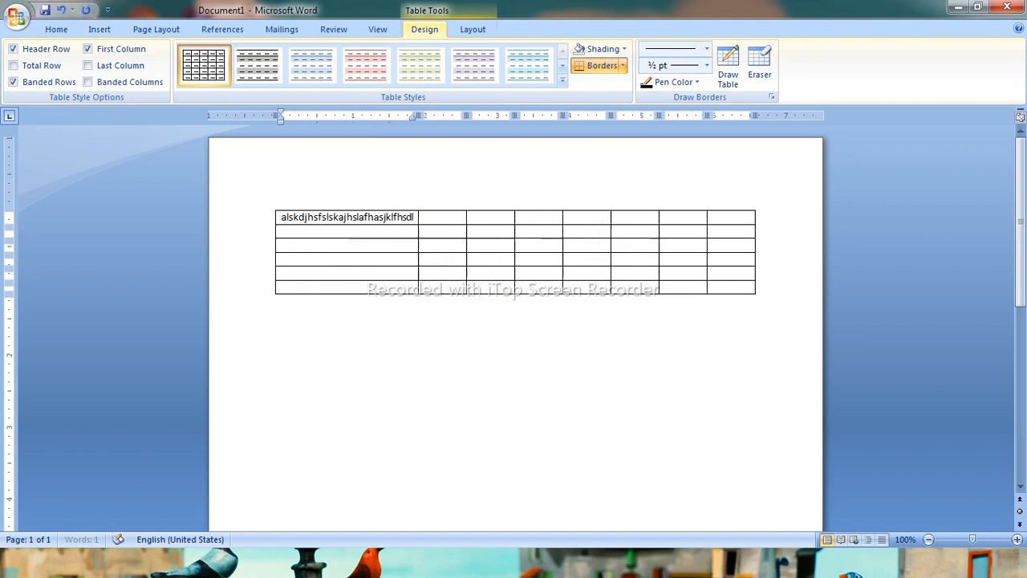
pyautogui.write('fsdfasdjklfhasdlkfjasdhflhasdlfhasdfjkl')
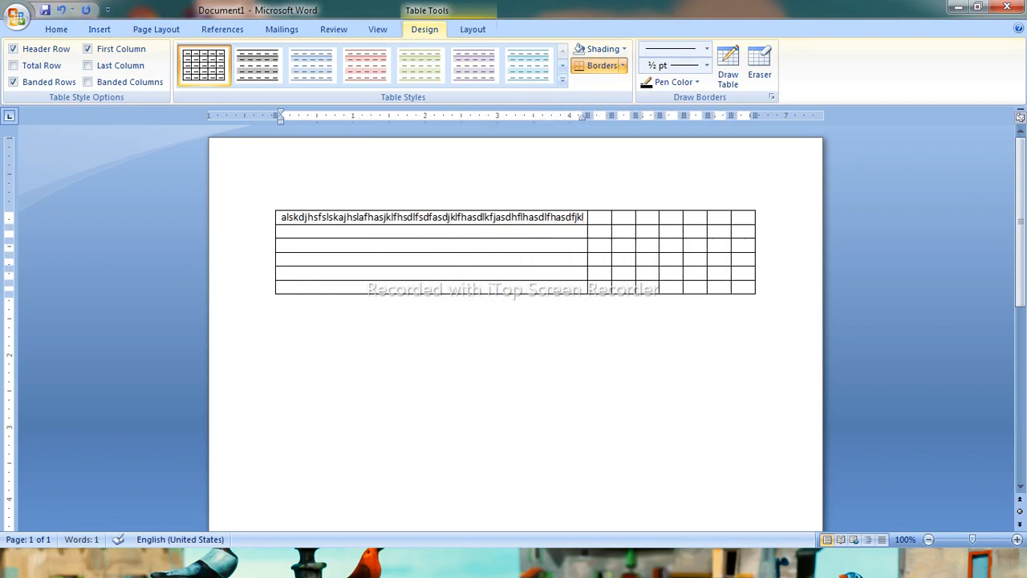
pyautogui.press('Tab')
pyautogui.write('afkjhs')
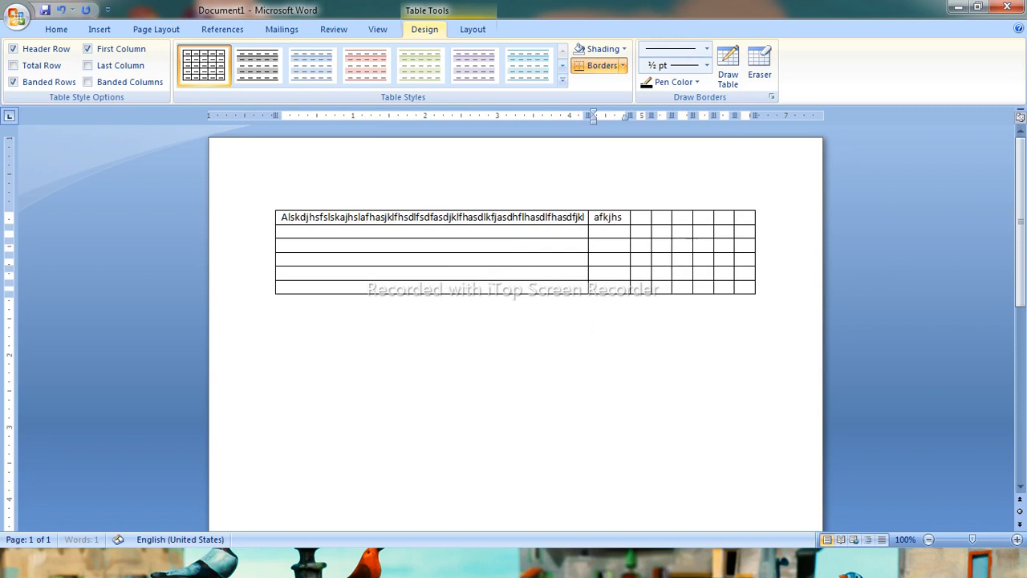
pyautogui.write('flkjhfasldfhasdlfjasdhflsdfhasdlfjhasdlfjasdhflsdhflasdjfhasdlfjh')
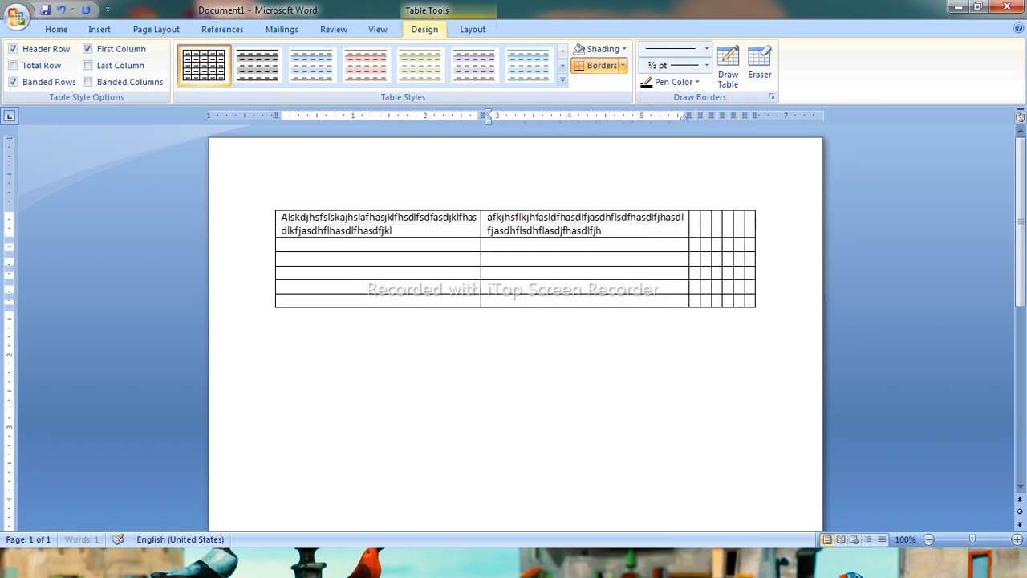
pyautogui.write('asdlfjkasdfljasdhflasj')
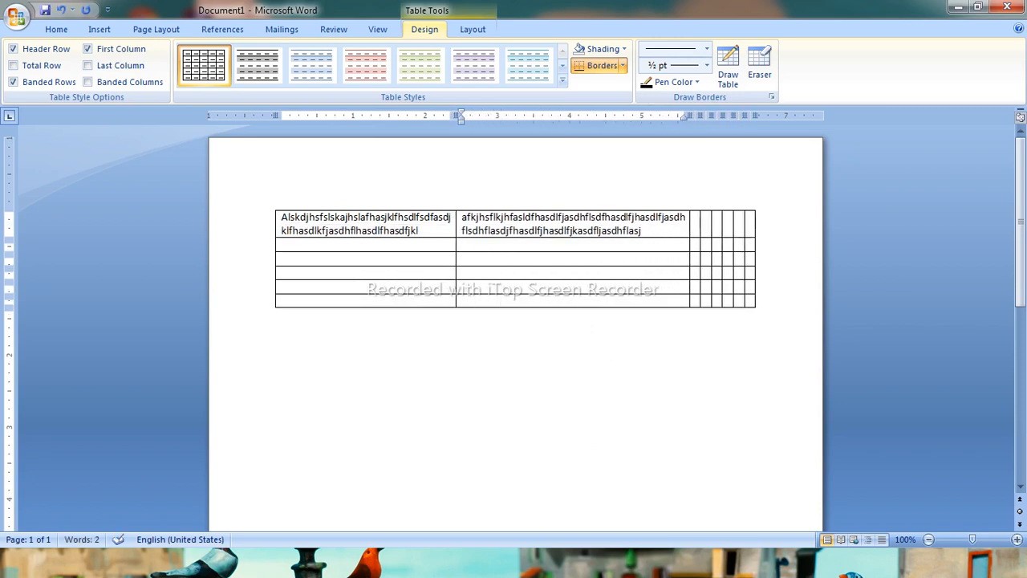
pyautogui.press('Tab')
pyautogui.write('alfjkhaslfjhflafhasdlfhaslfjksdhfladjkhfasdkljhfakljal')
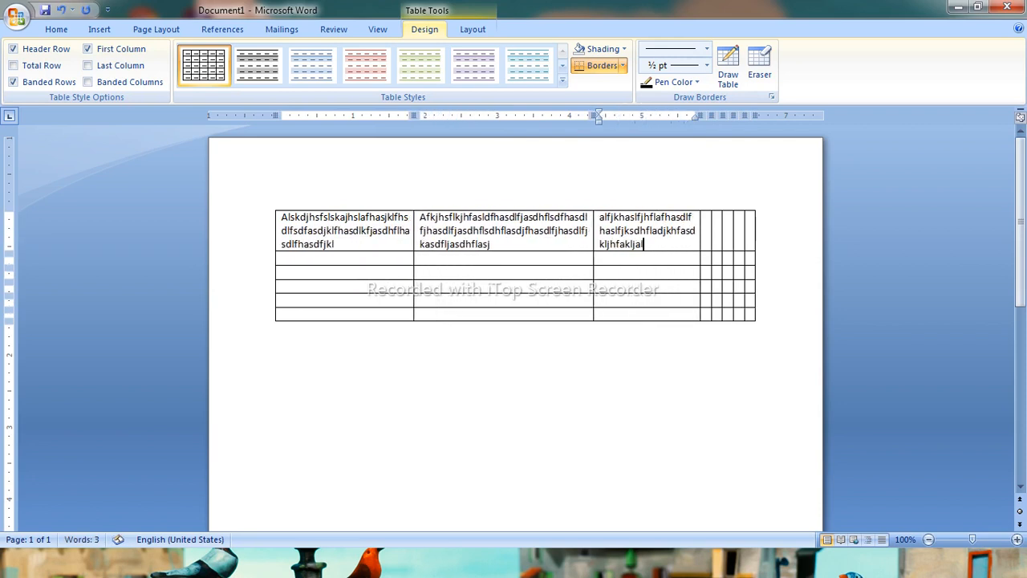
pyautogui.press('Tab')
pyautogui.write('alfhalfhasdfljasdhflj')
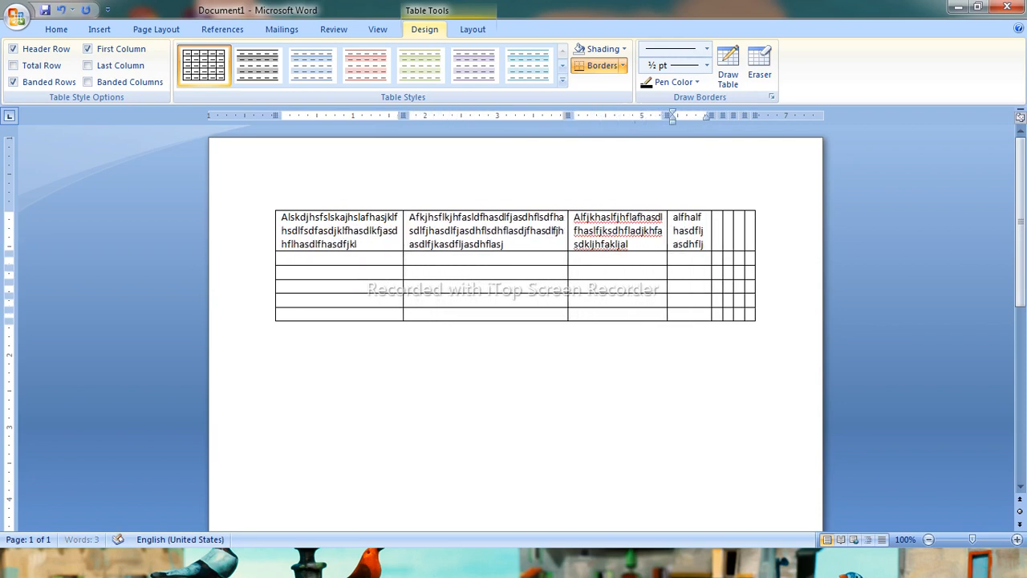
pyautogui.write('asdhflsdajfhasdlfhasdlfjkasdhljfakljh')
# Fill the remaining cells of the first row with long sample text
pyautogui.press('Tab')
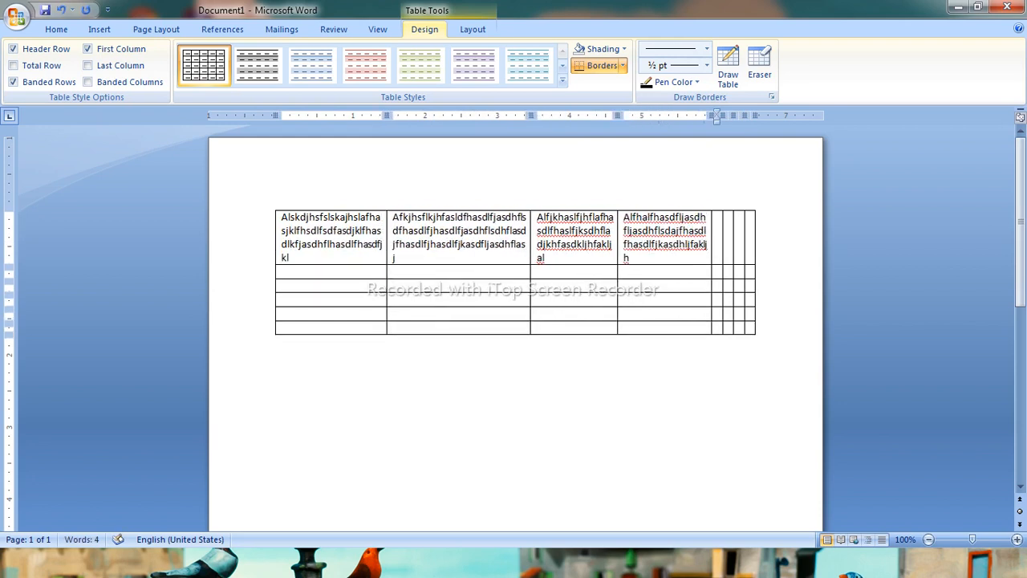
pyautogui.write('alkjfasljasdlkfjhasdlkfjasdfjklhsdfjklsdklfhasd')
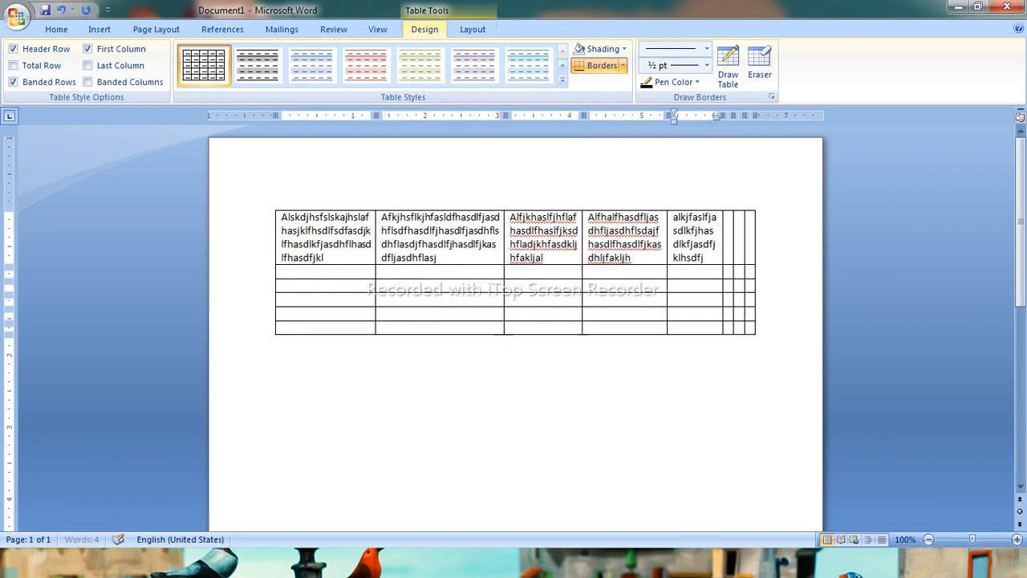
pyautogui.write('jklfasdjklfh')
pyautogui.press('Tab')
pyautogui.write('aljkfaljfdaljf')
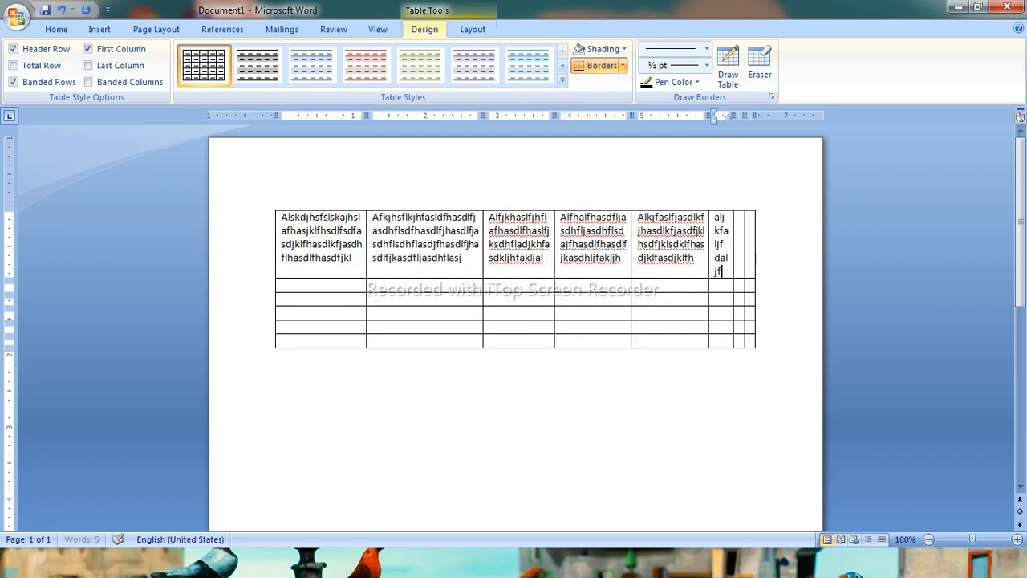
pyautogui.write('aljfjkfajkl')
pyautogui.press('Tab')
pyautogui.write('alkjfhasdlk')
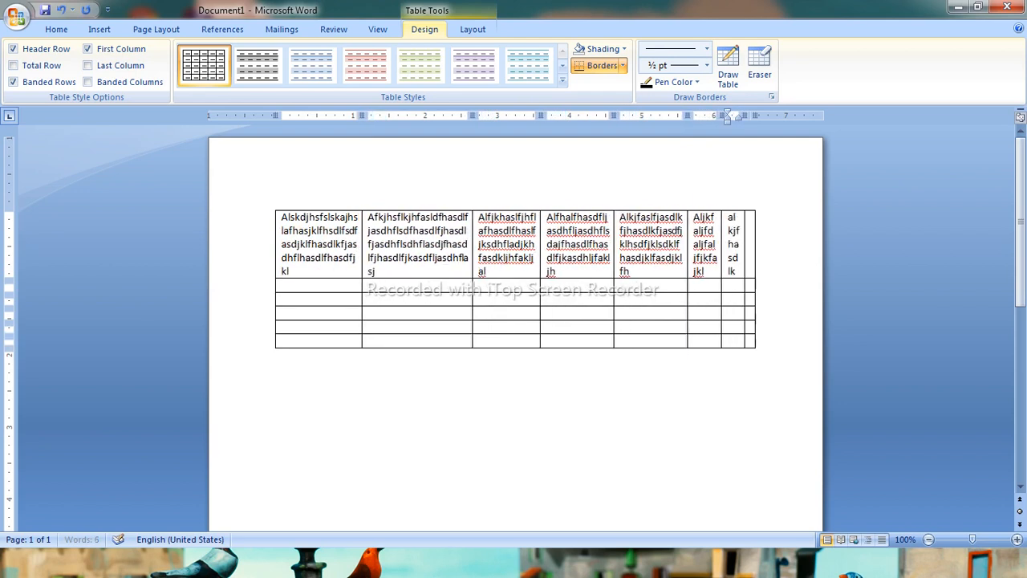
pyautogui.write('fasdkjlfasdfjksdkfjsdkljdsajklasdj')
pyautogui.press('Tab')
pyautogui.write('alkfhldkfjhalkfhasfkljhasfhaslfkdhaslfh')
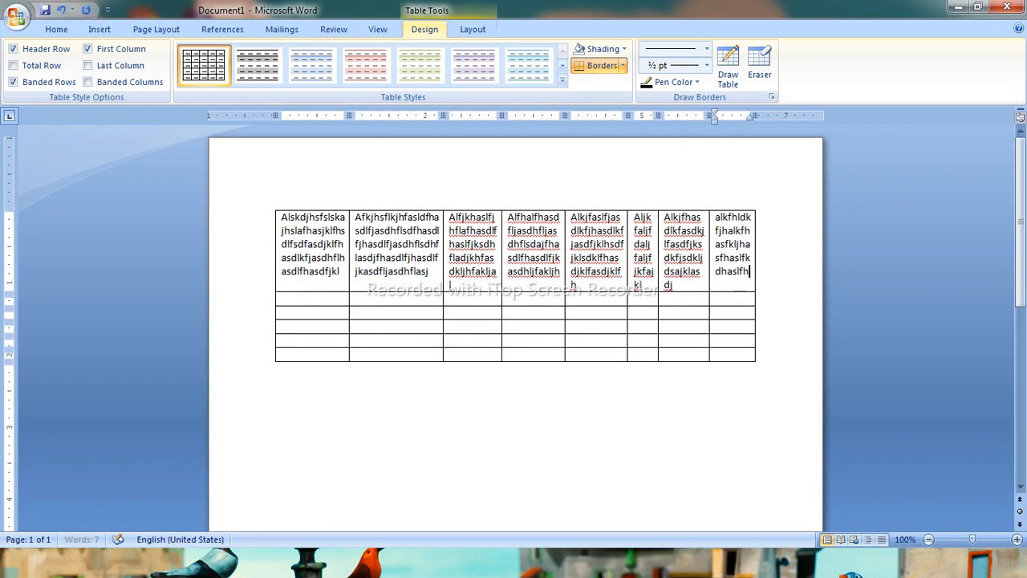
pyautogui.write('alkfhalkfhalskfhasdljkhfasdlkjfhklasjhfklajhfjklshafjklh')
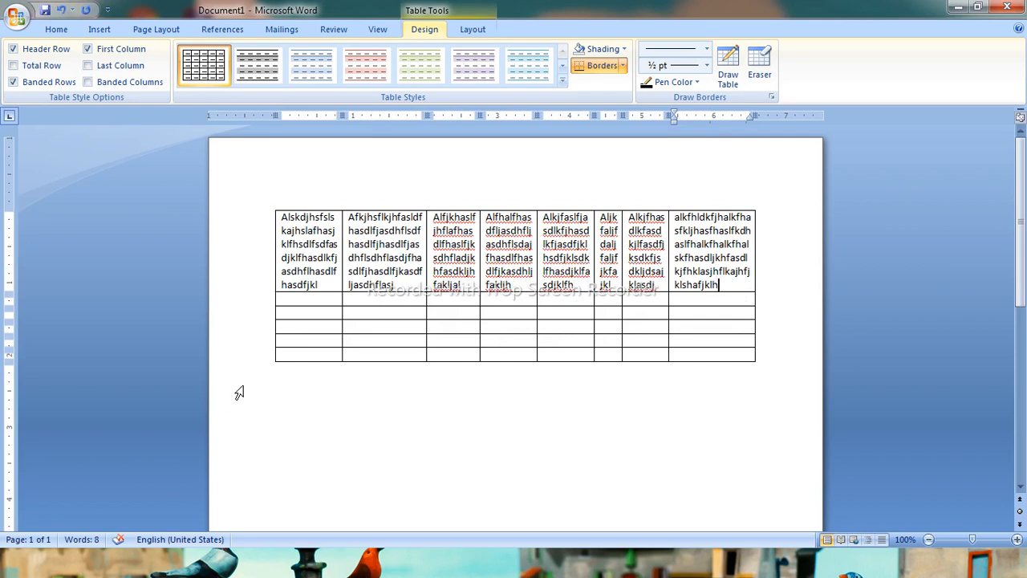
# Select all content and delete the table
pyautogui.hotkey('ctrl', 'a')
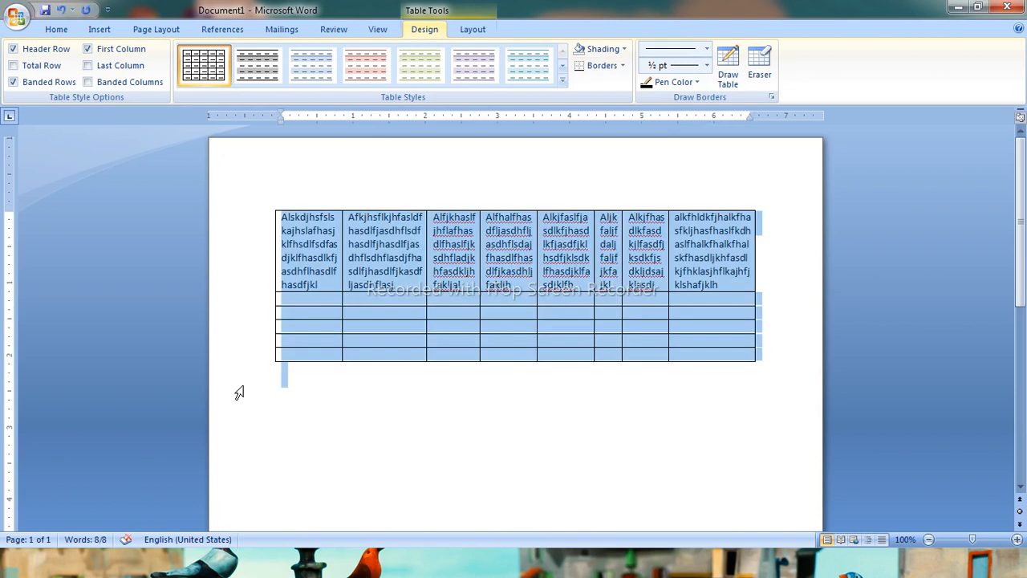
pyautogui.press('Delete')
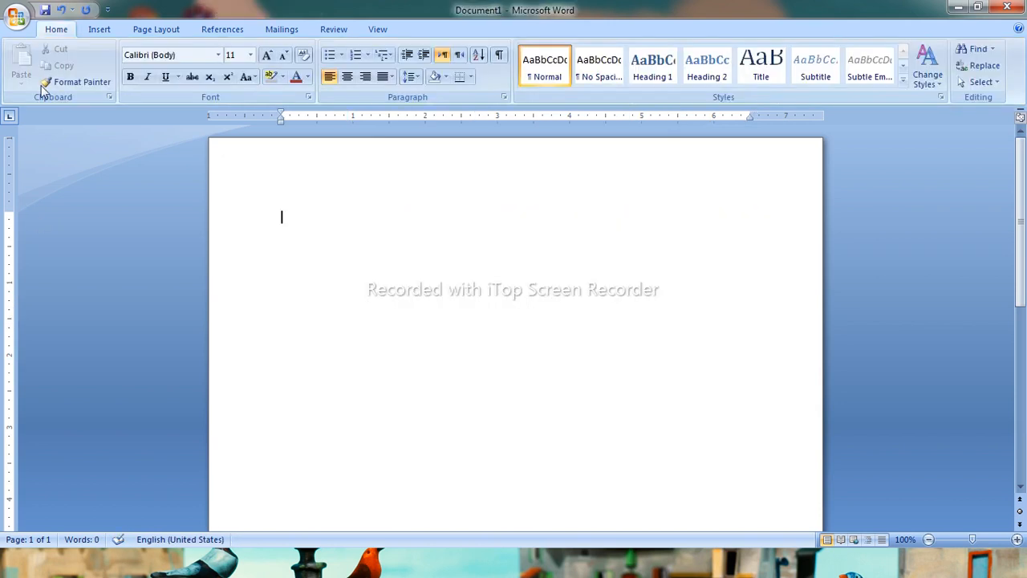
# Insert a 5-column, 2-row table with AutoFit to contents
pyautogui.click(100, 29)
pyautogui.click(124, 69)
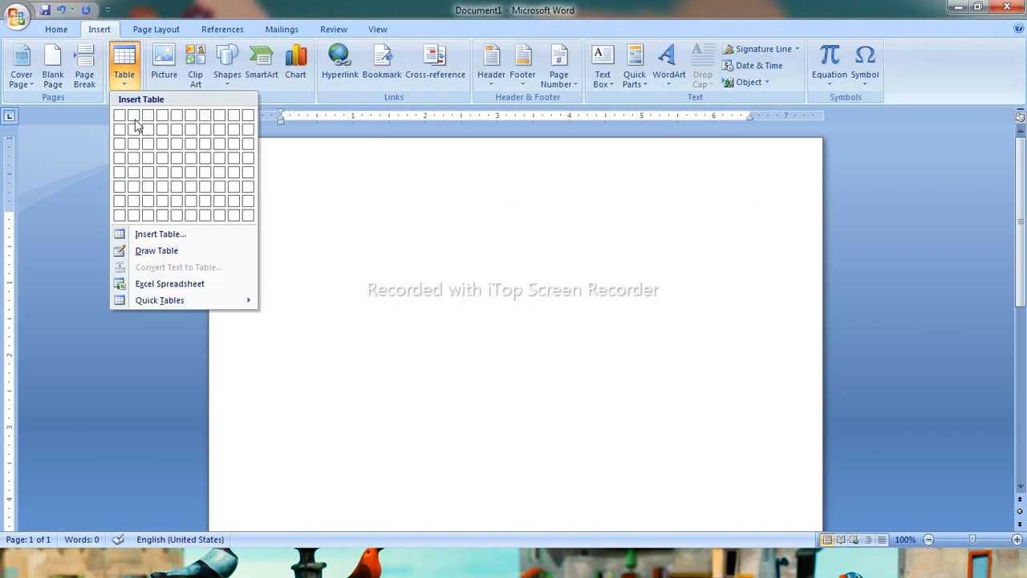
pyautogui.click(159, 235)
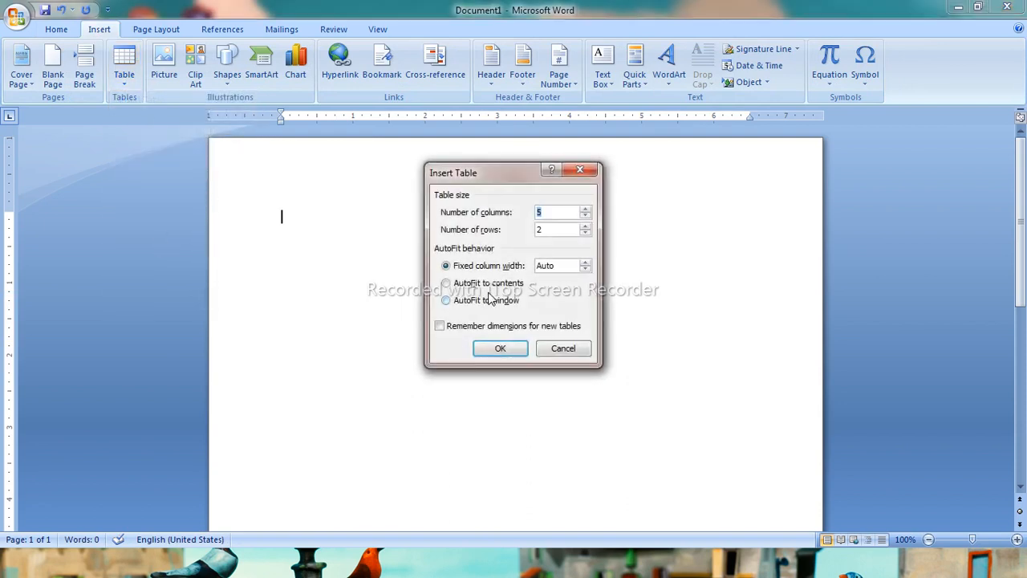
pyautogui.click(501, 289)
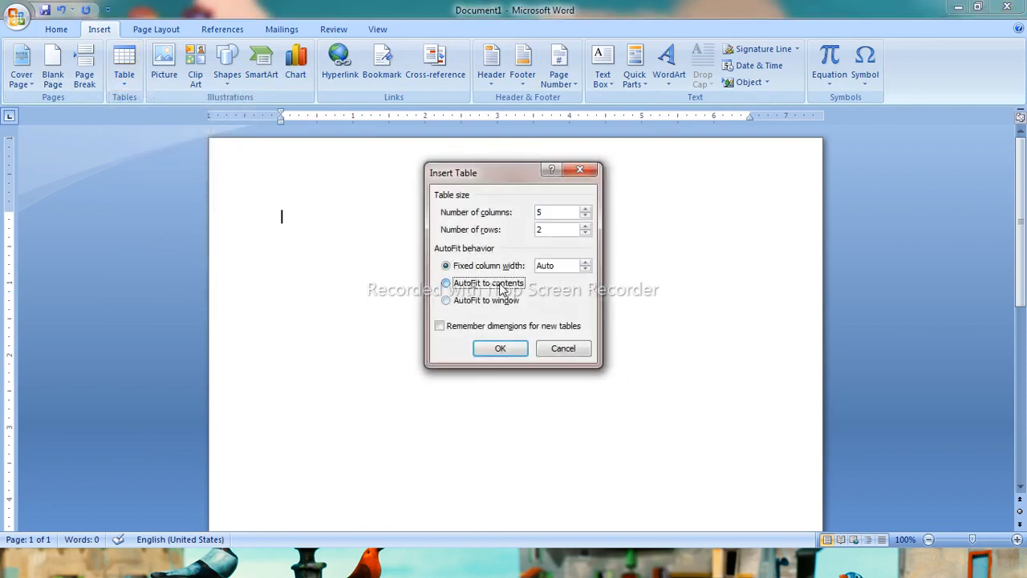
pyautogui.click(501, 348)
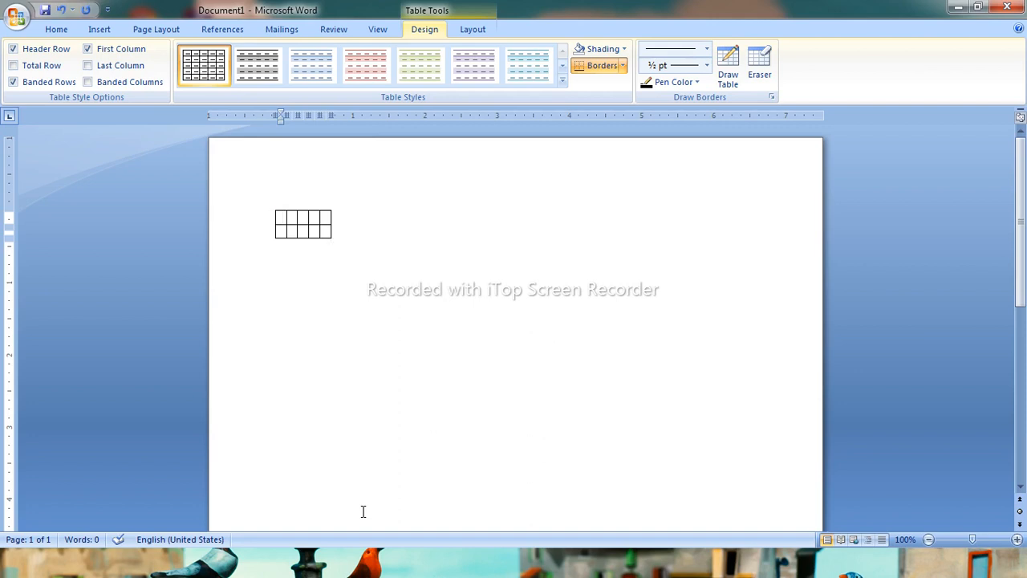
# Type long sample text into the first cell and then into the second cell of the table
pyautogui.write('Slakfhsdjklfh sadljkfh sdljkfh sdlajf hasdlfjkh asdlfh asdljkfh sdljkfhasdljkfh asdljkfh asdljkf hasdlfh asdlkfjh asdlkfh asdlfjkh asdklj')
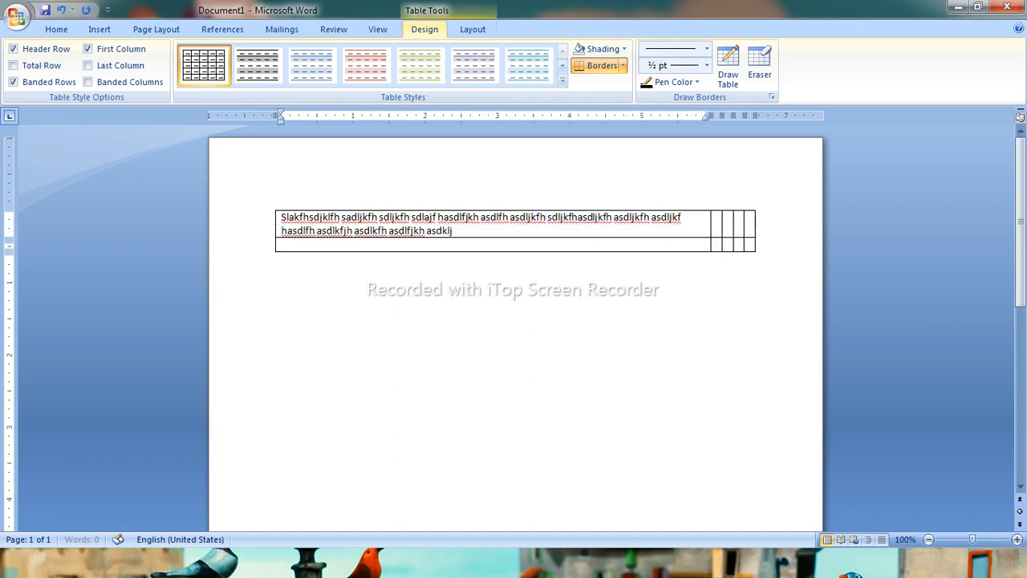
pyautogui.write('fh asdkljfh asdkljfh asdljkf asdhjklfahskljfh asjklfh asdklfj hasdjkl')
pyautogui.write('f hasjklf haslkfjh')
pyautogui.press('Tab')
pyautogui.write('Faslfh akjsfh aslfh aslkfhalkjfh asdkljfh askljfh asjklfh asljk')
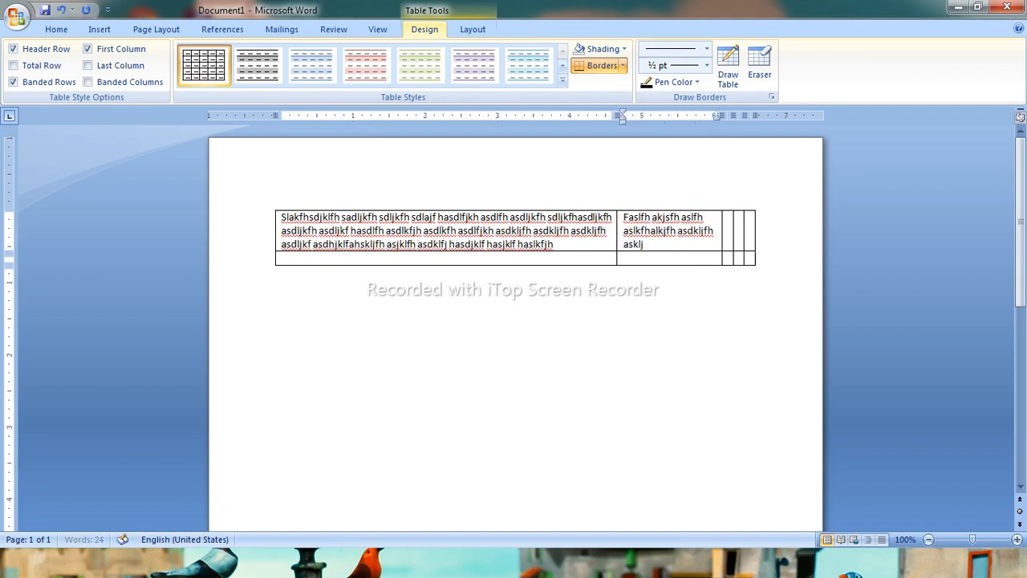
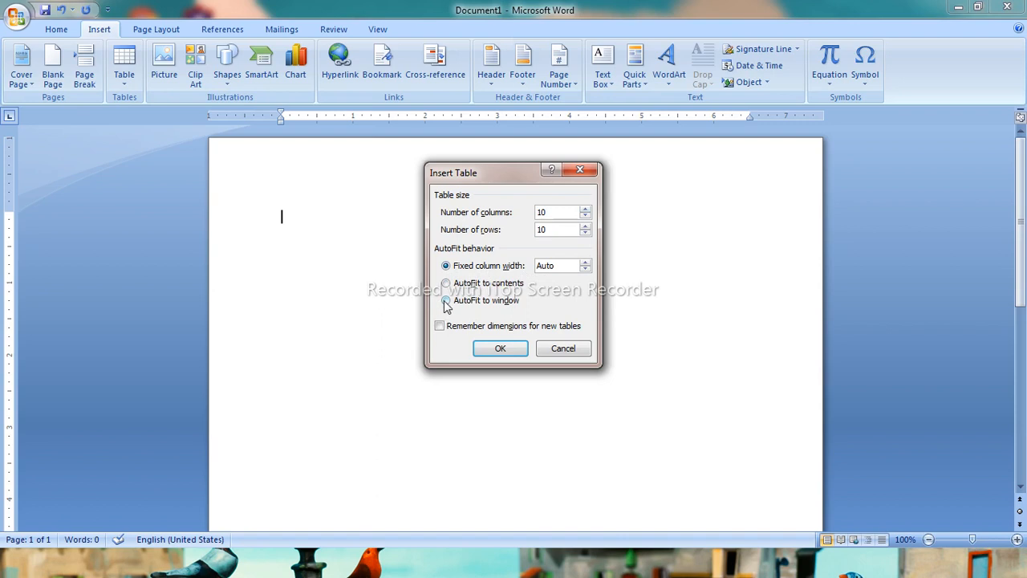
# Insert a 10-column, 10-row table and type long sample text into its first cell
pyautogui.click(496, 352)
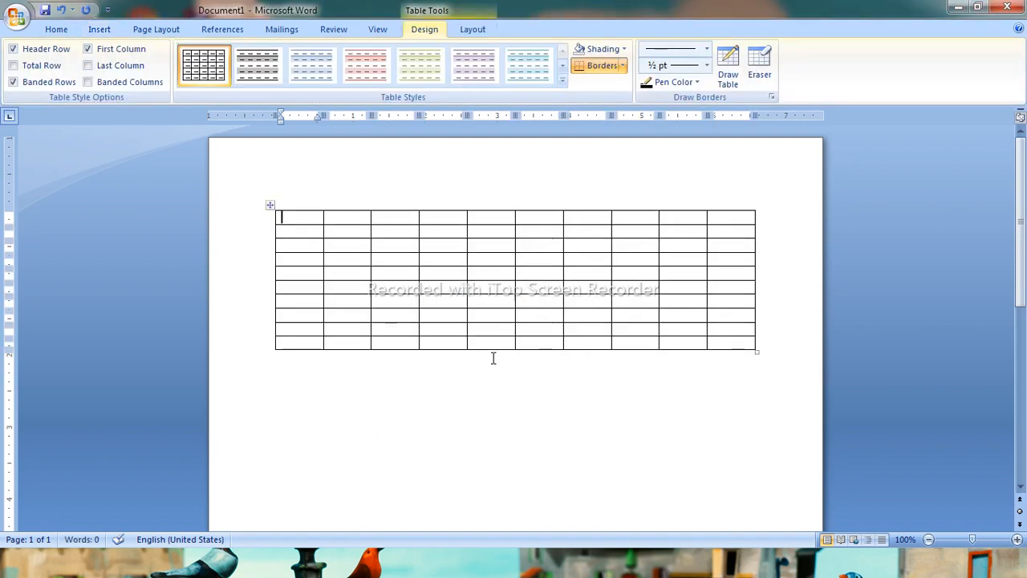
pyautogui.write('Alfh asdlfjkh sdlfjksdhlfjh asdl')
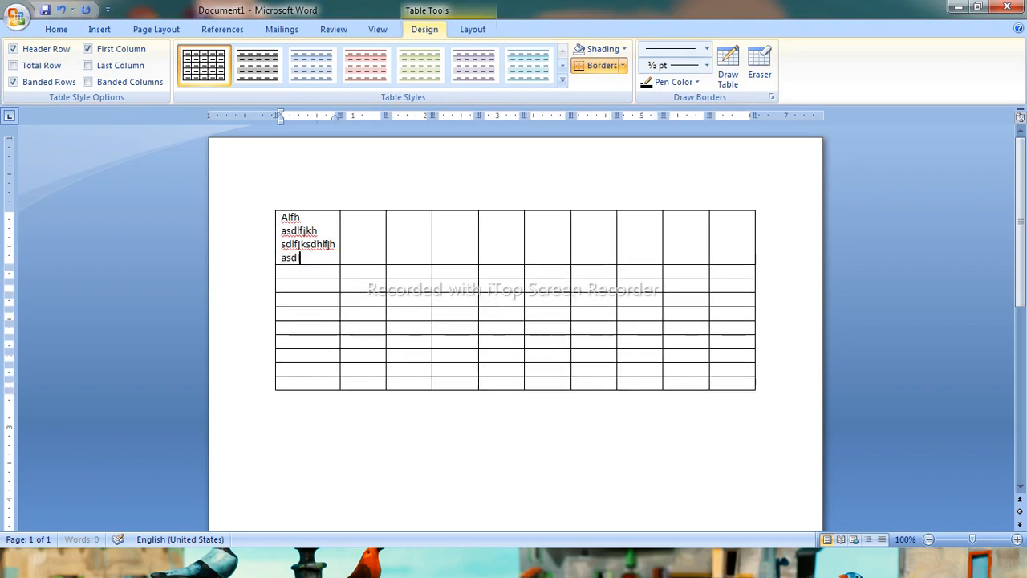
pyautogui.write('fjh asdlfjk asdhfjklasdhflsdjkh asljfh asdlfh asdklfh asdklfj hjhasd')
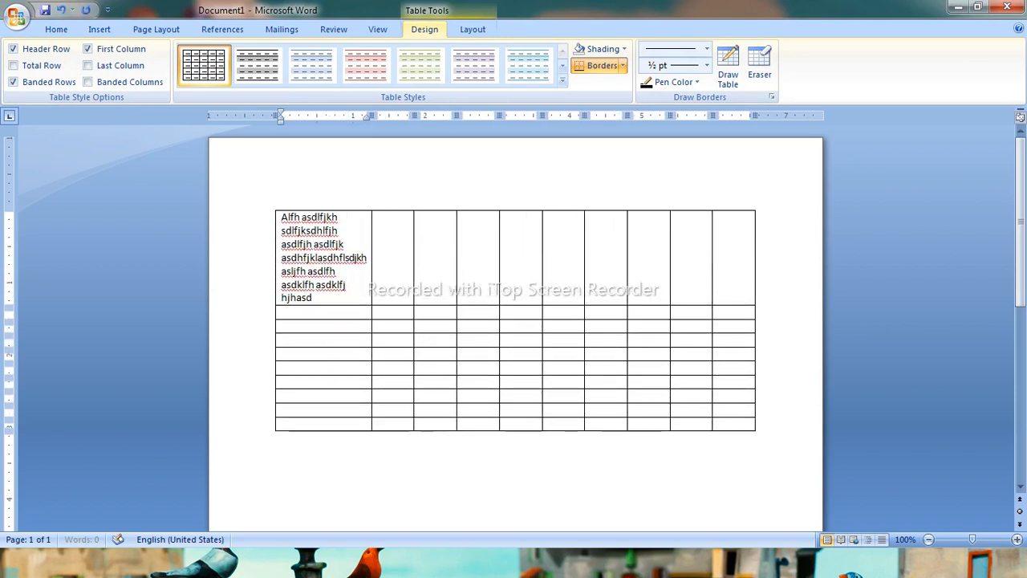
pyautogui.write('jhasdjklfh asdjklf hsdkljfh askljfh sdjklf haskljfh askljfh aslkjfh')
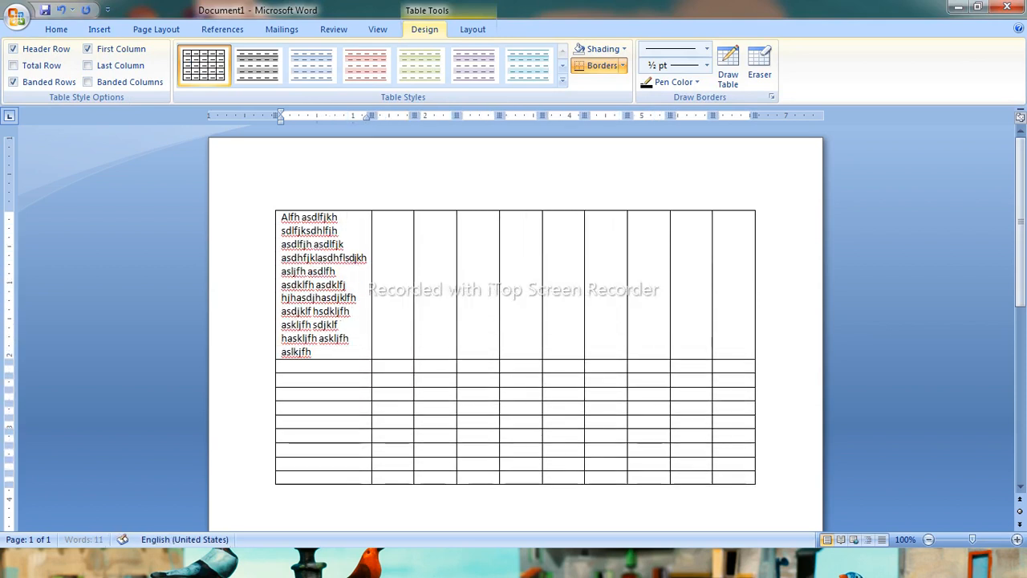
pyautogui.write(' asdklfhasldkjfh askljfh asdkljfh asdlkfh jhjklf hasdlkfj hasdjklf al')
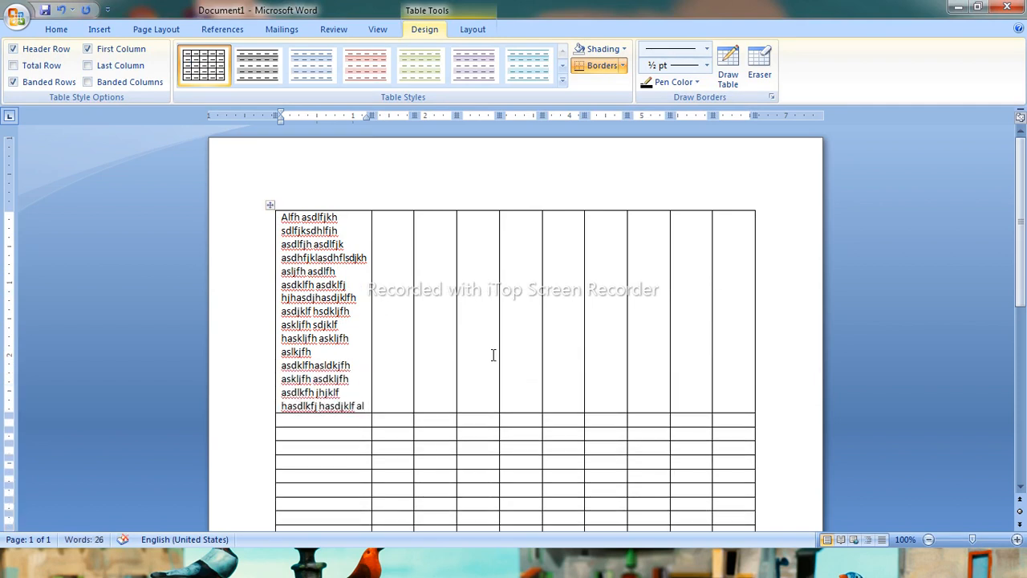
# Fill the next four cells of the first row with short and long sample text
pyautogui.press('Tab')
pyautogui.write('Lkjh')
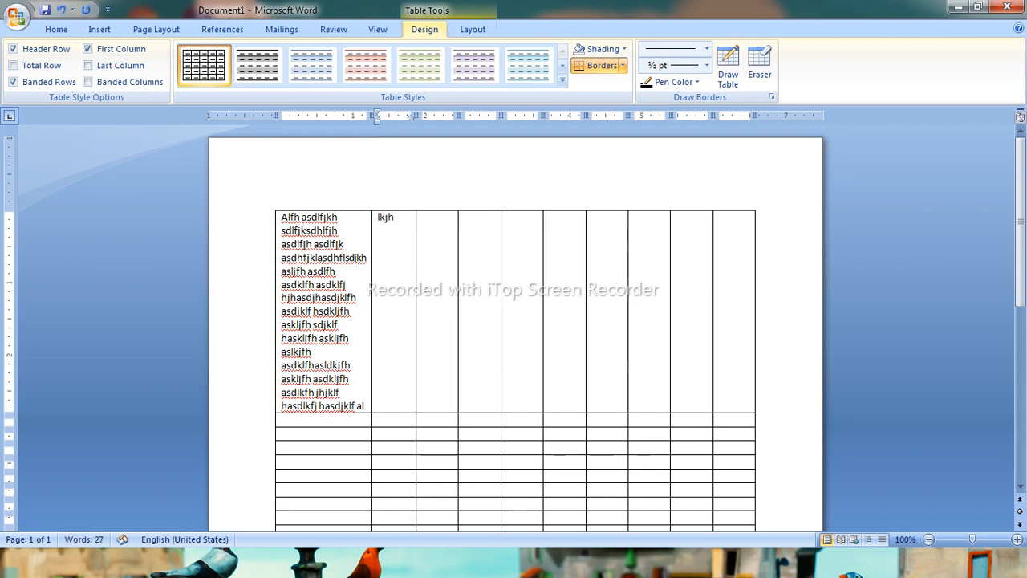
pyautogui.press('Tab')
pyautogui.write('Lkjh')
pyautogui.press('Tab')
pyautogui.write('Alfh alfj hsalfh asdlkfh jkh asdklfh asdklfh sjklhakljh')
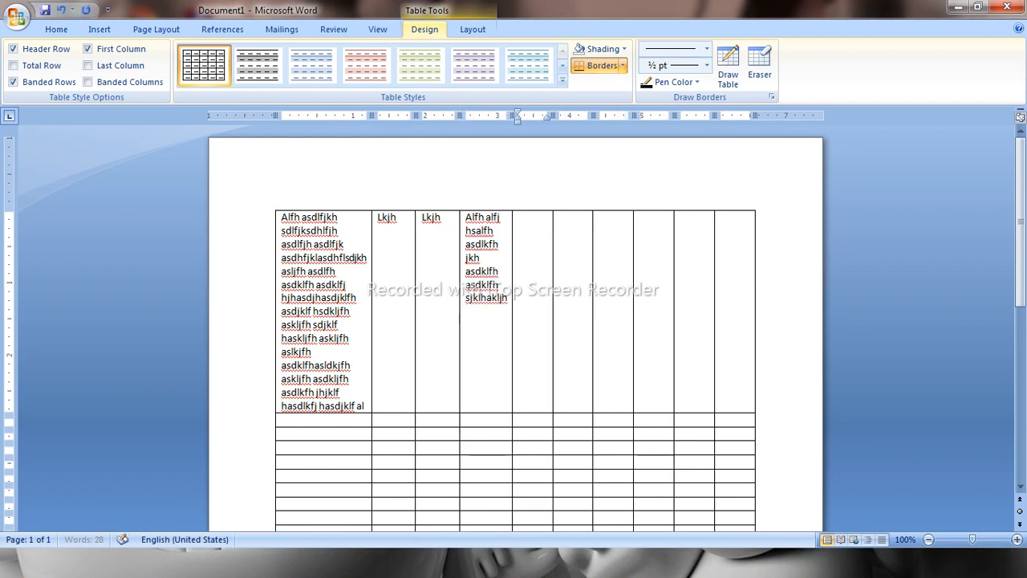
pyautogui.press('Tab')
pyautogui.write('Af askljf')
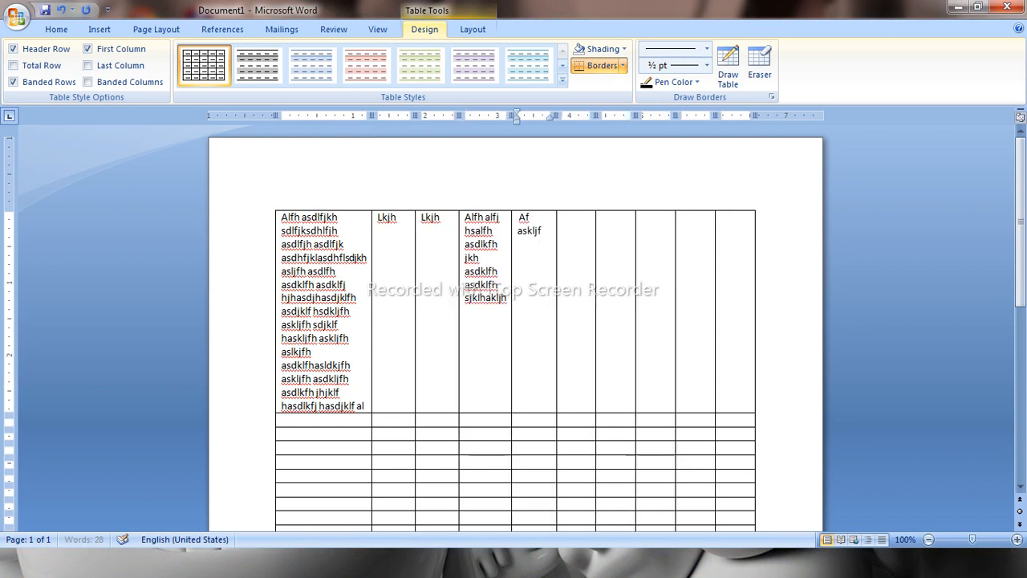
pyautogui.write(' asdkljfh jh asjklfh sdjklfh asjklfn fh asjklfh adlkjfh')
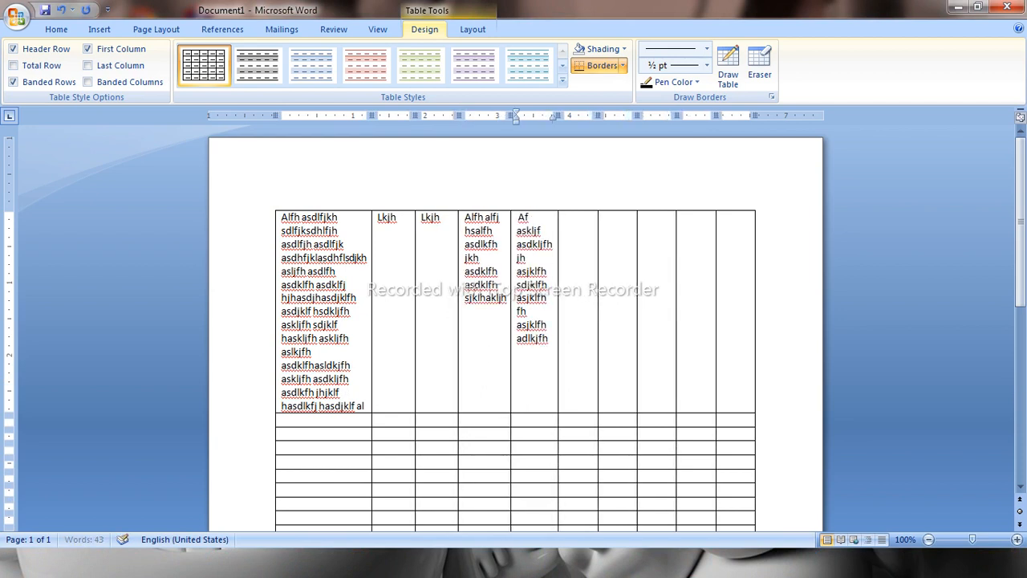
pyautogui.write(' aslfh aljkh asjkfhasjklf hasdjkfh asjkfh hdjksah fajklfh')
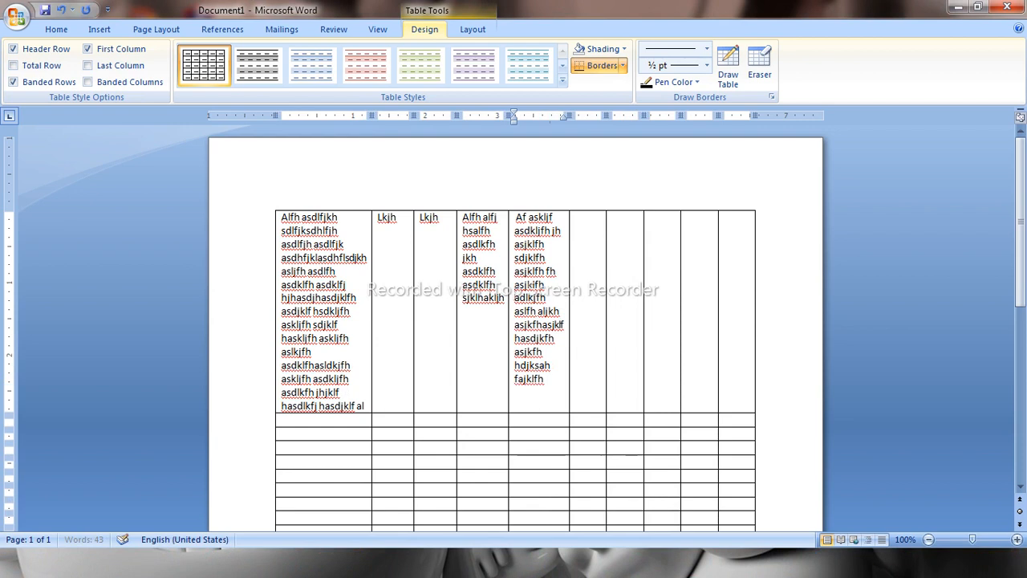
pyautogui.write(' asjkldh fajklfh asjklfh asdjklfh asjklfh asdjkf hasdjkfh asjklfh ajksdhfjlk')
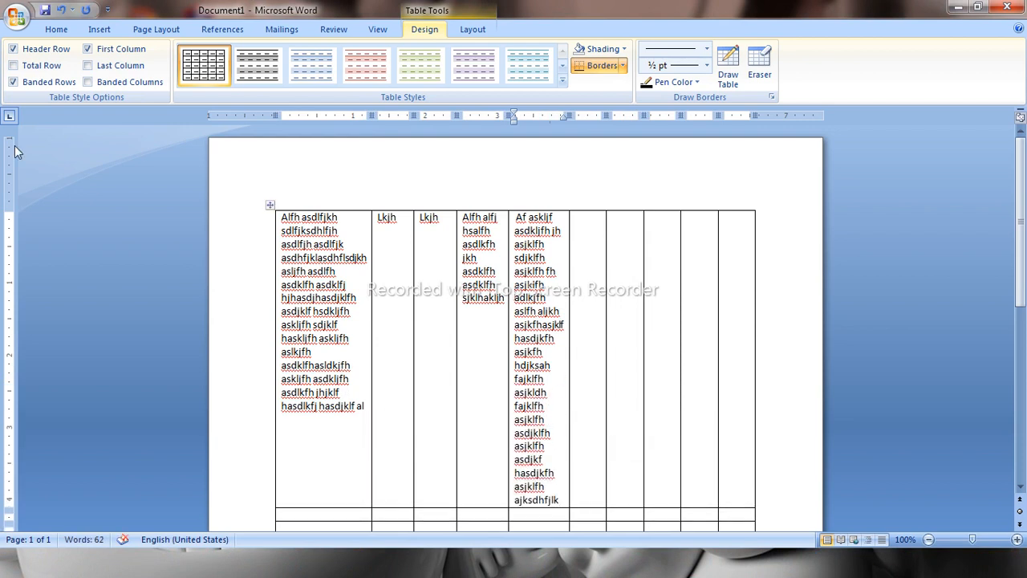
# Select all content and delete the table
pyautogui.hotkey('ctrl', 'a')
pyautogui.press('Delete')
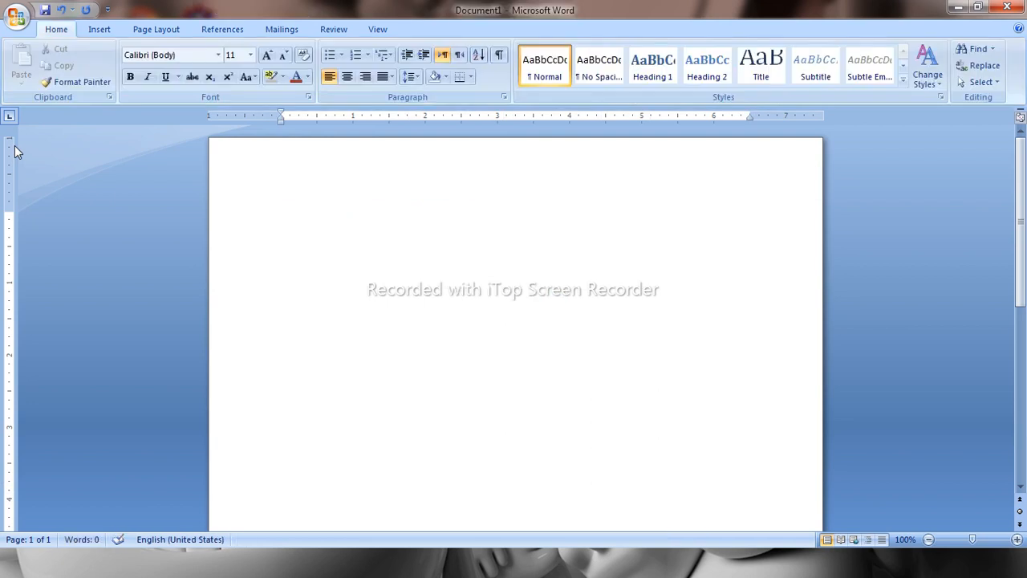
# Insert a 10-column, 10-row table with AutoFit to window
pyautogui.click(98, 29)
pyautogui.click(124, 65)
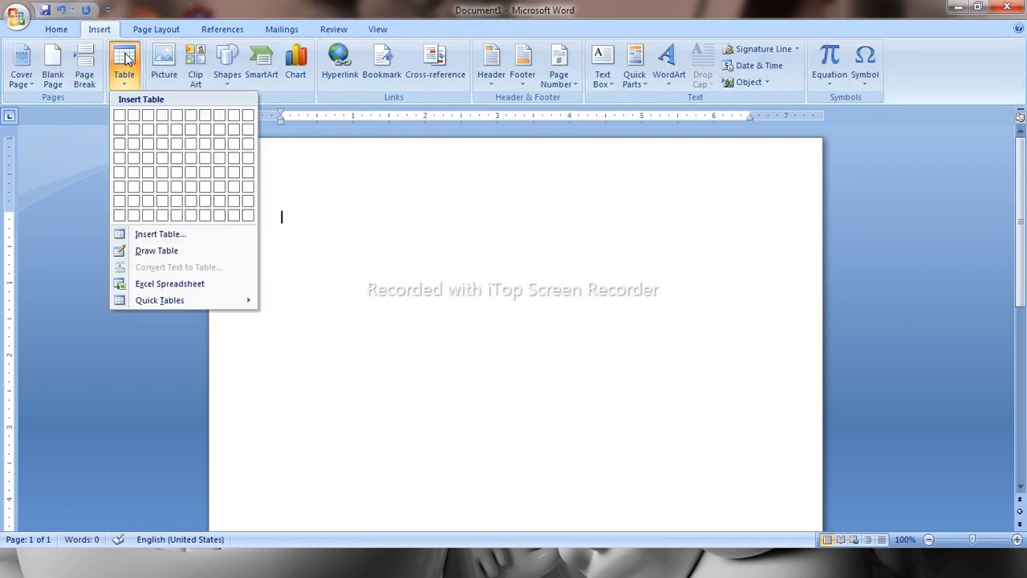
pyautogui.click(157, 233)
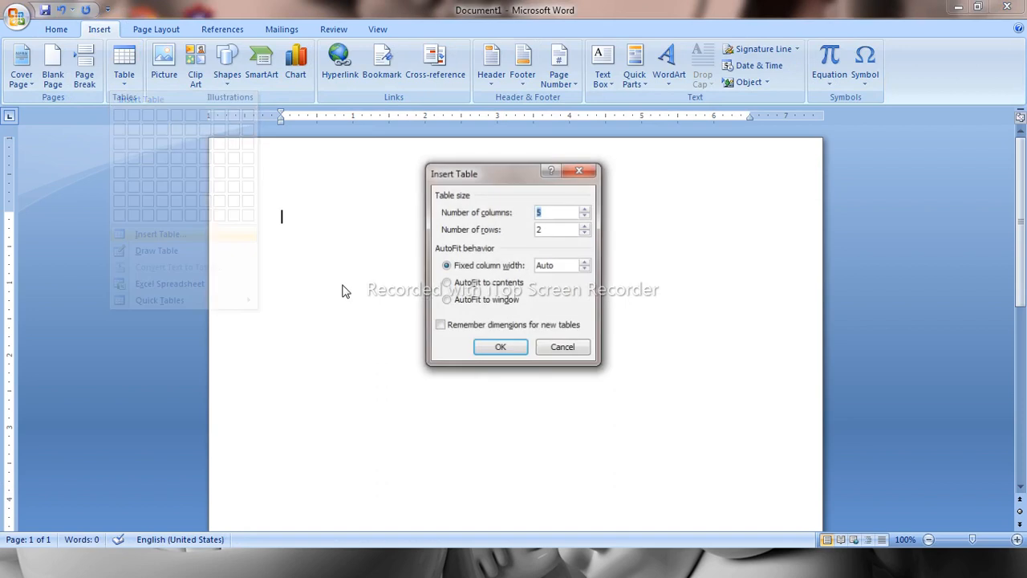
pyautogui.click(587, 210)
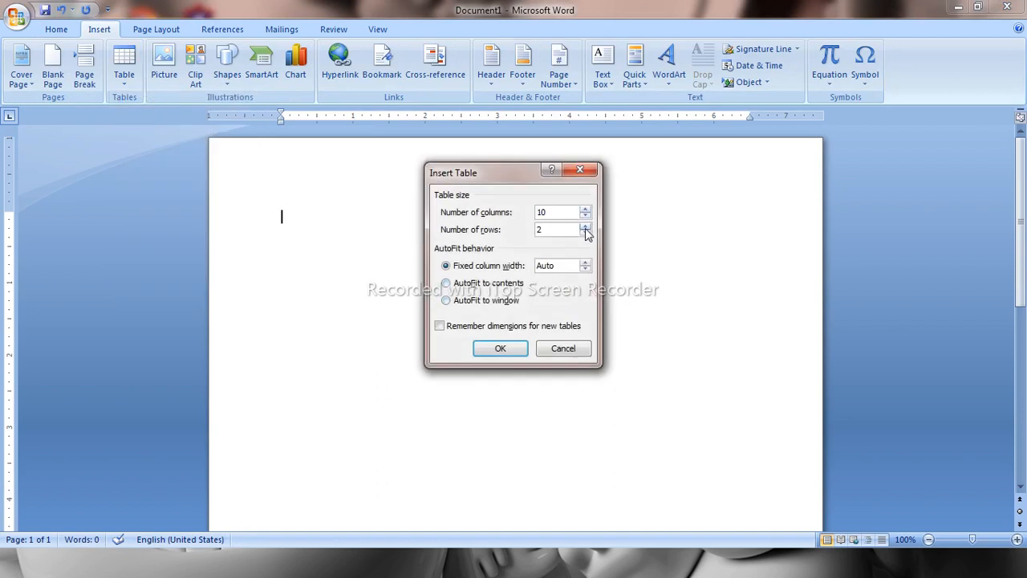
pyautogui.click(586, 227)
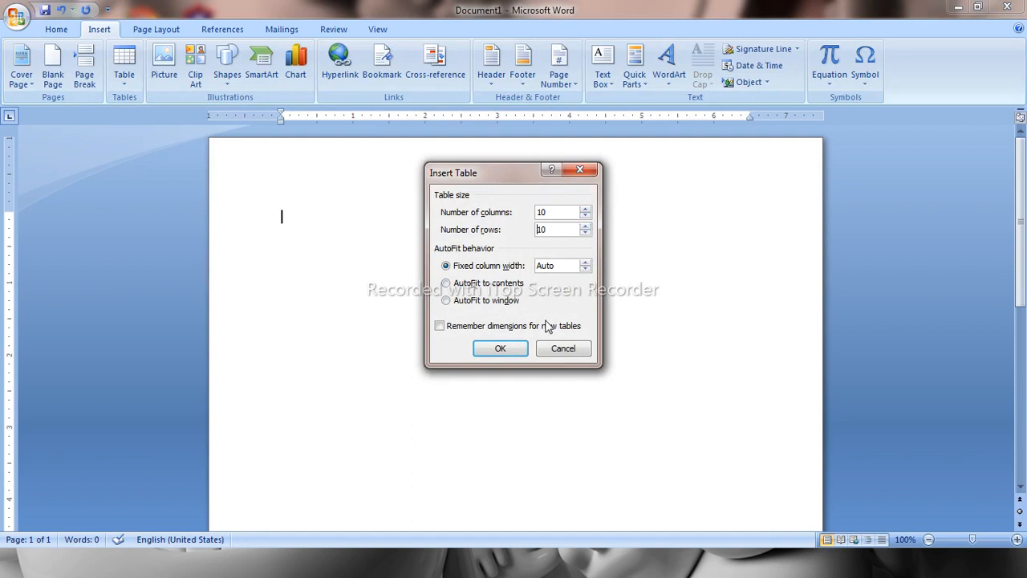
pyautogui.click(480, 303)
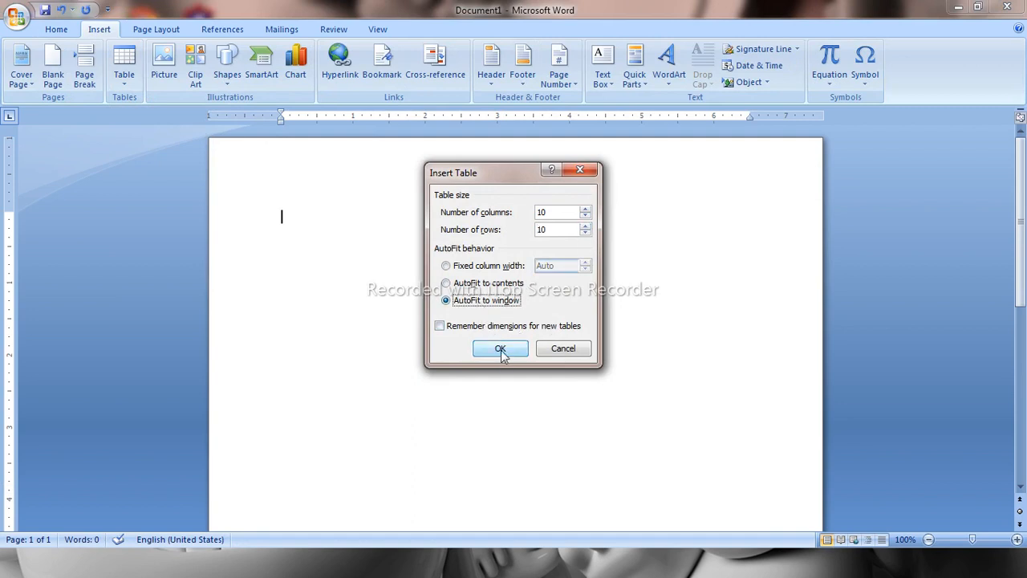
pyautogui.click(501, 349)
# Type long sample text into the table's first cell
pyautogui.write('fhasljkfh sdlfjkh aslfjh aslfjh asdlfjkh asdlfjkh asfljh saljkfh alfh akl')
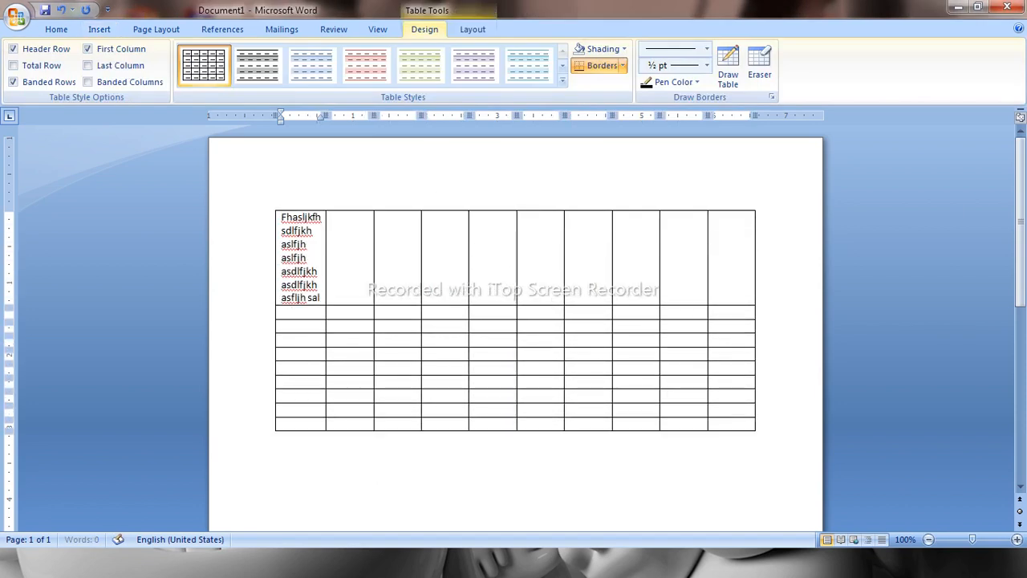
pyautogui.write('jfh ajkfh asdkljfh aslfh asdlfjh aslkjfh asljkf h')
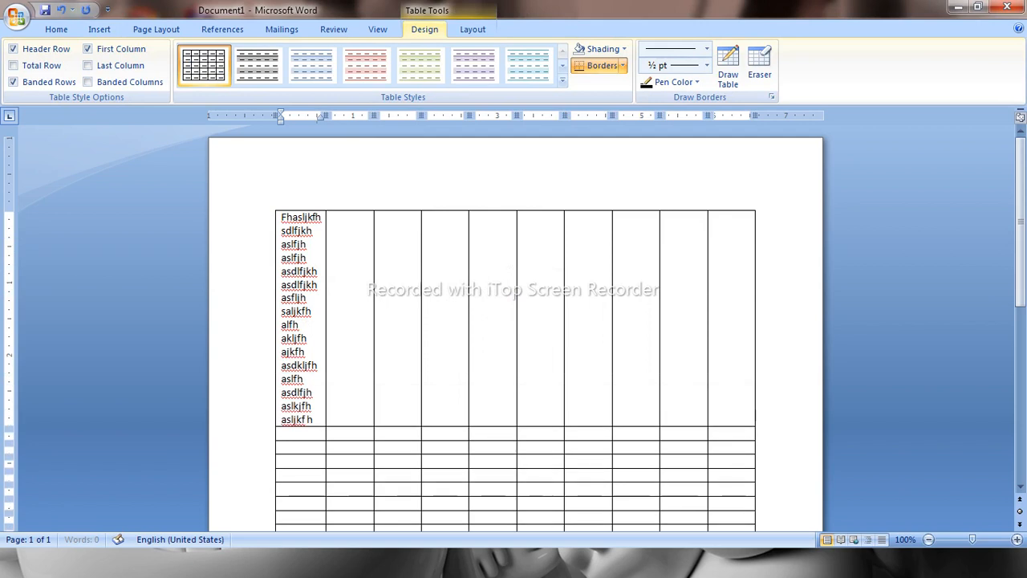
pyautogui.write('lajkhfakljhfkljahfjahfjklhalf askjlf hsjkf haskljfh asljkf hasjklfh')
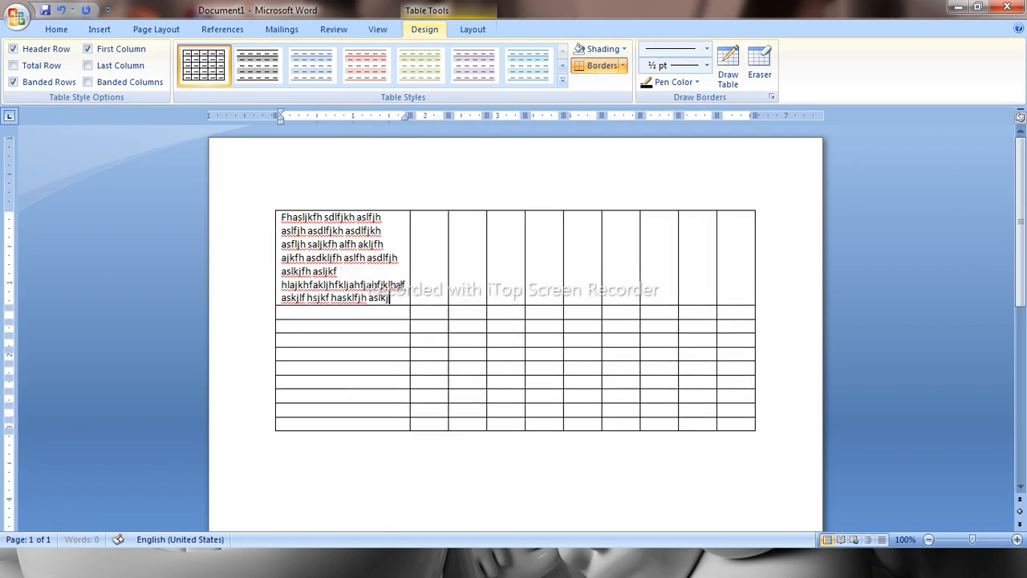
pyautogui.write(' asjklfh asdjklfh asasklifh aljkfh aslfh alsjkfh sjklfh aljkfh')
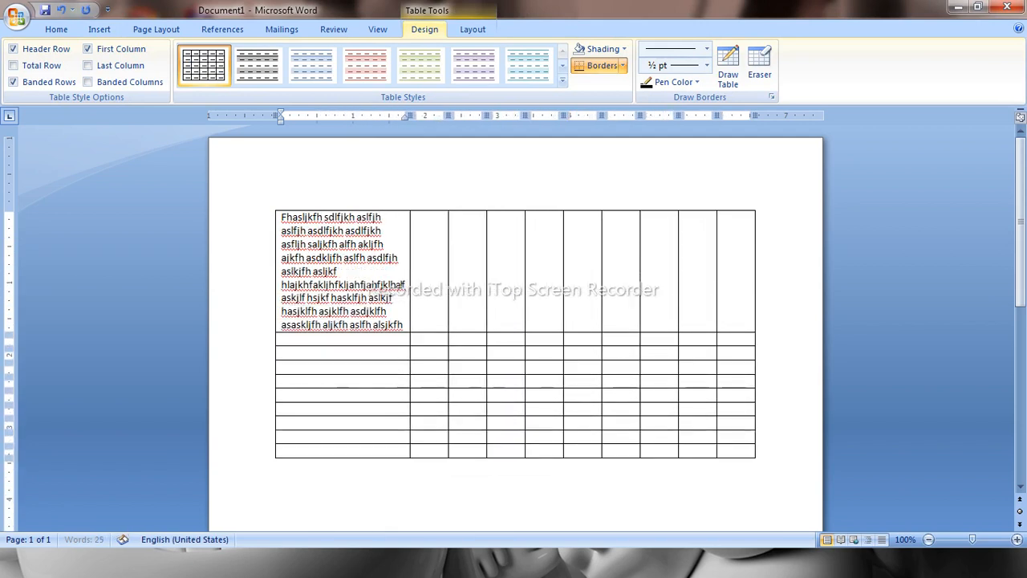
pyautogui.write('aslfh aslkjfh ajlkfhasjkfh alsjkh')
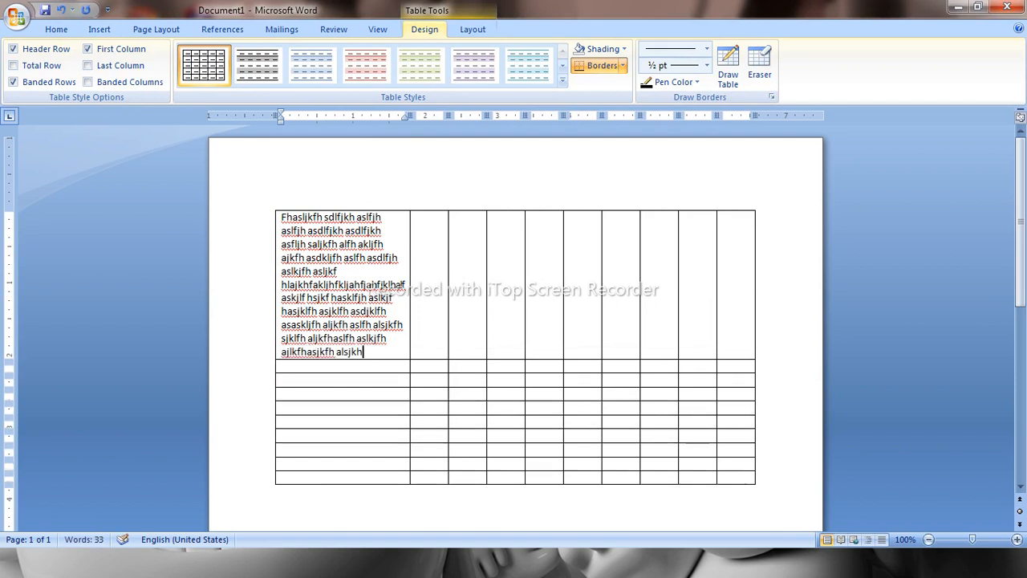
# Erase the end of the first cell's text and type replacement sample text
pyautogui.press('BackSpace')
pyautogui.press('BackSpace')
pyautogui.press('BackSpace')
pyautogui.press('BackSpace')
pyautogui.press('BackSpace')
pyautogui.press('BackSpace')
pyautogui.press('BackSpace')
pyautogui.press('BackSpace')
pyautogui.press('BackSpace')
pyautogui.press('BackSpace')
pyautogui.press('BackSpace')
pyautogui.press('BackSpace')
pyautogui.press('BackSpace')
pyautogui.press('BackSpace')
pyautogui.press('BackSpace')
pyautogui.press('BackSpace')
pyautogui.press('BackSpace')
pyautogui.press('BackSpace')
pyautogui.press('BackSpace')
pyautogui.press('BackSpace')
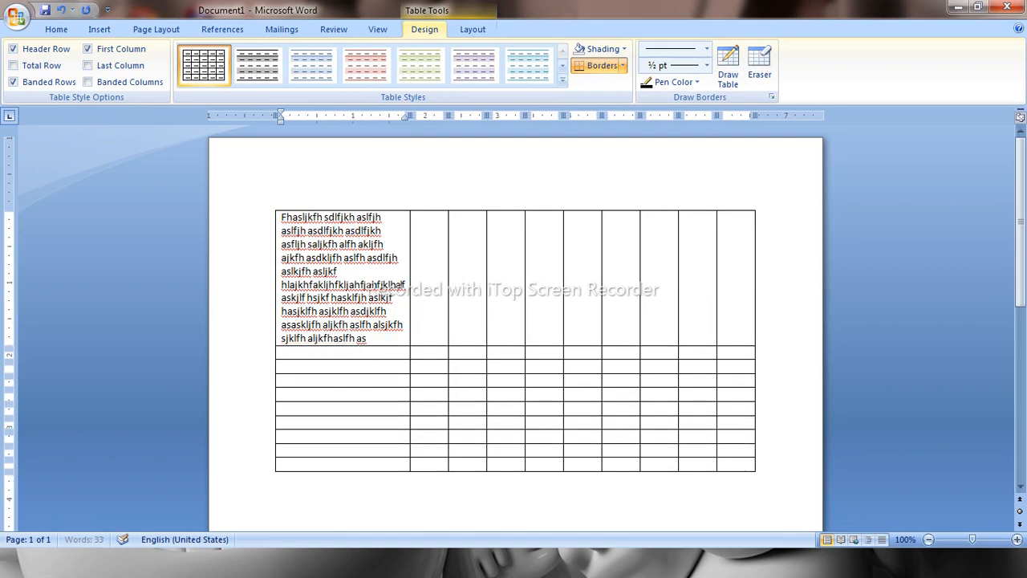
pyautogui.press('BackSpace')
pyautogui.press('BackSpace')
pyautogui.press('BackSpace')
pyautogui.press('BackSpace')
pyautogui.press('BackSpace')
pyautogui.press('BackSpace')
pyautogui.press('BackSpace')
pyautogui.press('BackSpace')
pyautogui.press('BackSpace')
pyautogui.press('BackSpace')
pyautogui.press('BackSpace')
pyautogui.press('BackSpace')
pyautogui.press('BackSpace')
pyautogui.press('BackSpace')
pyautogui.press('BackSpace')
pyautogui.press('BackSpace')
pyautogui.press('BackSpace')
pyautogui.press('BackSpace')
pyautogui.press('BackSpace')
pyautogui.press('BackSpace')
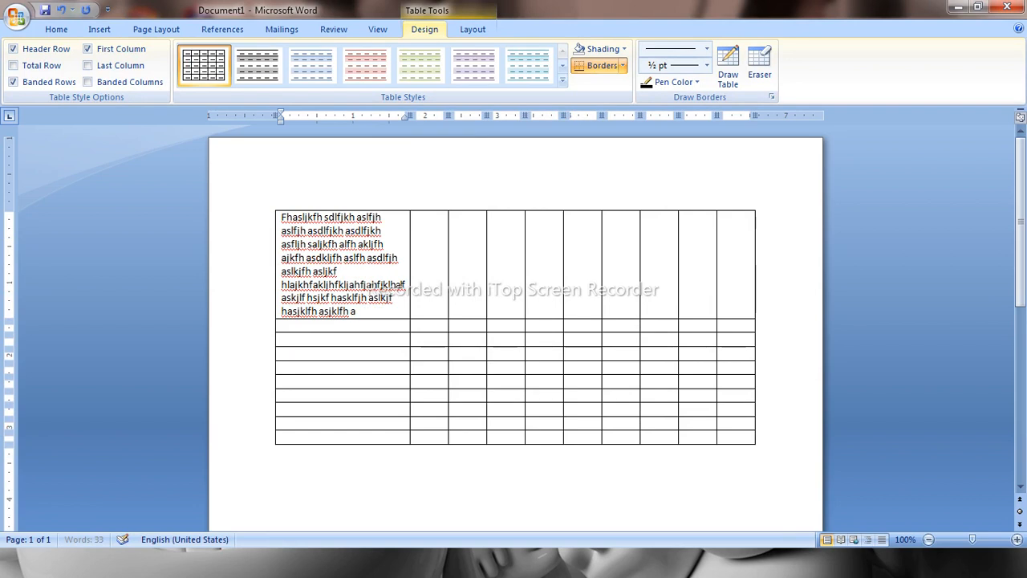
pyautogui.press('BackSpace')
pyautogui.press('BackSpace')
pyautogui.press('BackSpace')
pyautogui.press('BackSpace')
pyautogui.press('BackSpace')
pyautogui.press('BackSpace')
pyautogui.press('BackSpace')
pyautogui.press('BackSpace')
pyautogui.press('BackSpace')
pyautogui.press('BackSpace')
pyautogui.press('BackSpace')
pyautogui.press('BackSpace')
pyautogui.press('BackSpace')
pyautogui.press('BackSpace')
pyautogui.press('BackSpace')
pyautogui.press('BackSpace')
pyautogui.press('BackSpace')
pyautogui.press('BackSpace')
pyautogui.press('BackSpace')
pyautogui.press('BackSpace')
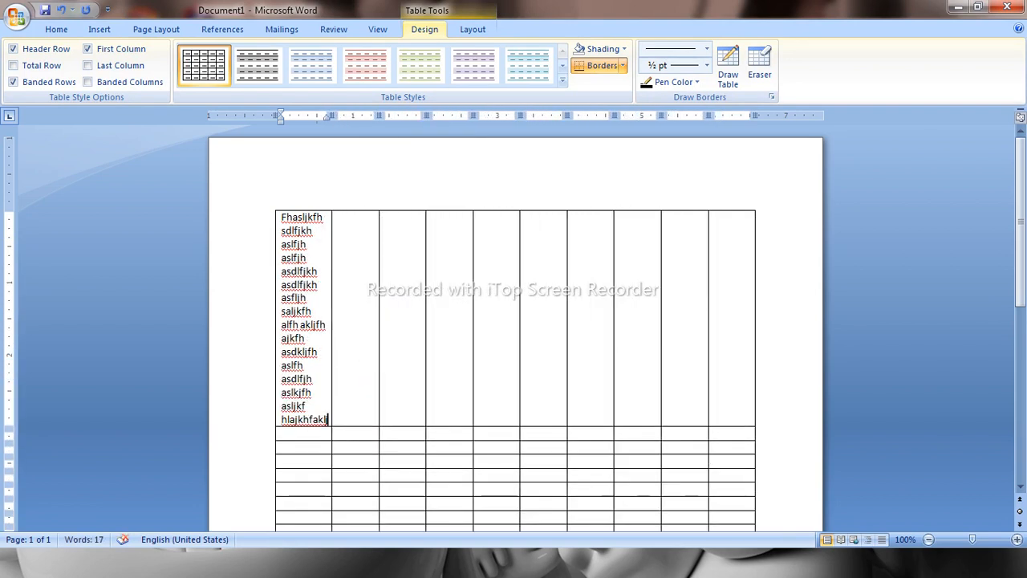
pyautogui.write('lf hjkfh j hasjklf asf asf')
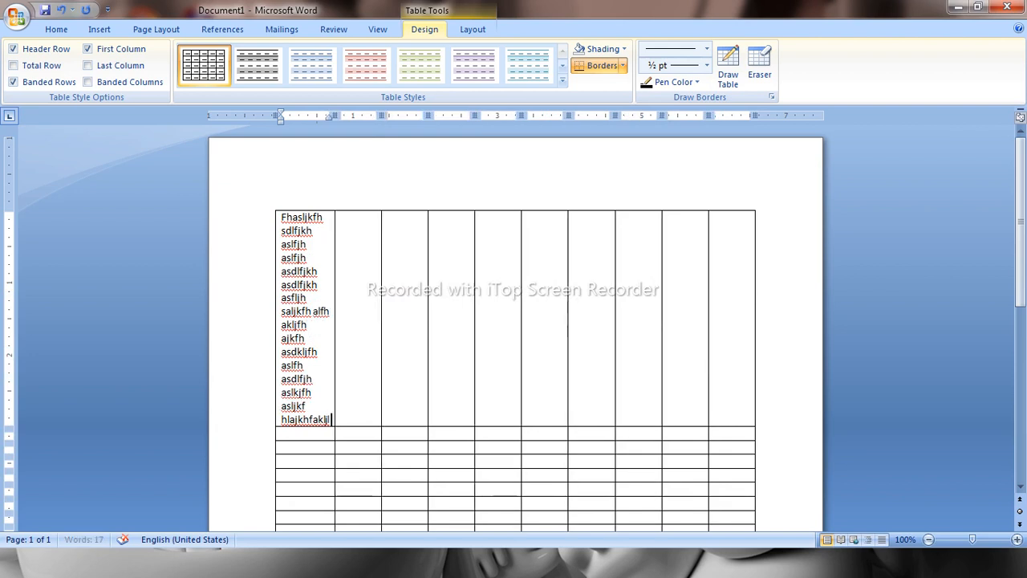
pyautogui.write(' ashdf ajklfh')
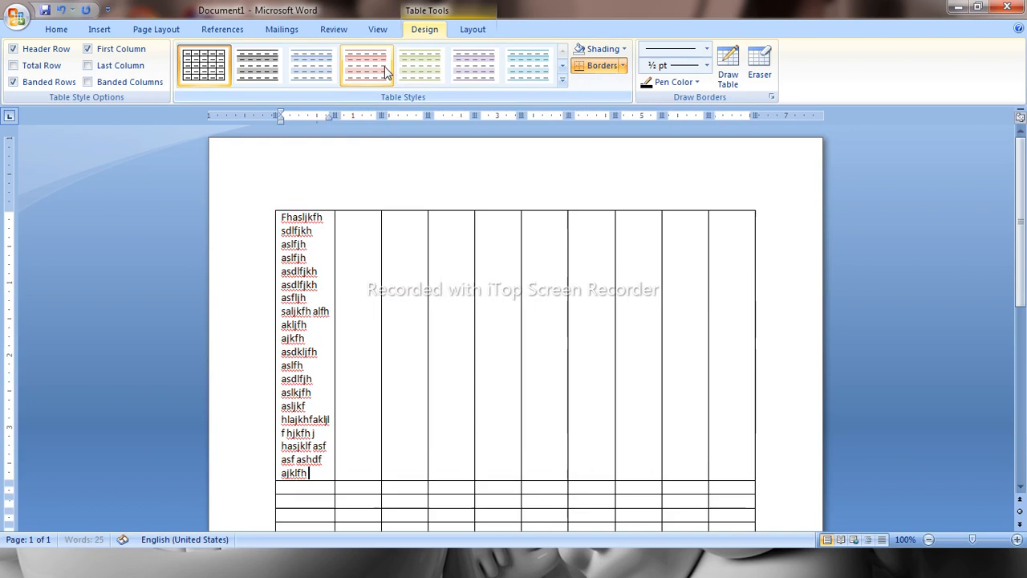
# Select all content and delete the table again
pyautogui.hotkey('ctrl', 'a')
pyautogui.press('BackSpace')
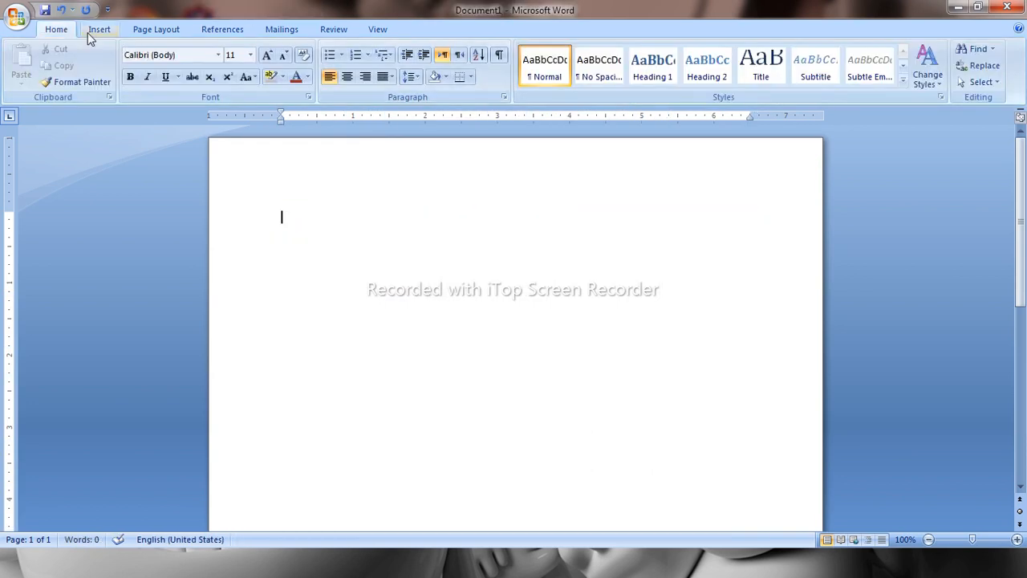
# Insert a 10-column, 10-row table with fixed column width
pyautogui.click(95, 30)
pyautogui.click(120, 77)
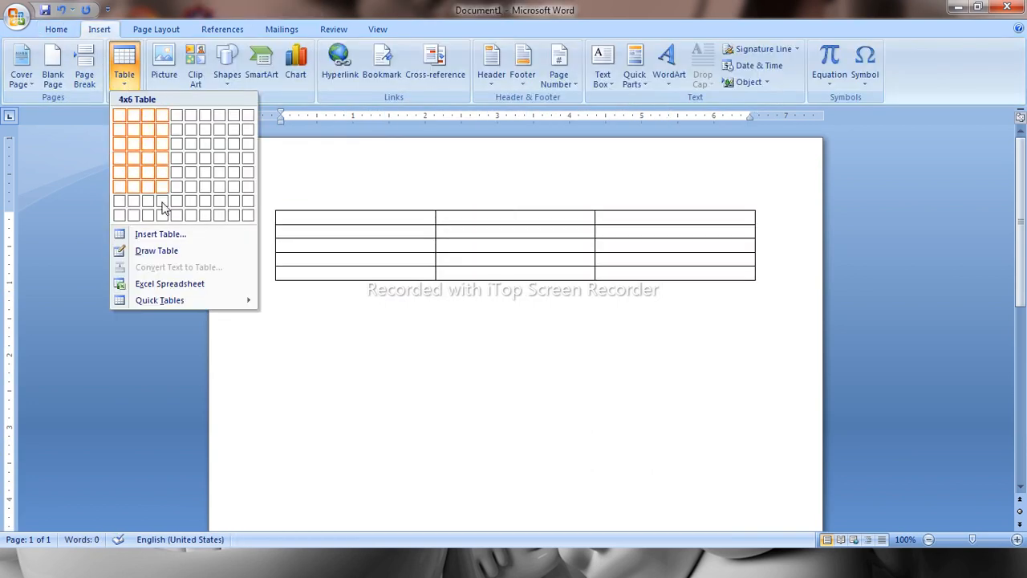
pyautogui.click(162, 234)
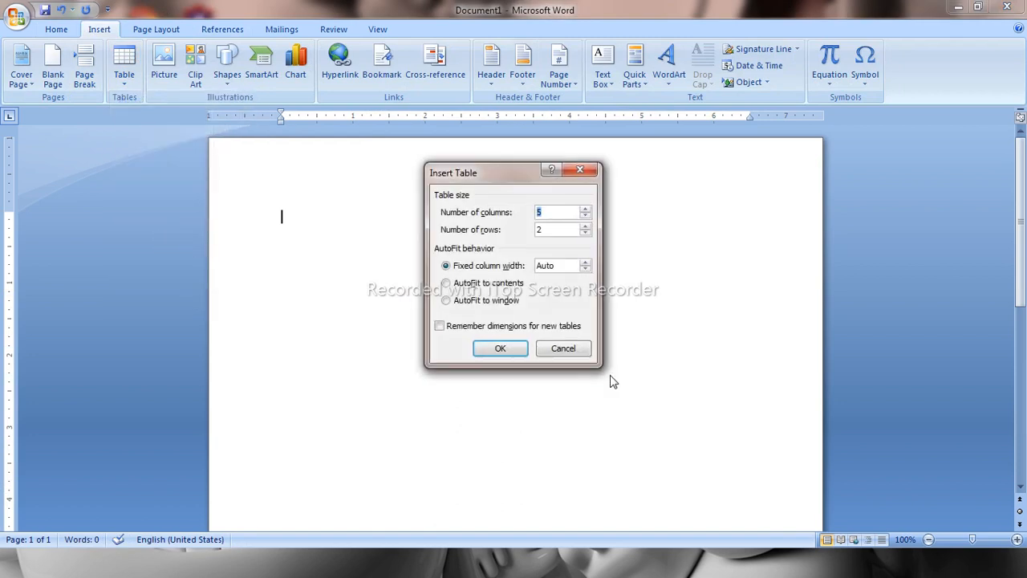
pyautogui.doubleClick(586, 210)
pyautogui.click(586, 227)
pyautogui.click(505, 351)
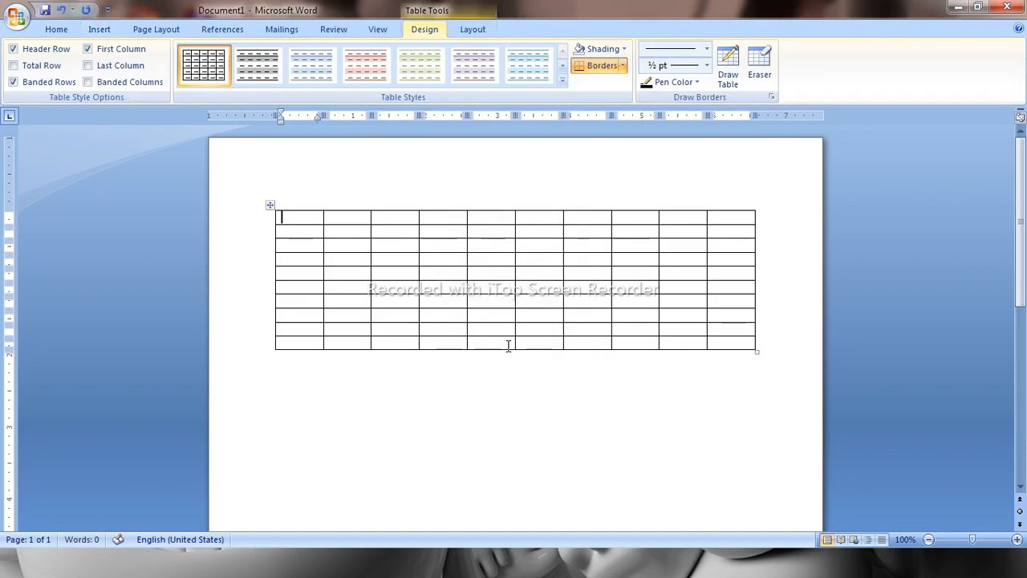
# Enter the headings S. No, Name and Maths in the first row's cells
pyautogui.write('S. No')
pyautogui.press('Tab')
pyautogui.write('Name')
pyautogui.press('Tab')
pyautogui.write('Maths')
pyautogui.press('Tab')
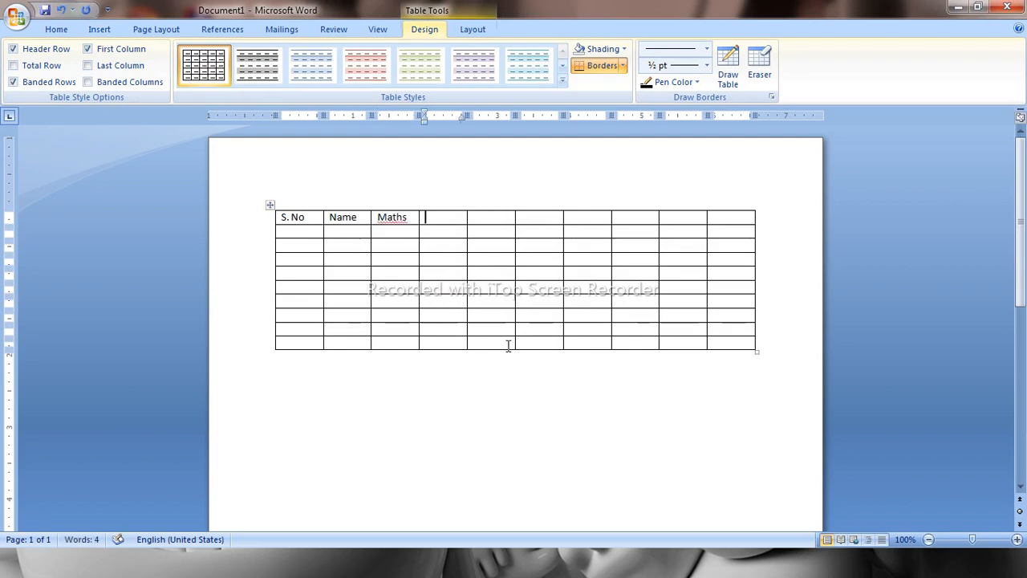
# Enter the headings Eng, Urdu, Isl and Pak. S in the next first-row cells
pyautogui.write('Eng')
pyautogui.press('Tab')
pyautogui.write('Urdu')
pyautogui.press('Tab')
pyautogui.write('Isl')
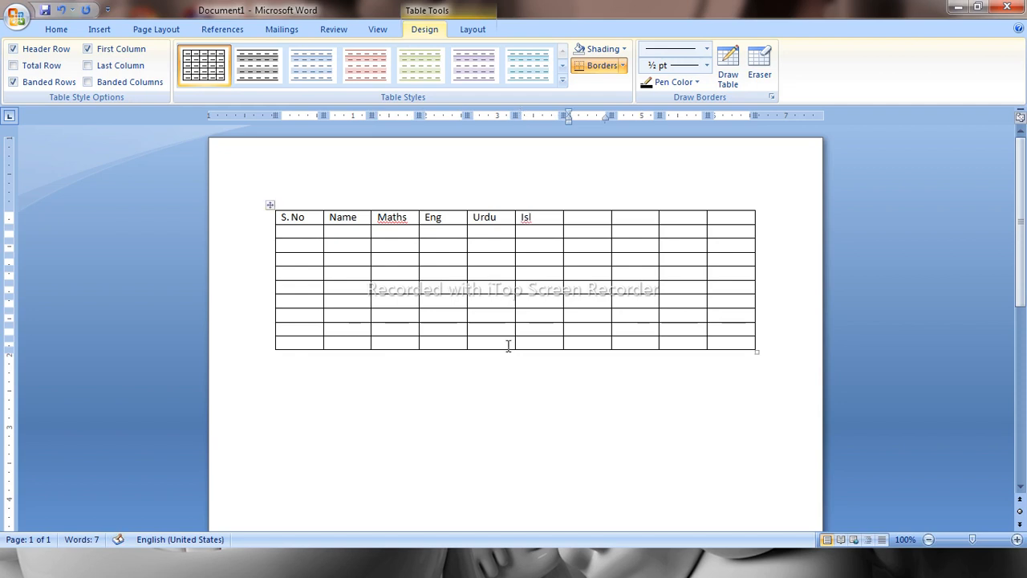
pyautogui.write('Pak. S')
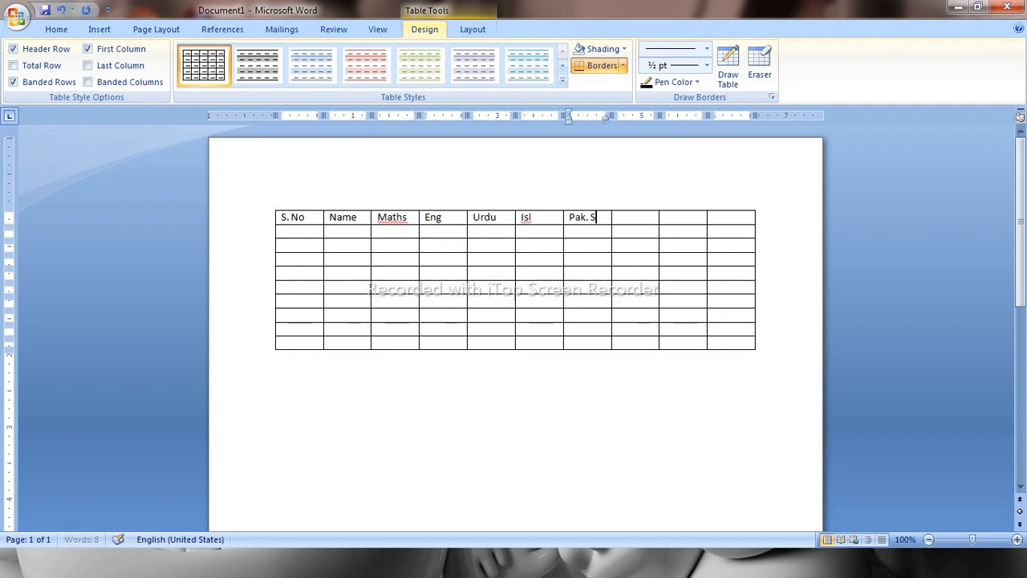
pyautogui.press('Tab')
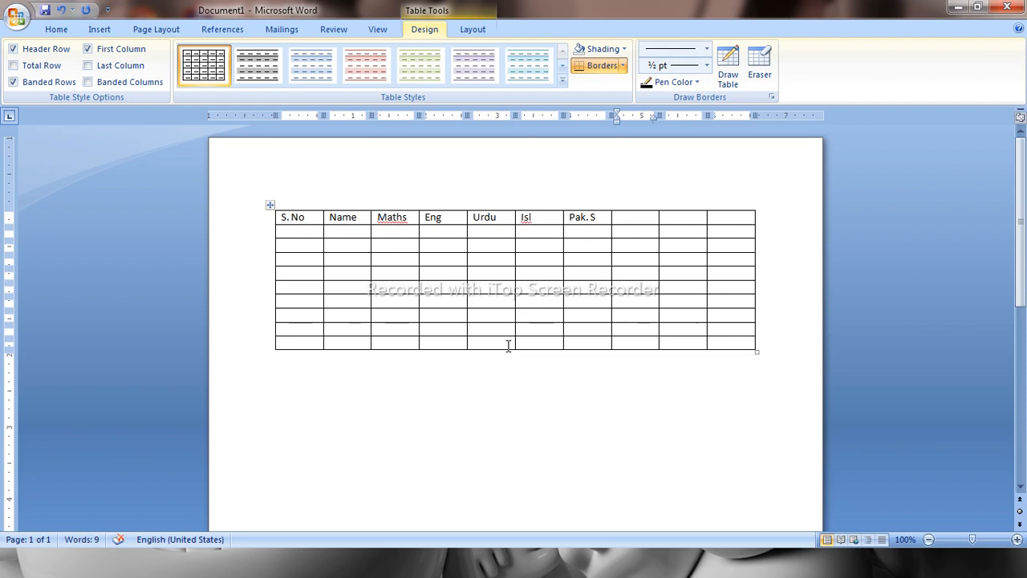
# Enter the headings Total, Achvd and Result in the remaining first-row cells
pyautogui.write('Total')
pyautogui.press('Tab')
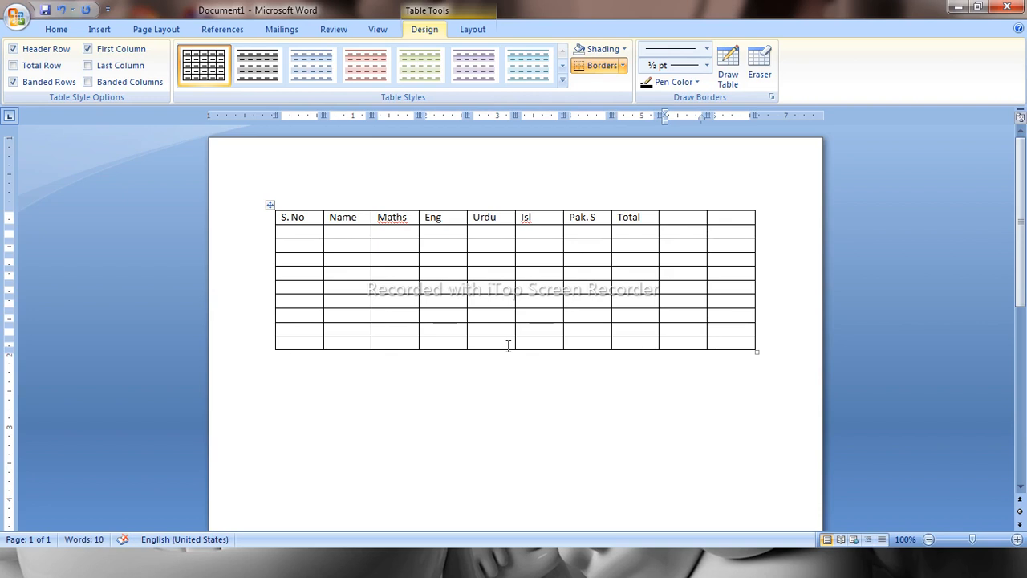
pyautogui.write('Achvd')
pyautogui.press('Tab')
pyautogui.write('Resu')
pyautogui.press('Tab')
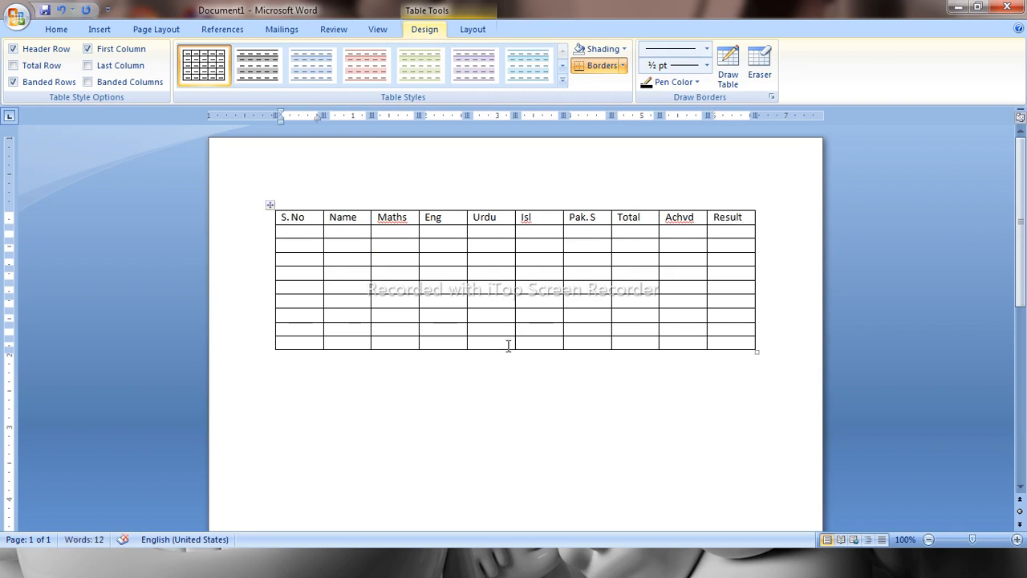
# Number the student rows 1 to 9 down the S. No column
pyautogui.write('1')
pyautogui.press('Down')
pyautogui.write('2')
pyautogui.press('Down')
pyautogui.write('3')
pyautogui.press('Down')
pyautogui.write('4')
pyautogui.press('Down')
pyautogui.write('5')
pyautogui.press('Down')
pyautogui.write('6')
pyautogui.press('Down')
pyautogui.write('7')
pyautogui.press('Down')
pyautogui.write('8')
pyautogui.press('Down')
pyautogui.write('9')
pyautogui.press('Down')
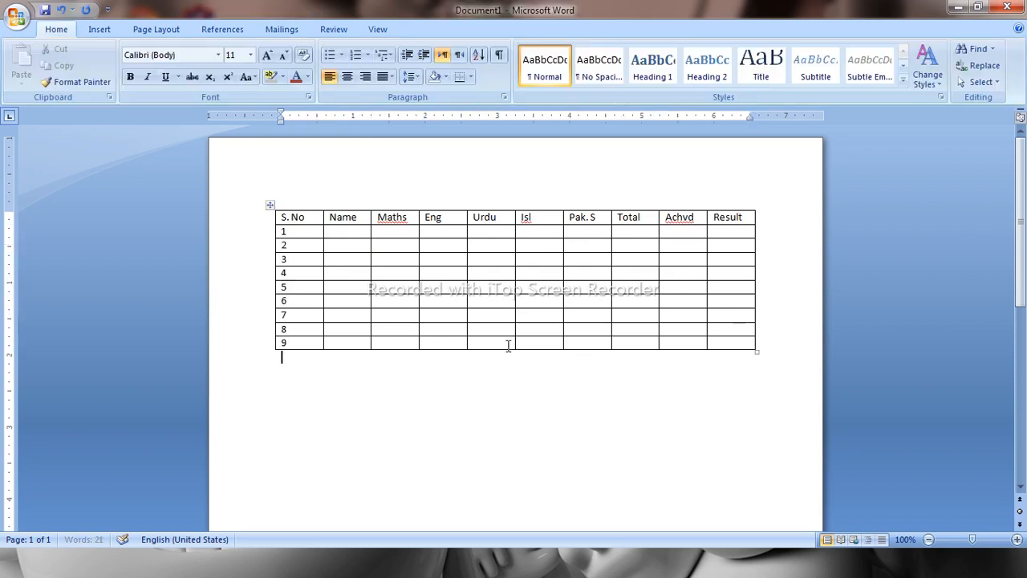
# Enter the name Ali and the marks 55, 65, 88, 77 and 85 in the first student row
pyautogui.press('Up')
pyautogui.press('Right')
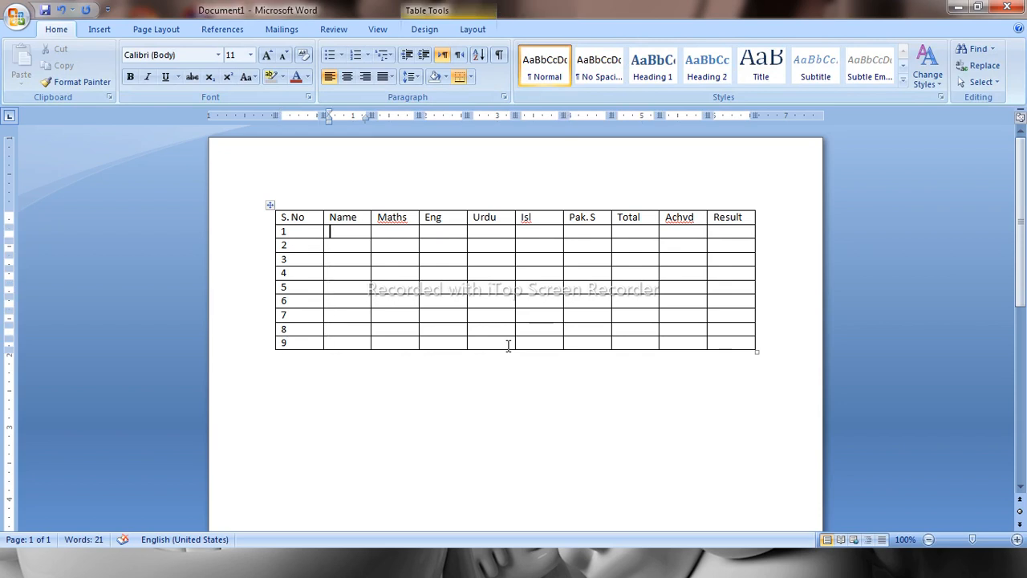
pyautogui.write('Ali')
pyautogui.press('Right')
pyautogui.write('55')
pyautogui.press('Right')
pyautogui.write('65')
pyautogui.press('Right')
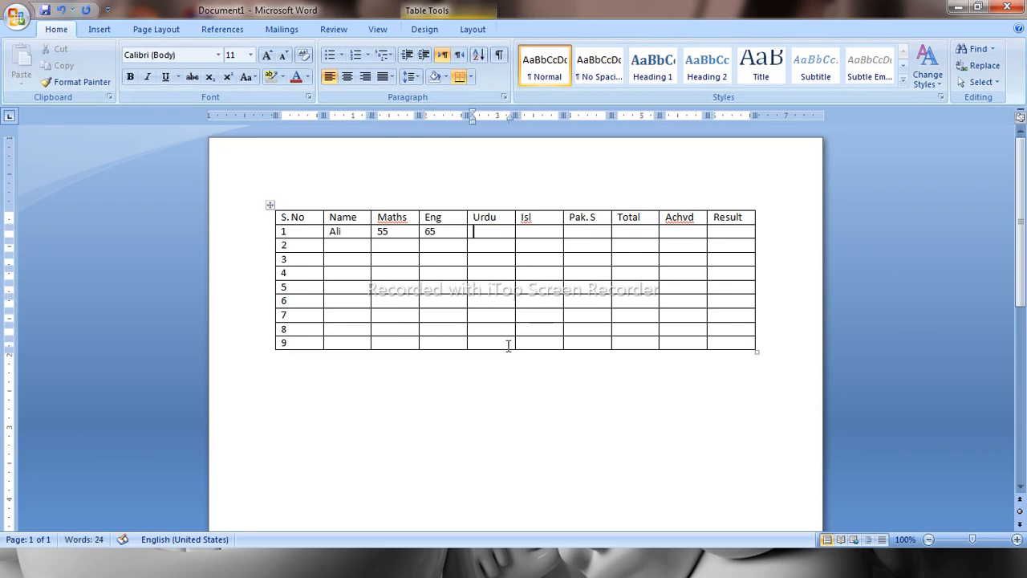
pyautogui.write('88')
pyautogui.press('Right')
pyautogui.write('77')
pyautogui.press('Right')
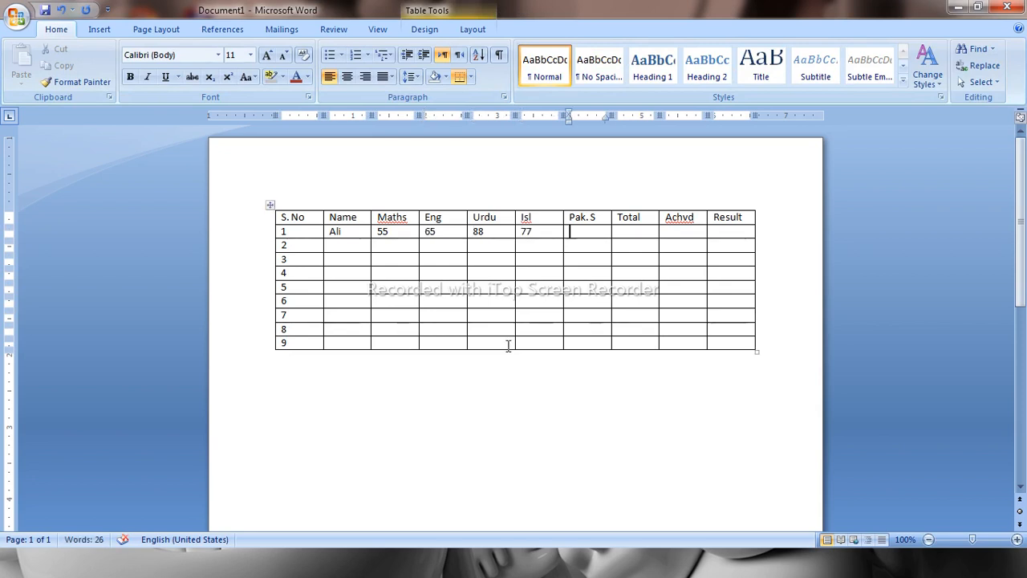
pyautogui.write('85')
# Enter 500 as the first student's total
pyautogui.press('Right')
pyautogui.press('Right')
pyautogui.press('Left')
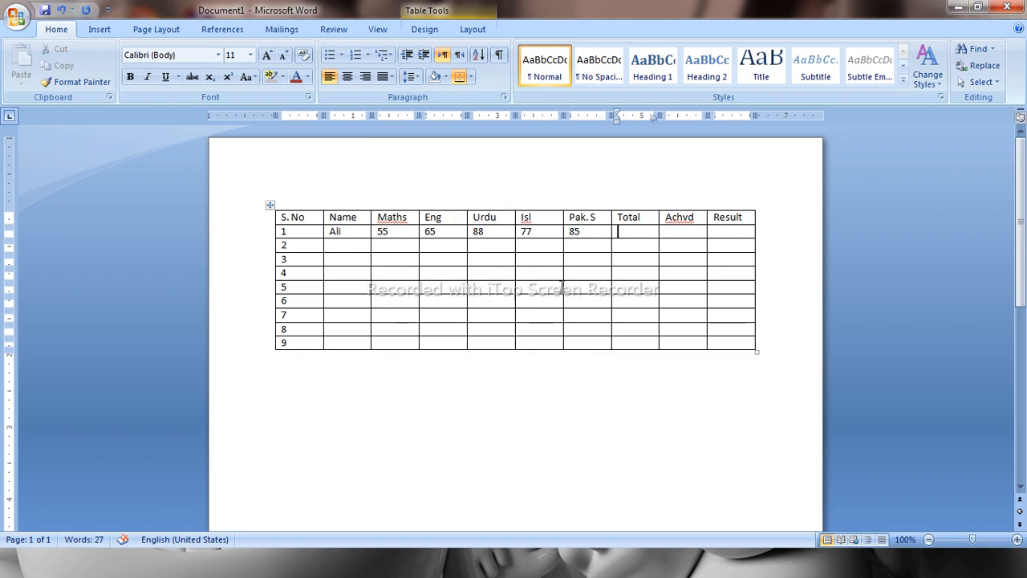
pyautogui.write('500')
pyautogui.press('Tab')
pyautogui.press('Tab')
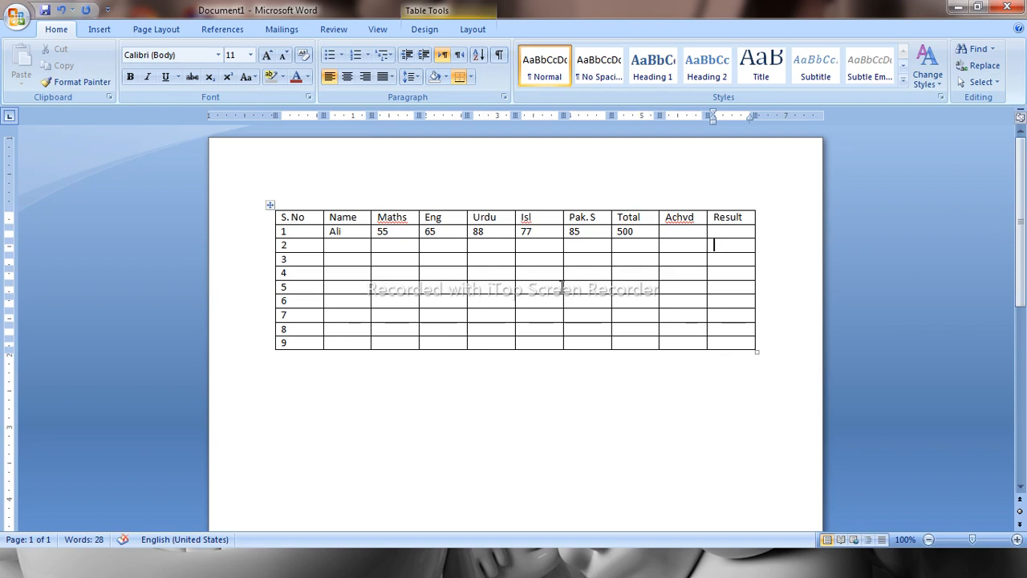
# Copy the first student's entries from Name through Total
pyautogui.press('Left')
pyautogui.press('Left')
pyautogui.press('Left')
pyautogui.press('Left')
pyautogui.press('Left')
pyautogui.press('Left')
pyautogui.press('Left')
pyautogui.press('Left')
pyautogui.press('Up')
pyautogui.hotkey('shift', 'Right')
pyautogui.hotkey('shift', 'Right')
pyautogui.hotkey('shift', 'Right')
pyautogui.hotkey('shift', 'Right')
pyautogui.hotkey('shift', 'Right')
pyautogui.hotkey('shift', 'Right')
pyautogui.hotkey('shift', 'Right')
pyautogui.hotkey('shift', 'Right')
pyautogui.hotkey('shift', 'Right')
pyautogui.hotkey('shift', 'Right')
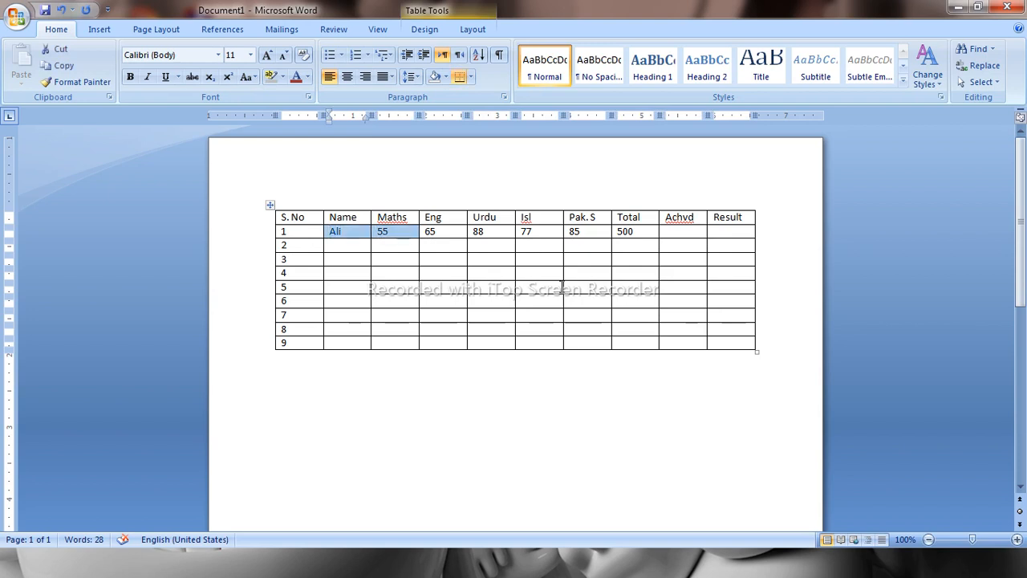
pyautogui.hotkey('ctrl', 'c')
# Paste the copied name, marks and total into student rows 2 to 9
pyautogui.press('Down')
pyautogui.hotkey('ctrl', 'v')
pyautogui.press('Down')
pyautogui.hotkey('ctrl', 'v')
pyautogui.press('Down')
pyautogui.hotkey('ctrl', 'v')
pyautogui.press('Down')
pyautogui.hotkey('ctrl', 'v')
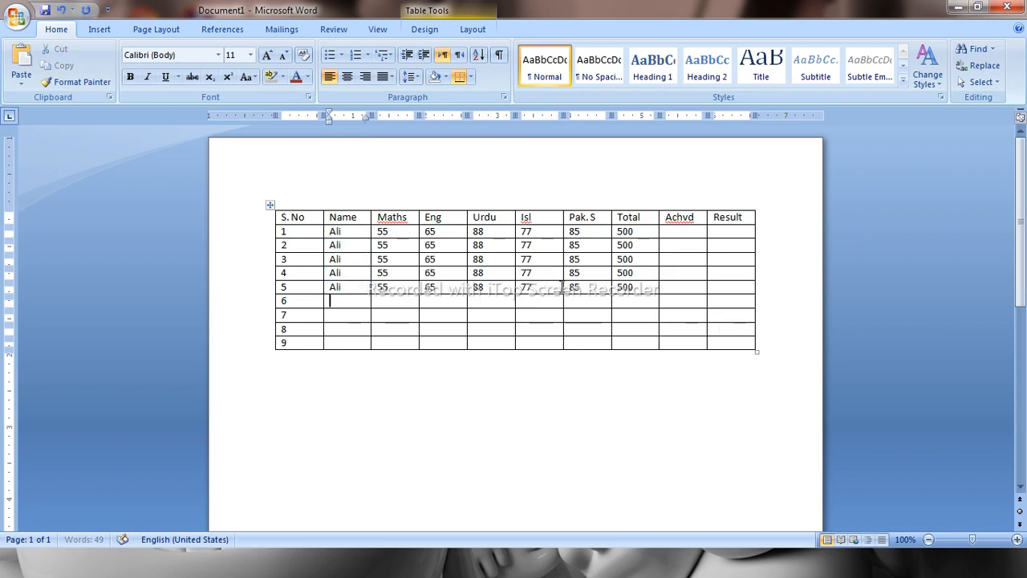
pyautogui.press('Down')
pyautogui.hotkey('ctrl', 'v')
pyautogui.press('Down')
pyautogui.hotkey('ctrl', 'v')
pyautogui.press('Down')
pyautogui.hotkey('ctrl', 'v')
pyautogui.press('Down')
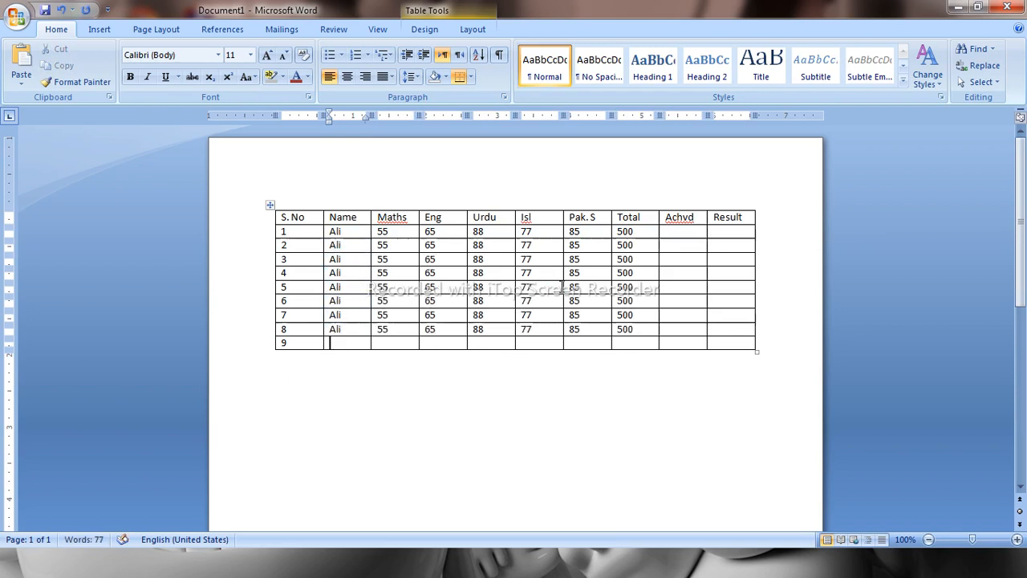
pyautogui.hotkey('ctrl', 'v')
pyautogui.press('Up')
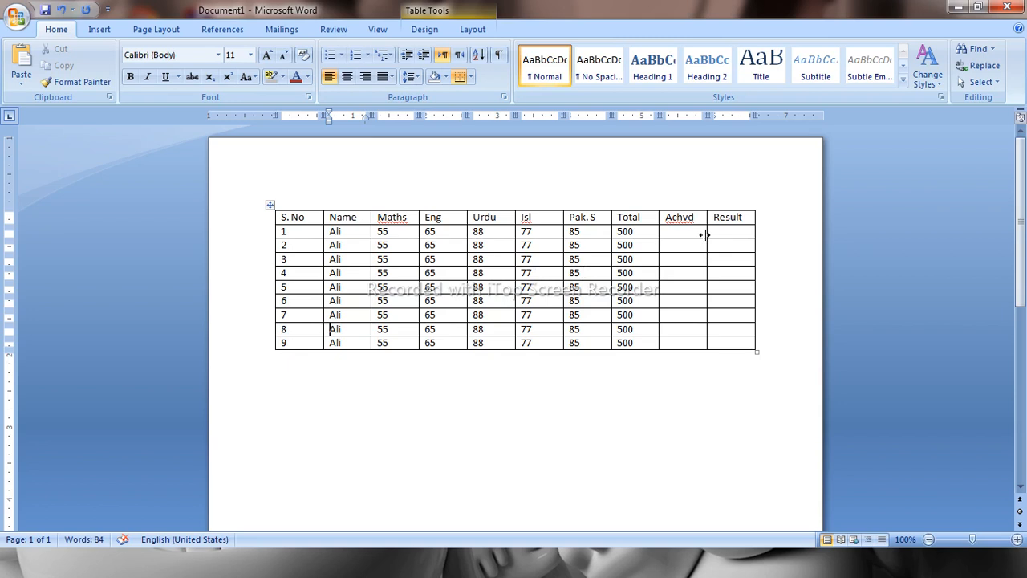
# Delete the Achvd column and undo the deletion
pyautogui.moveTo(682, 213); pyautogui.dragTo(679, 342)
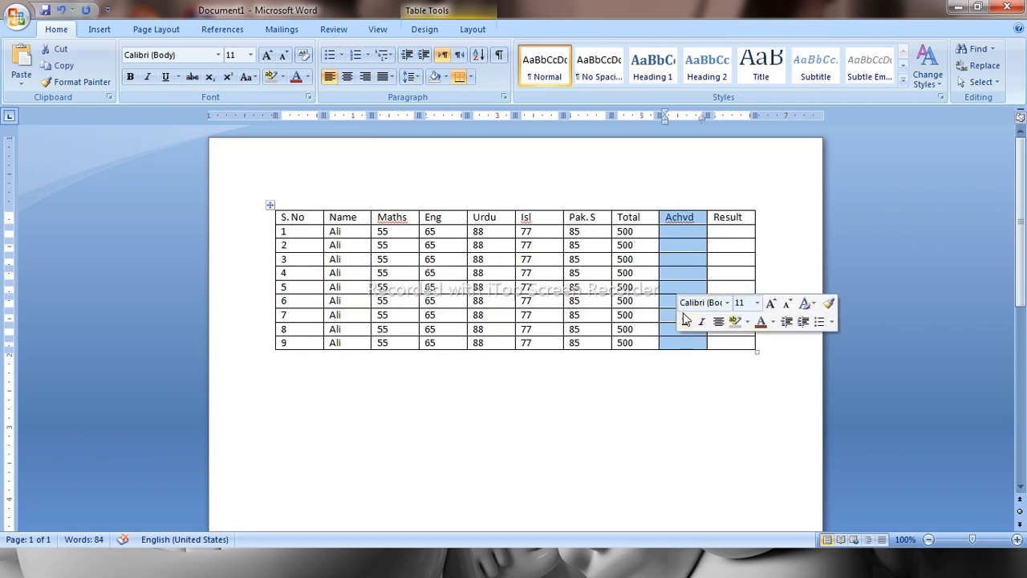
pyautogui.rightClick(683, 263)
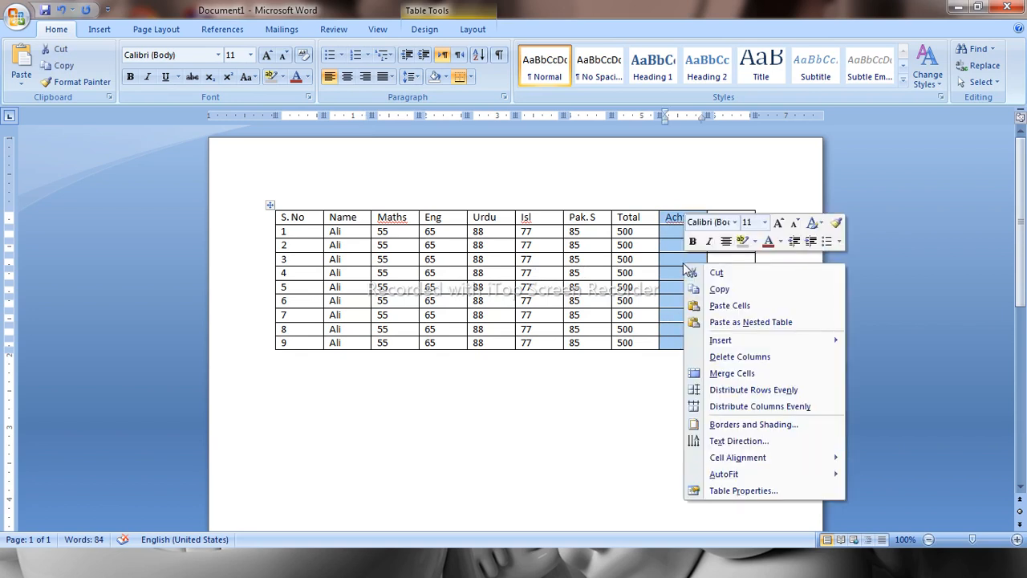
pyautogui.click(730, 357)
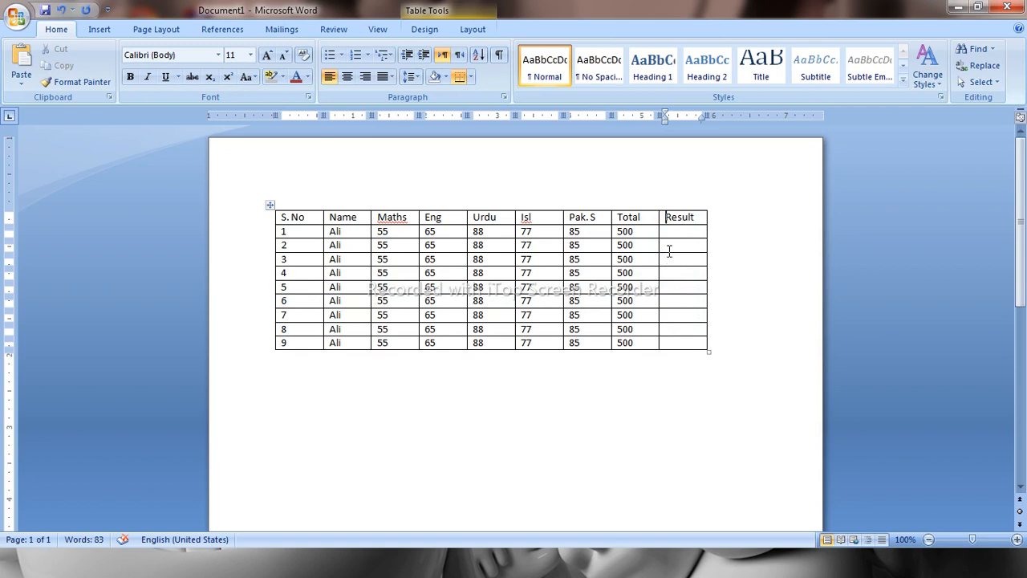
pyautogui.hotkey('ctrl', 'z')
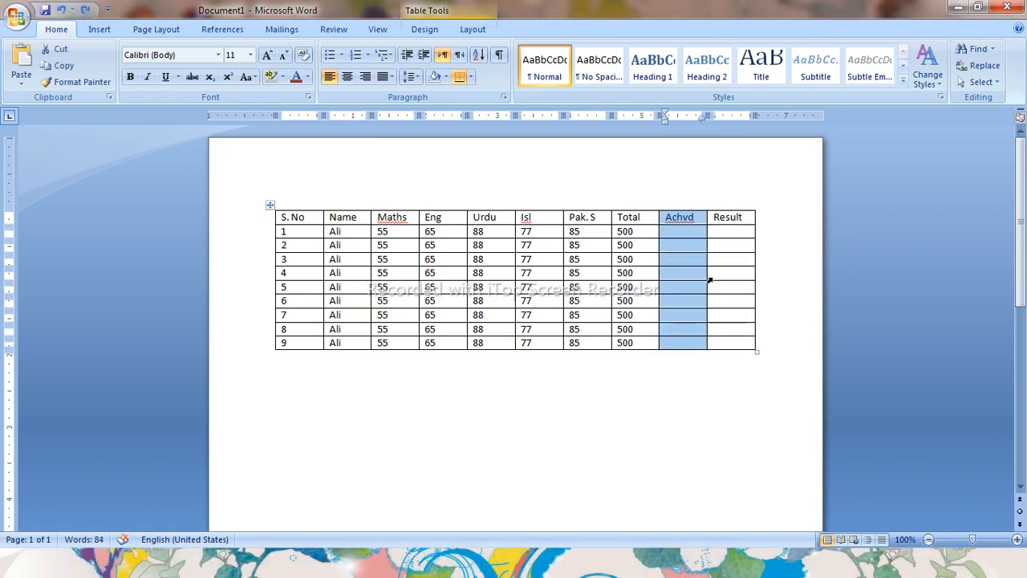
pyautogui.click(699, 259)
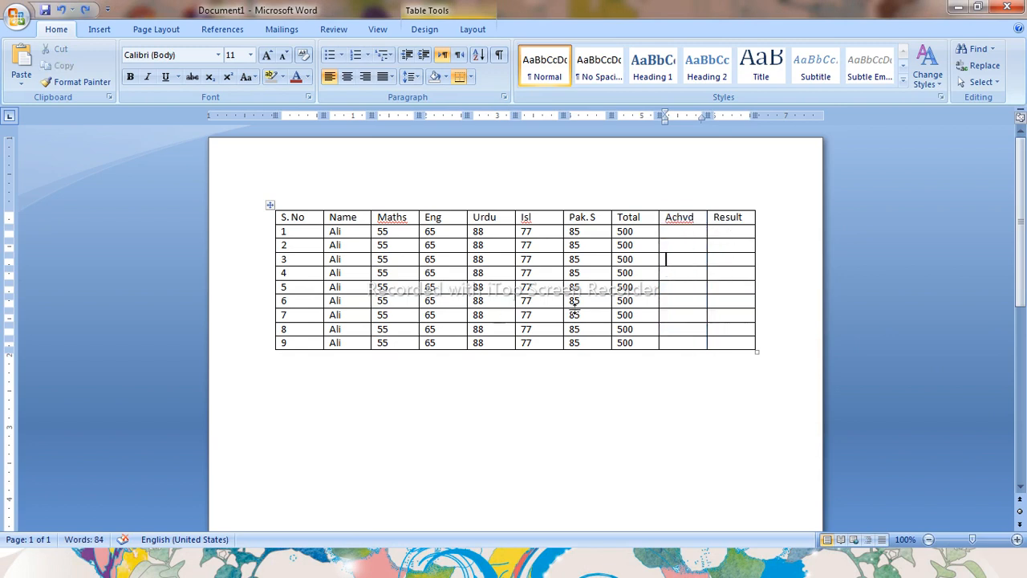
pyautogui.click(692, 250)
pyautogui.click(337, 244)
pyautogui.doubleClick(342, 202)
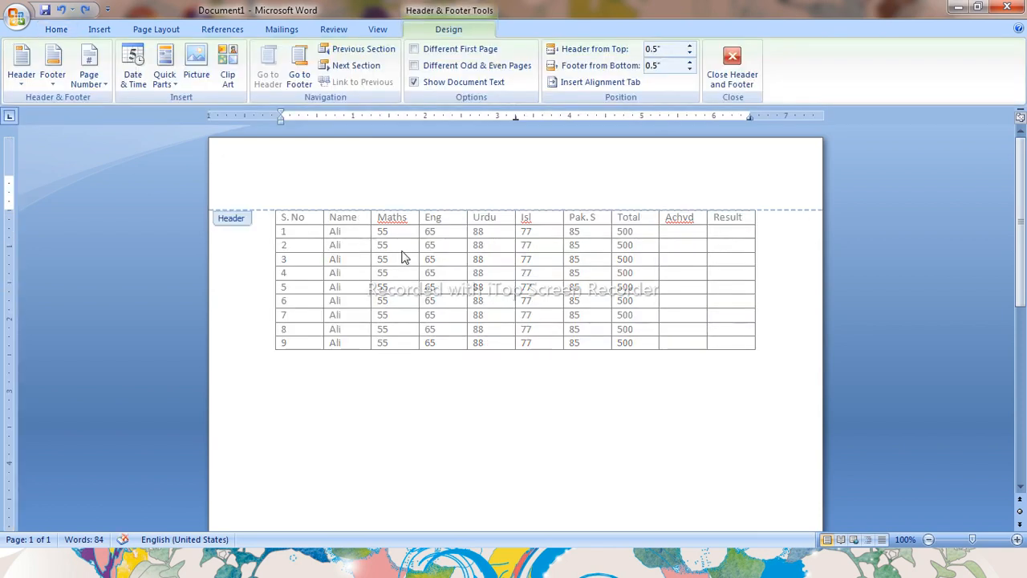
pyautogui.click(731, 61)
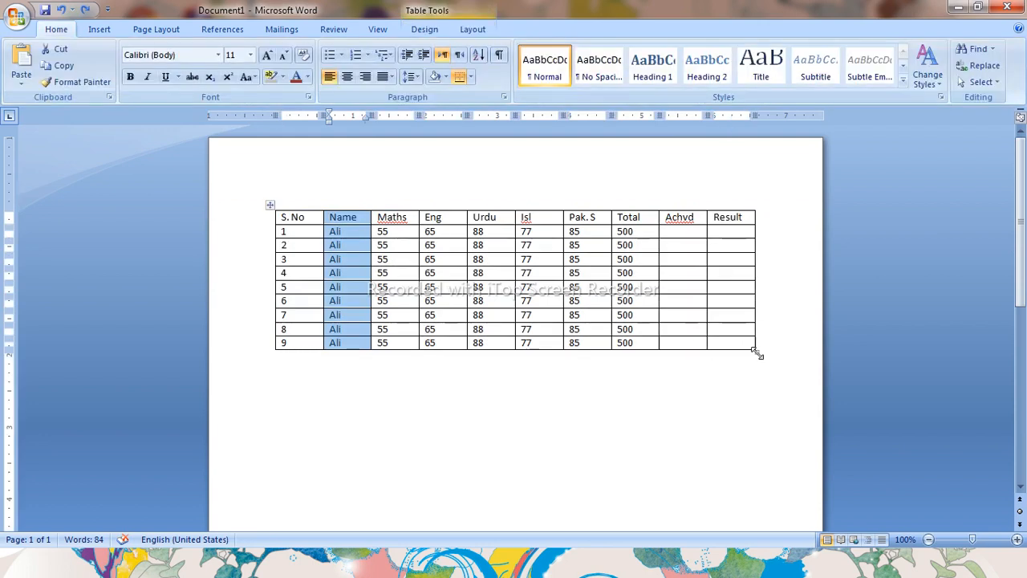
pyautogui.doubleClick(757, 351)
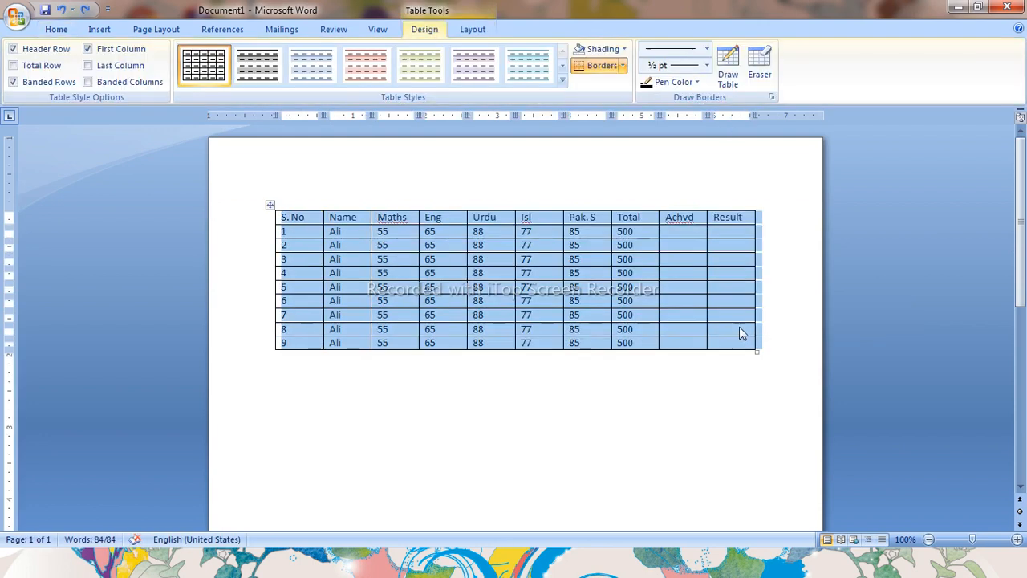
pyautogui.click(739, 327)
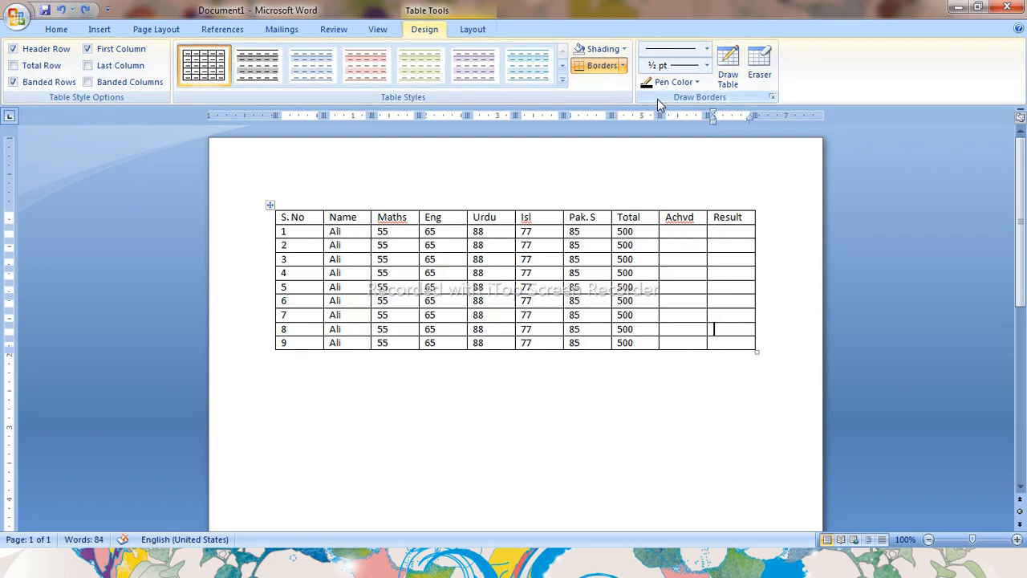
# Erase horizontal cell partitions in the Result and Achvd columns with the Eraser
pyautogui.click(758, 60)
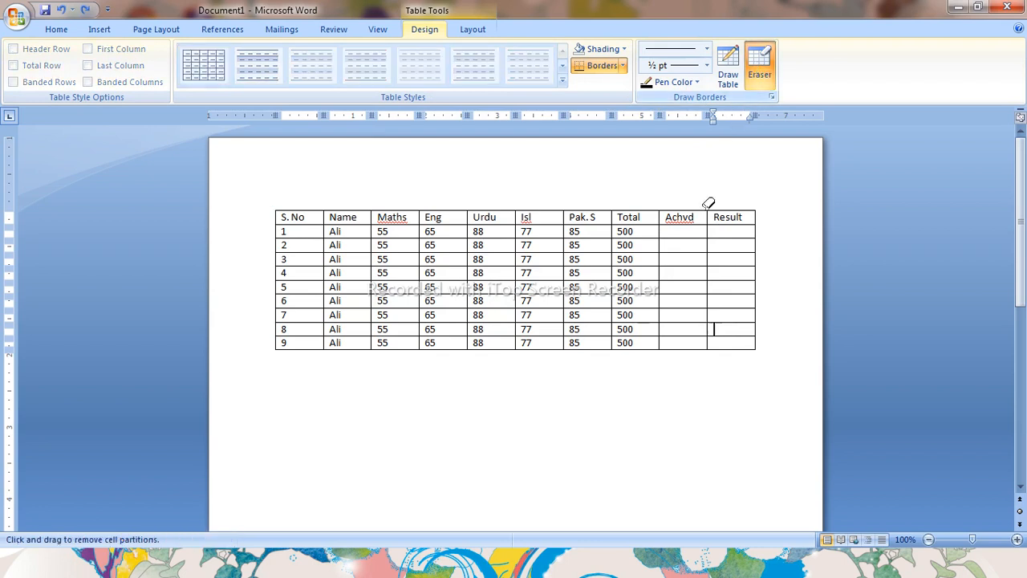
pyautogui.click(731, 238)
pyautogui.click(733, 293)
pyautogui.click(733, 333)
pyautogui.click(680, 308)
pyautogui.click(688, 265)
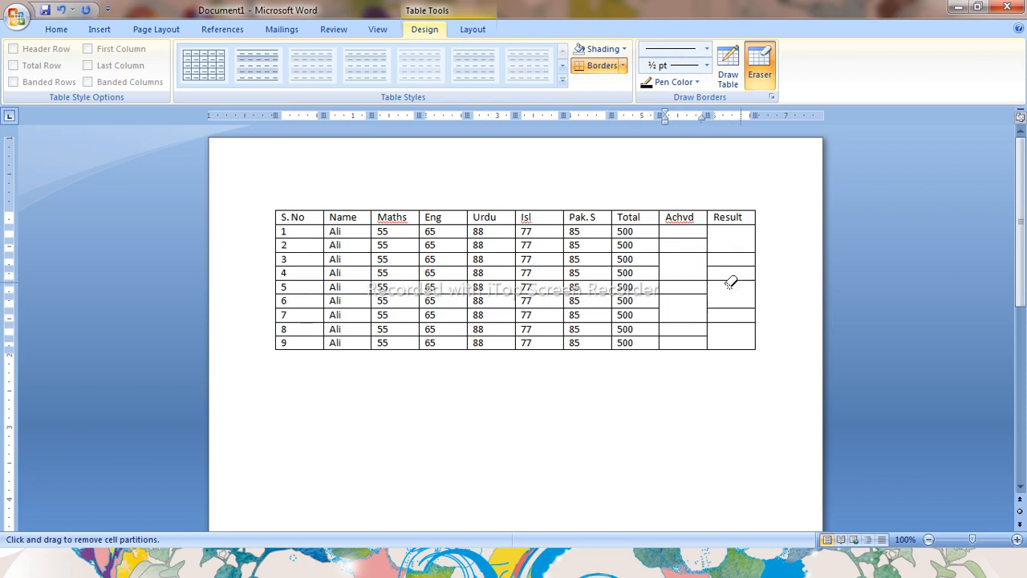
# Erase further partitions in the Achvd column to merge its cells
pyautogui.click(671, 250)
pyautogui.click(679, 251)
pyautogui.click(679, 237)
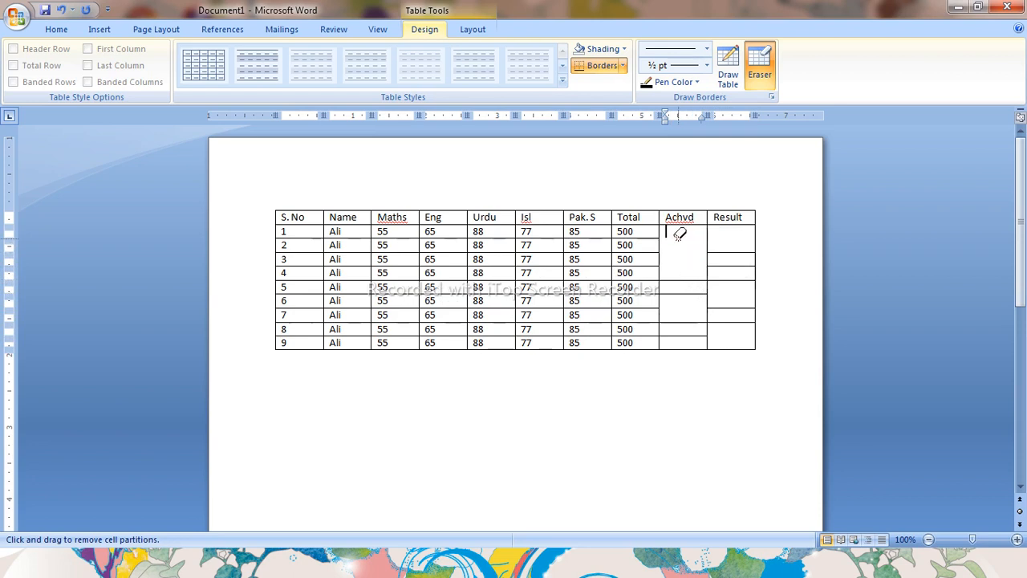
pyautogui.click(680, 293)
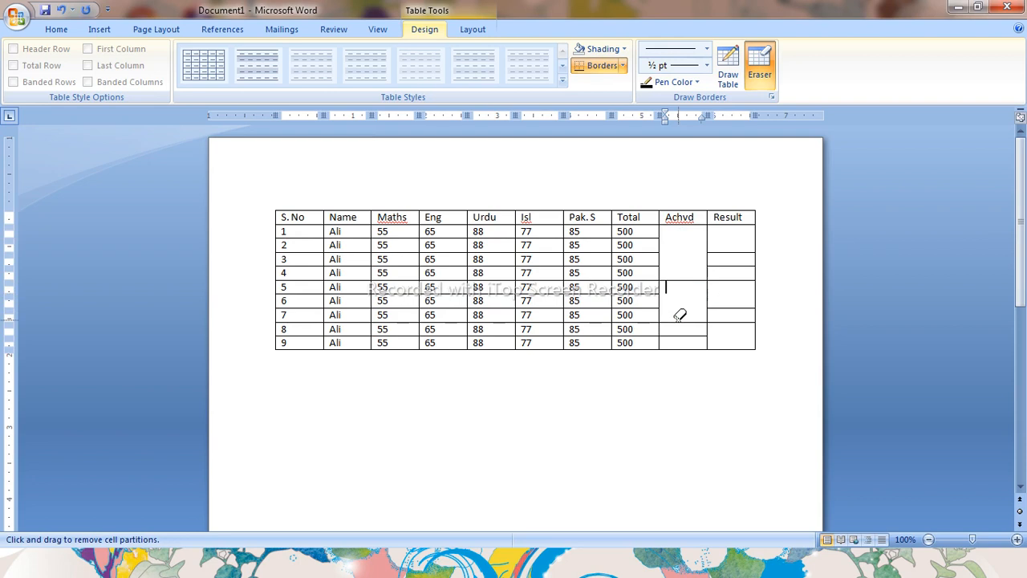
pyautogui.click(684, 321)
# Redraw the horizontal cell borders in the Achvd column with Draw Table
pyautogui.click(730, 66)
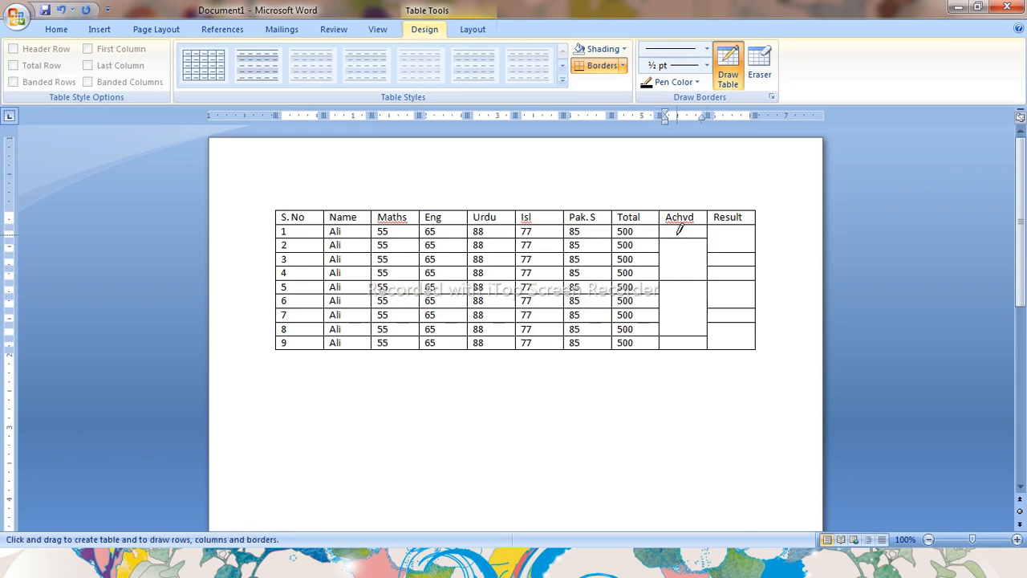
pyautogui.moveTo(712, 238)
pyautogui.mouseDown()
pyautogui.moveTo(679, 246)
pyautogui.moveTo(679, 261)
pyautogui.moveTo(695, 261)
pyautogui.moveTo(678, 286)
pyautogui.moveTo(694, 294)
pyautogui.moveTo(658, 308)
pyautogui.mouseUp()
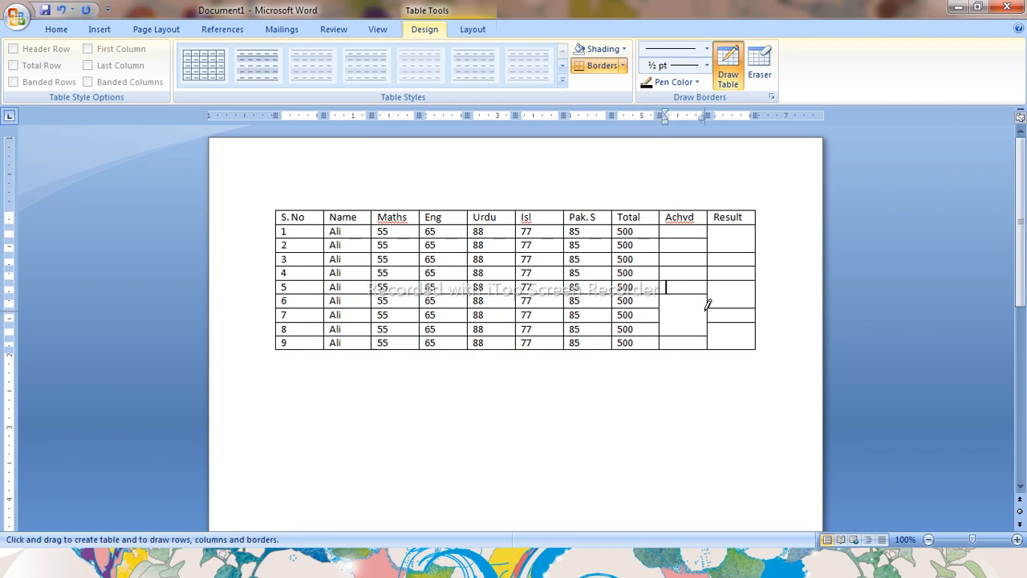
pyautogui.moveTo(710, 294)
pyautogui.mouseDown()
pyautogui.moveTo(671, 306)
pyautogui.moveTo(707, 322)
pyautogui.moveTo(682, 324)
pyautogui.mouseUp()
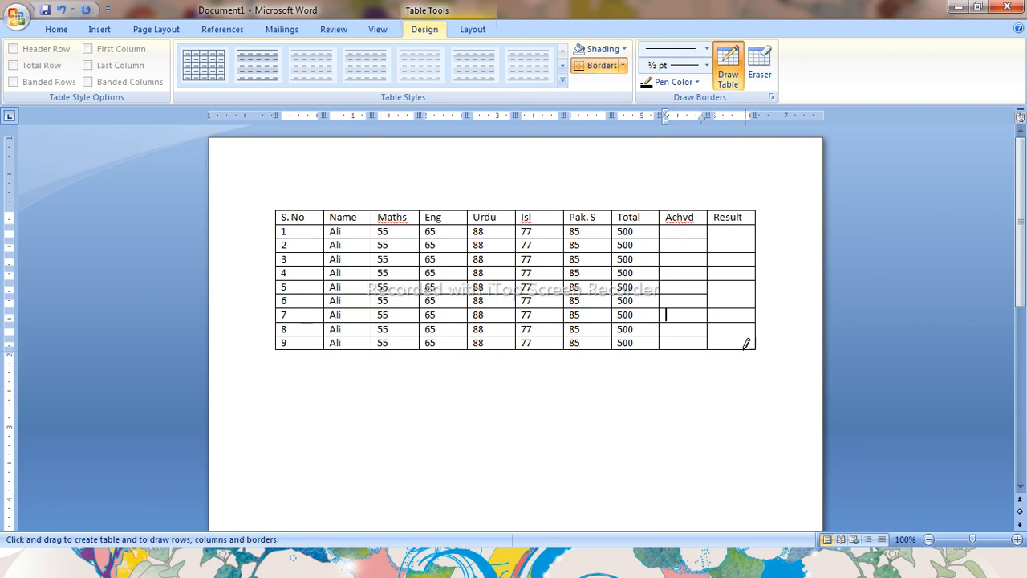
pyautogui.press('Escape')
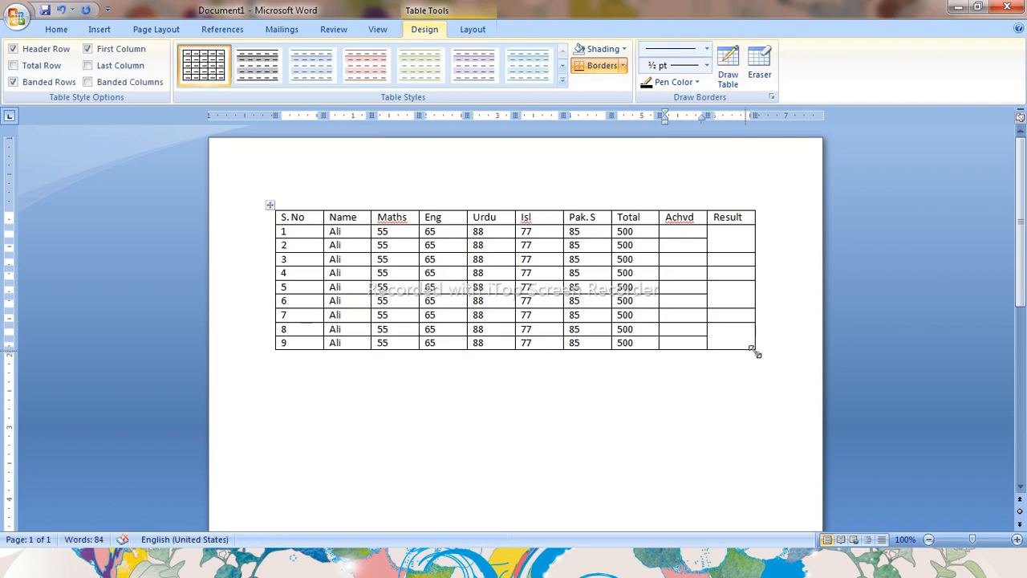
# Resize the whole table to make its rows much taller and columns slightly wider
pyautogui.moveTo(755, 351); pyautogui.dragTo(755, 353)
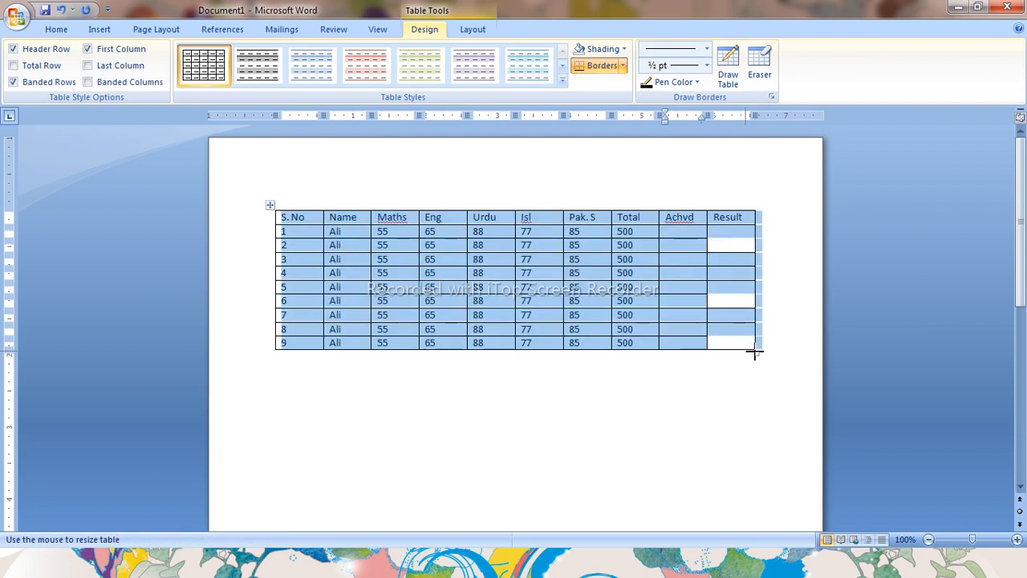
pyautogui.moveTo(755, 351); pyautogui.dragTo(770, 445)
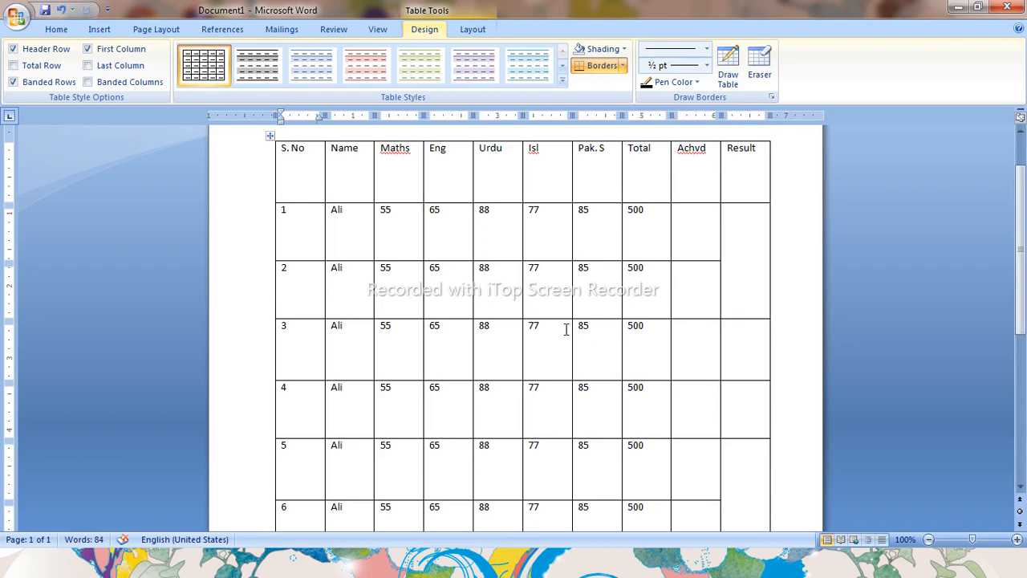
pyautogui.keyDown('ctrl'); pyautogui.scroll(-4, 559, 326); pyautogui.keyUp('ctrl')
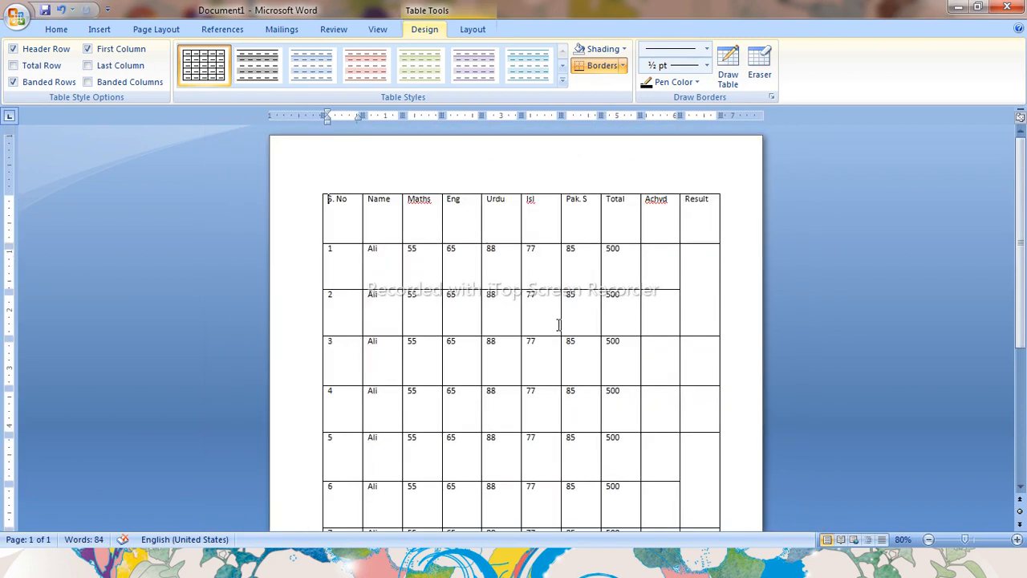
pyautogui.scroll(-1, 560, 331)
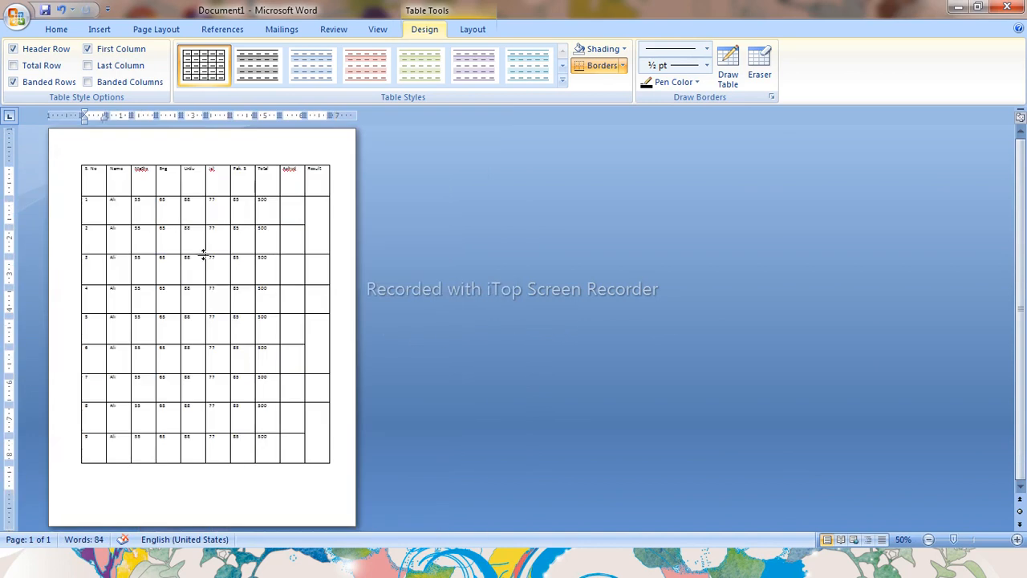
pyautogui.keyDown('ctrl'); pyautogui.scroll(-1, 203, 254); pyautogui.keyUp('ctrl')
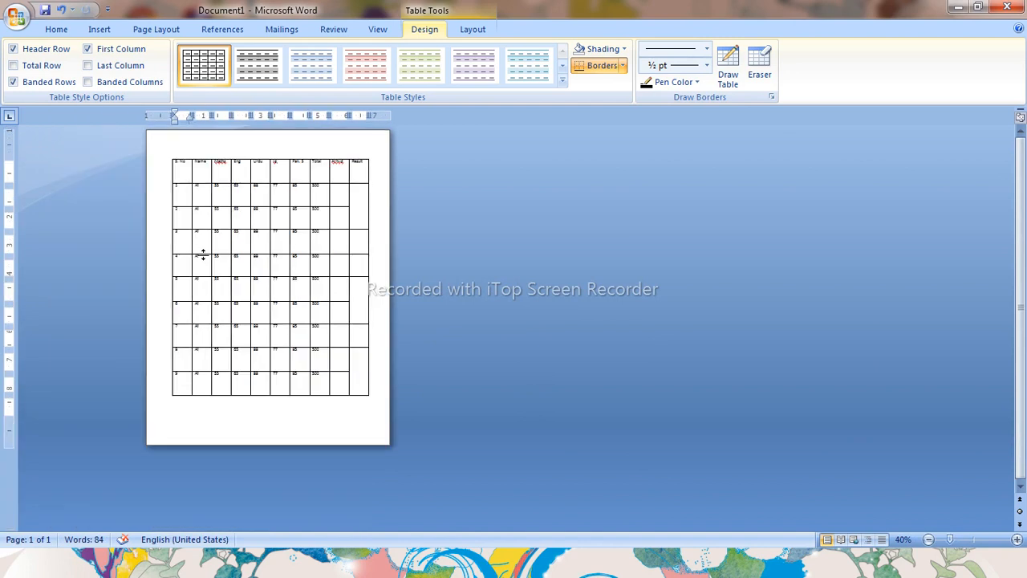
pyautogui.click(338, 360)
pyautogui.scroll(3, 325, 339)
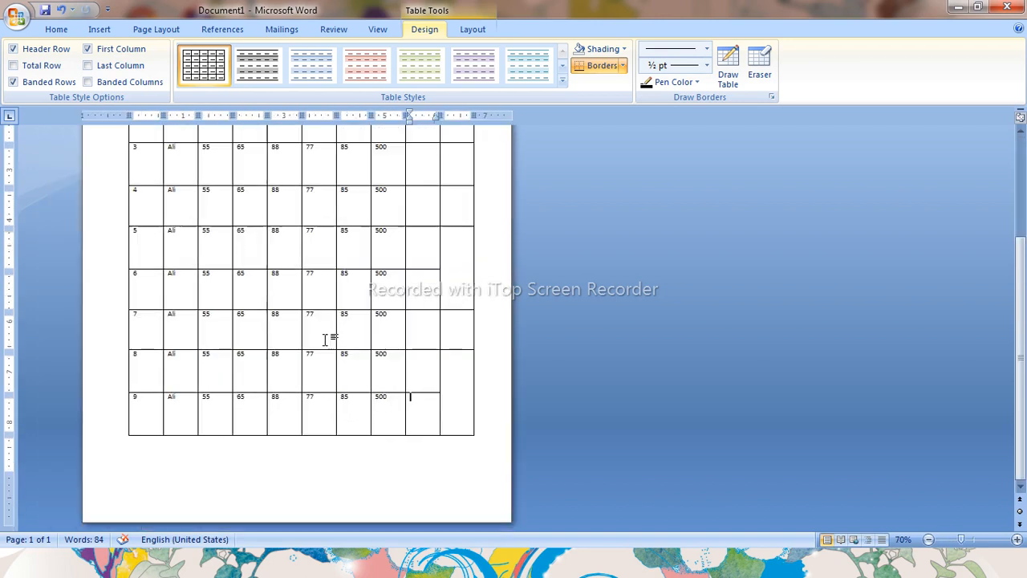
pyautogui.scroll(3, 325, 338)
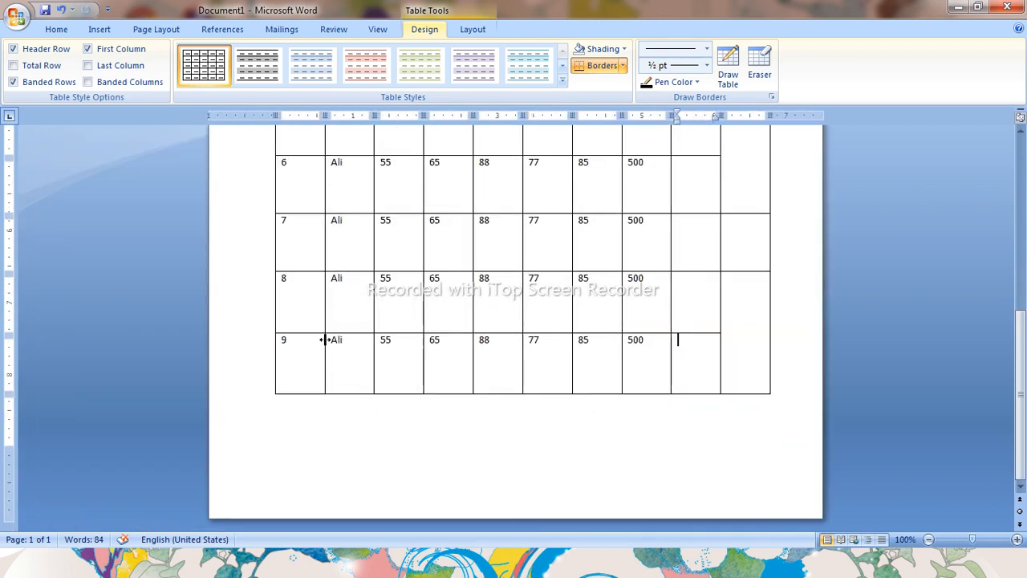
# Center the header row's text horizontally and vertically in its cells
pyautogui.scroll(9, 325, 339)
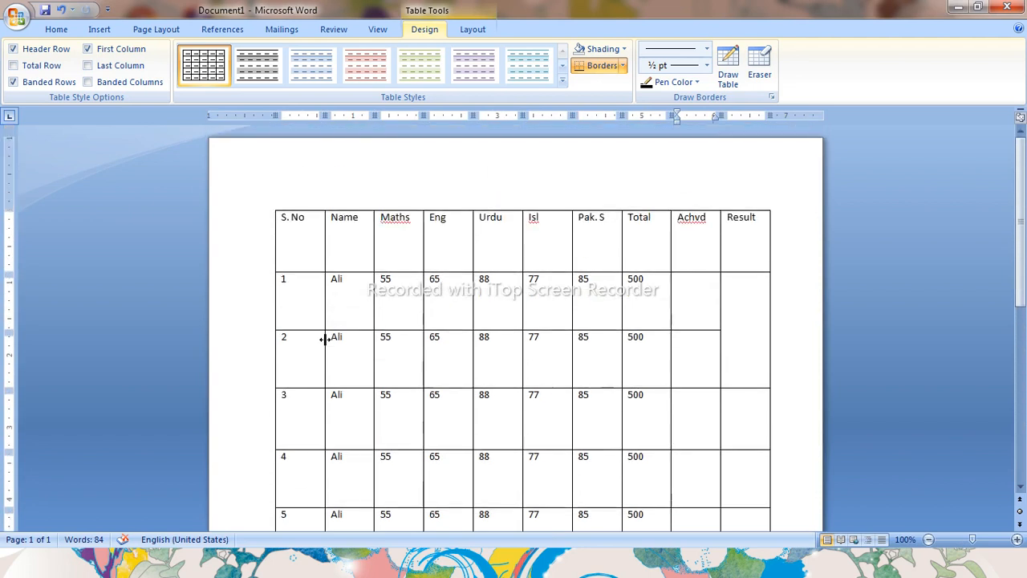
pyautogui.scroll(-5, 325, 339)
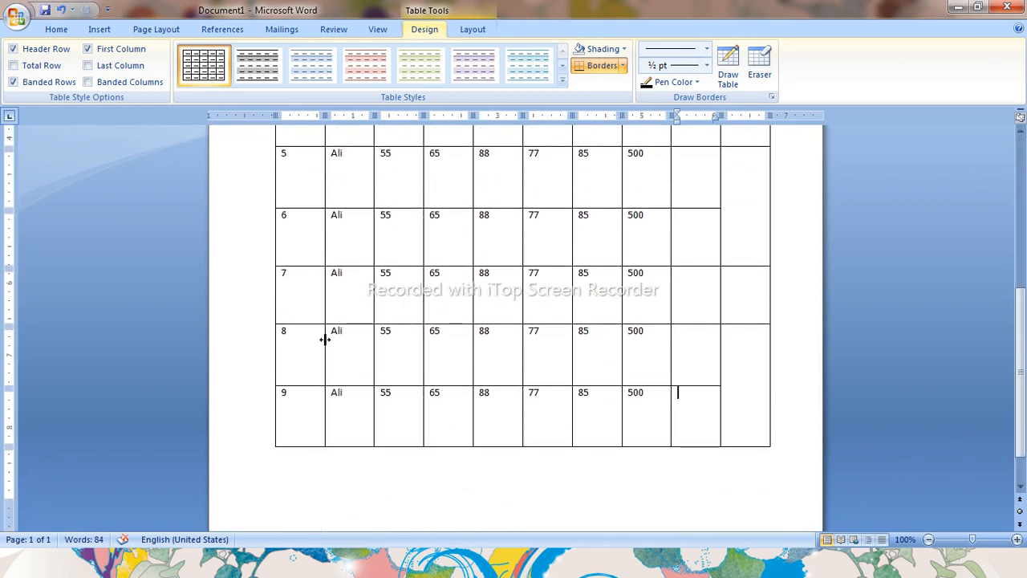
pyautogui.scroll(3, 325, 339)
pyautogui.scroll(-1, 325, 339)
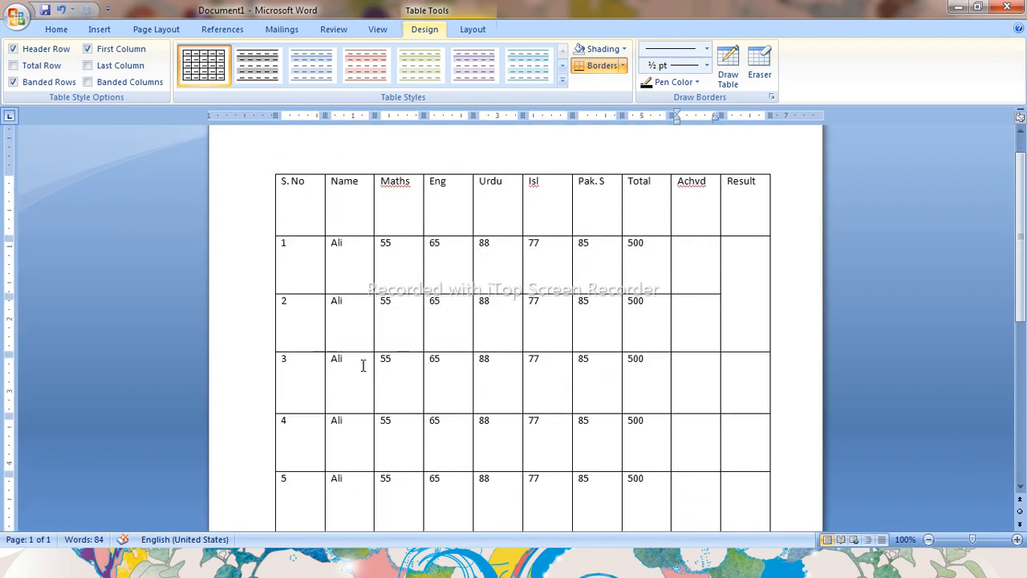
pyautogui.moveTo(294, 196); pyautogui.dragTo(724, 217)
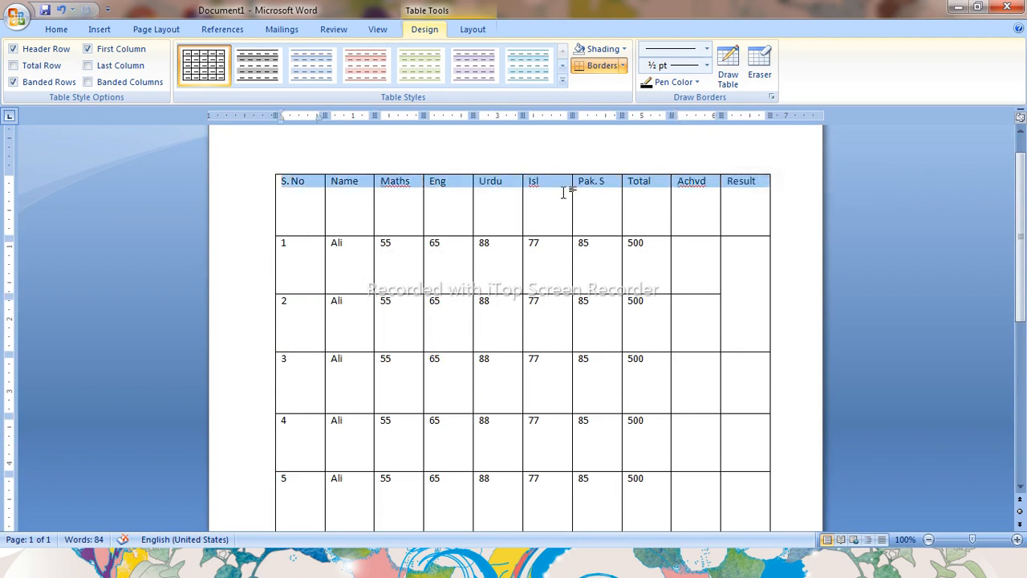
pyautogui.rightClick(532, 188)
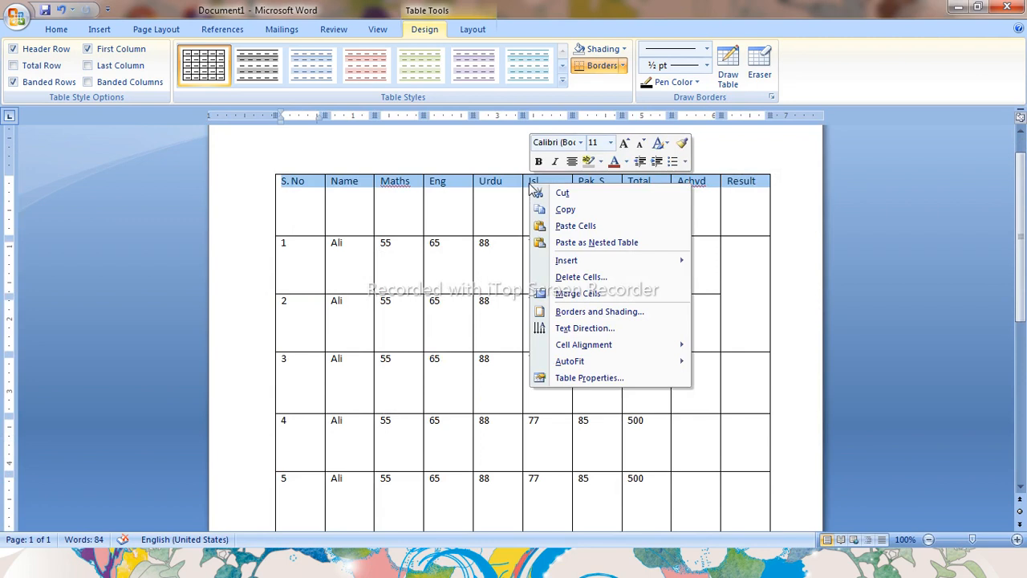
pyautogui.moveTo(582, 349)
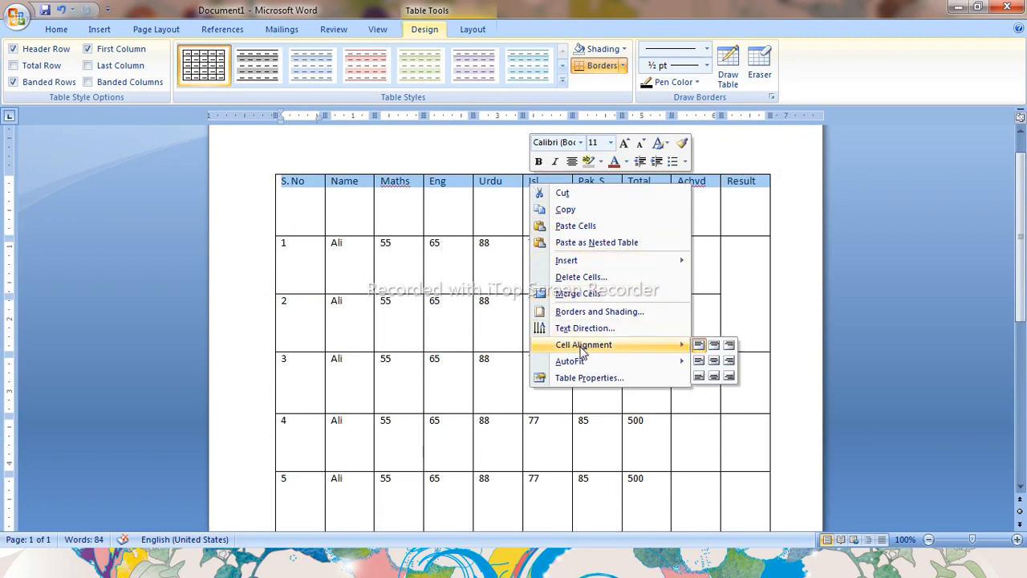
pyautogui.click(714, 363)
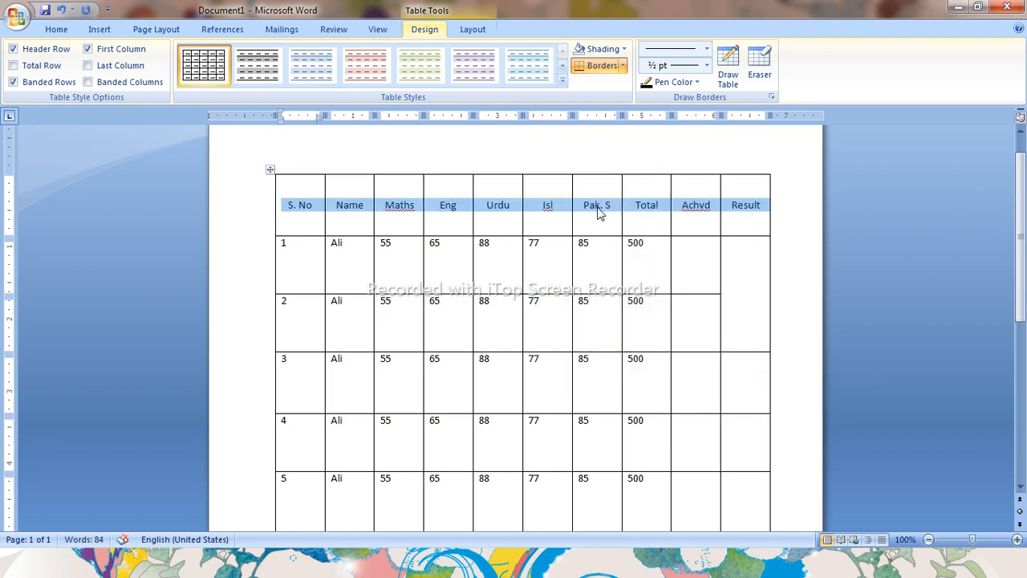
pyautogui.click(345, 223)
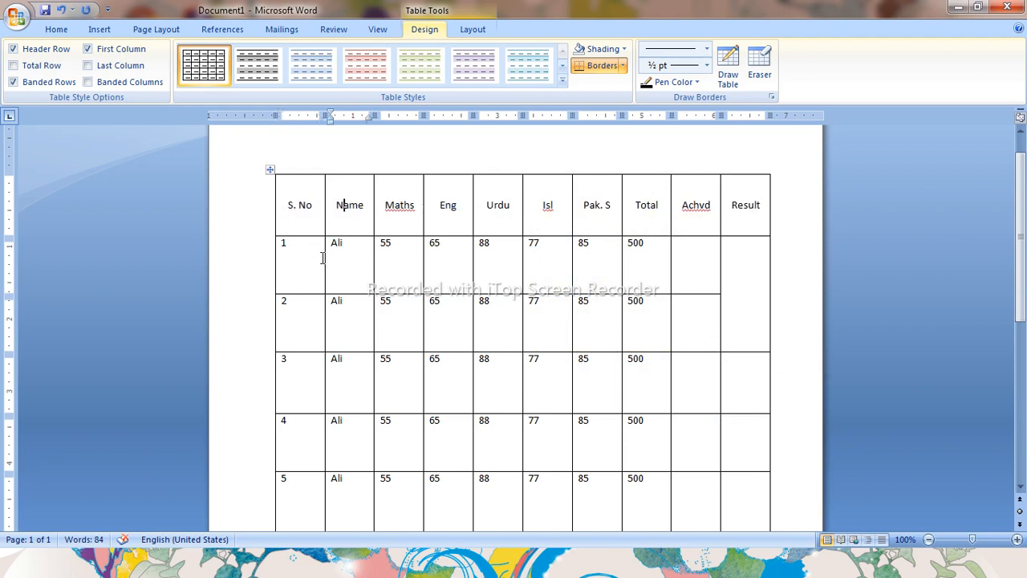
# Try to narrow the table's first column at a smaller zoom, and undo the change
pyautogui.keyDown('ctrl'); pyautogui.scroll(-3, 323, 258); pyautogui.keyUp('ctrl')
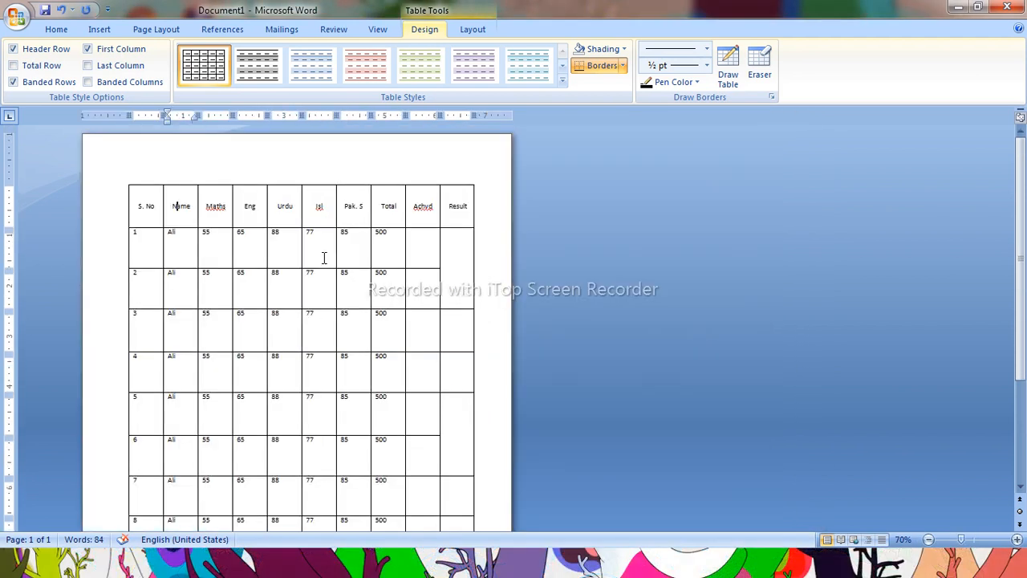
pyautogui.keyDown('ctrl'); pyautogui.scroll(-1, 324, 258); pyautogui.keyUp('ctrl')
pyautogui.keyDown('ctrl'); pyautogui.scroll(-1, 322, 266); pyautogui.keyUp('ctrl')
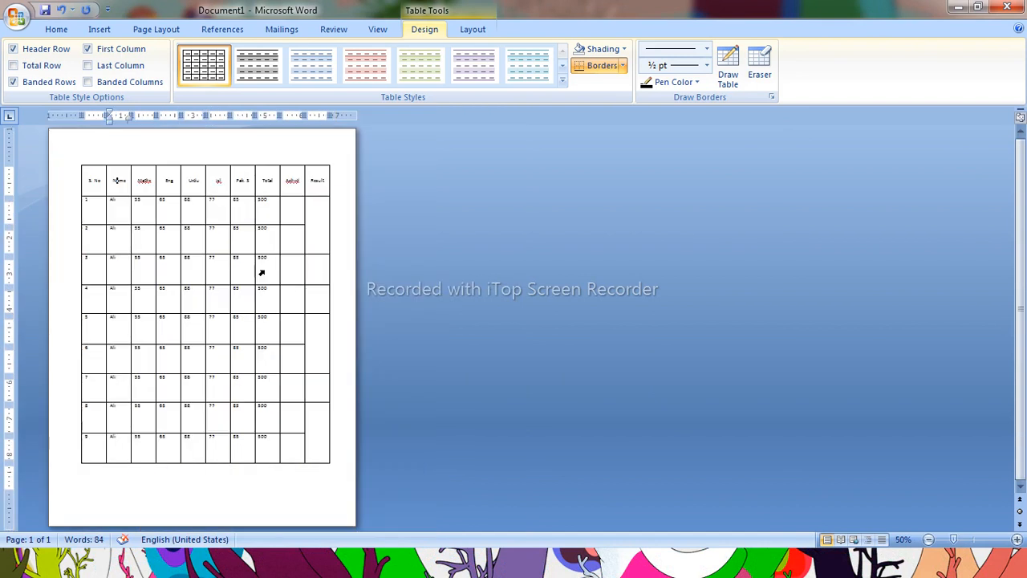
pyautogui.moveTo(81, 232); pyautogui.dragTo(100, 233)
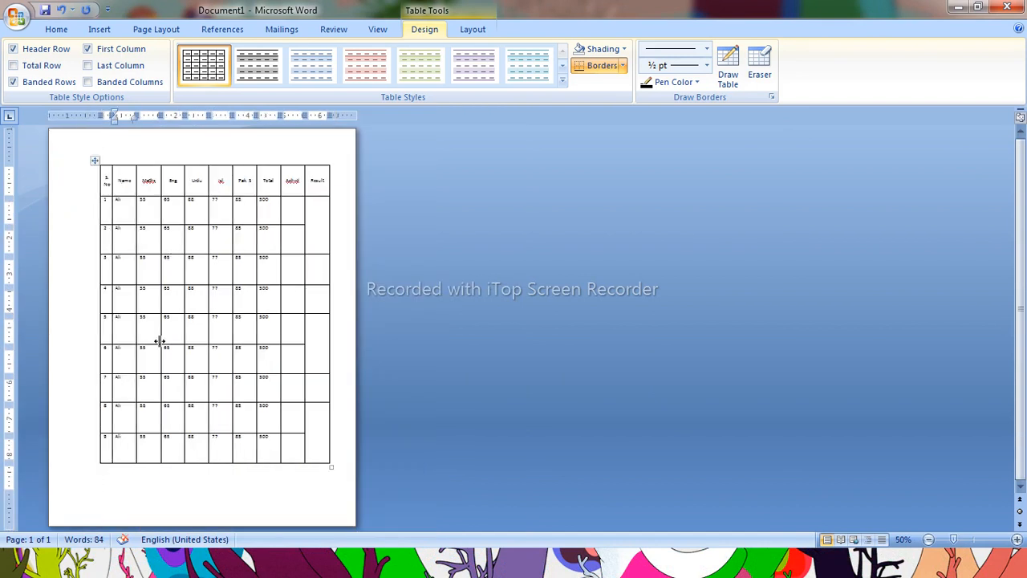
pyautogui.hotkey('ctrl', 'z')
# Center the text of all data rows horizontally and vertically in their cells
pyautogui.moveTo(93, 220); pyautogui.dragTo(292, 446)
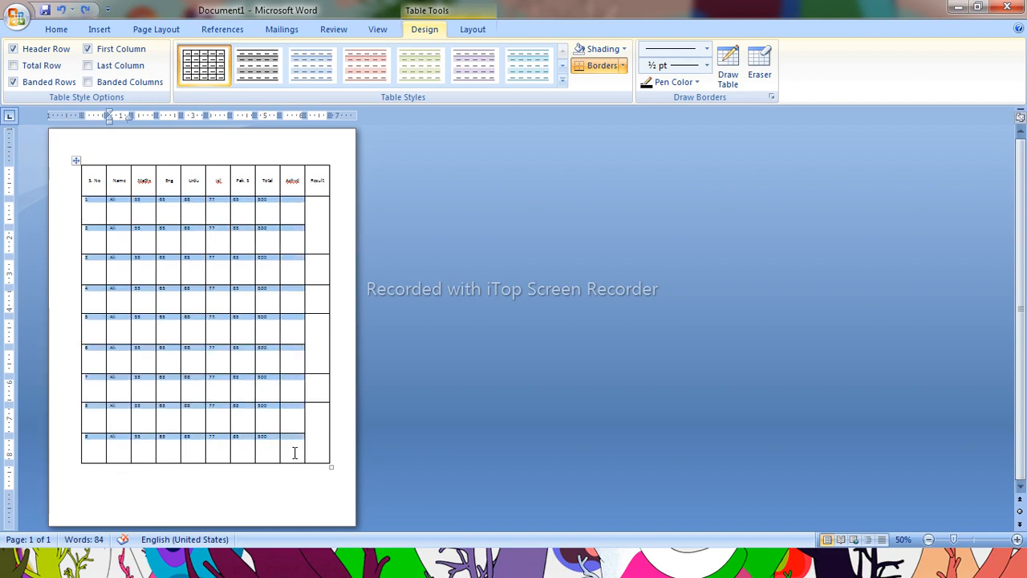
pyautogui.rightClick(211, 321)
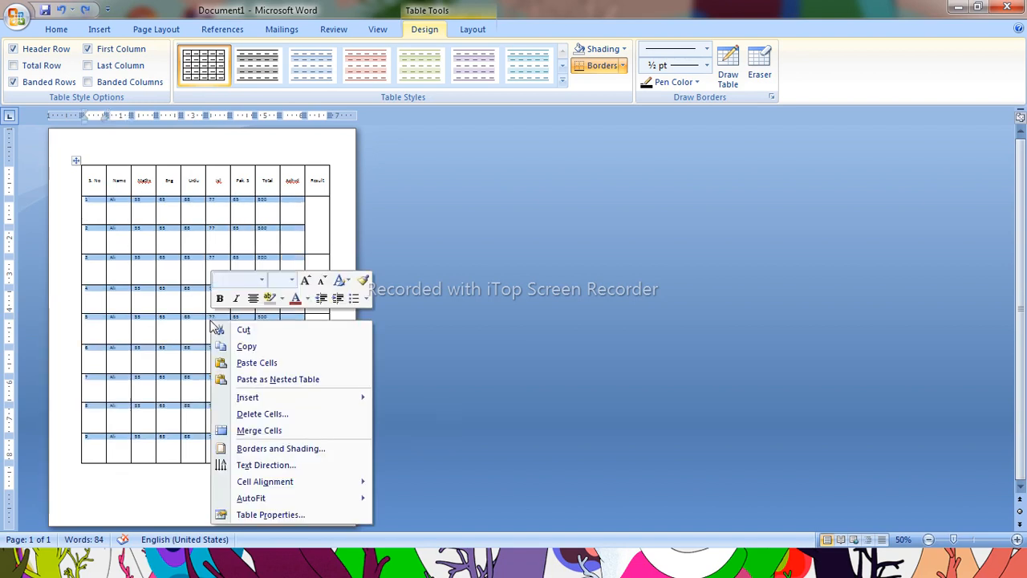
pyautogui.moveTo(284, 481)
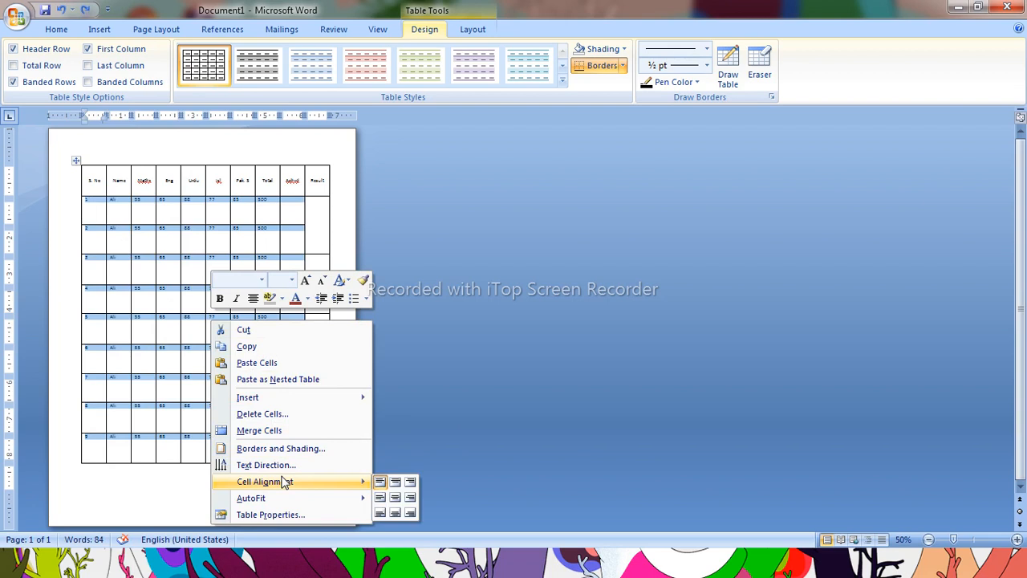
pyautogui.click(395, 500)
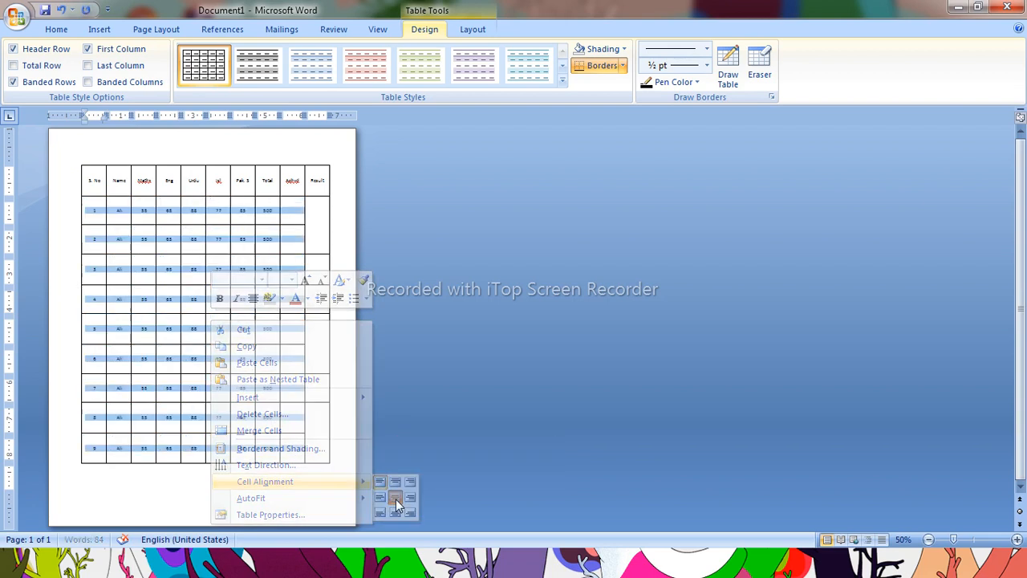
pyautogui.click(201, 307)
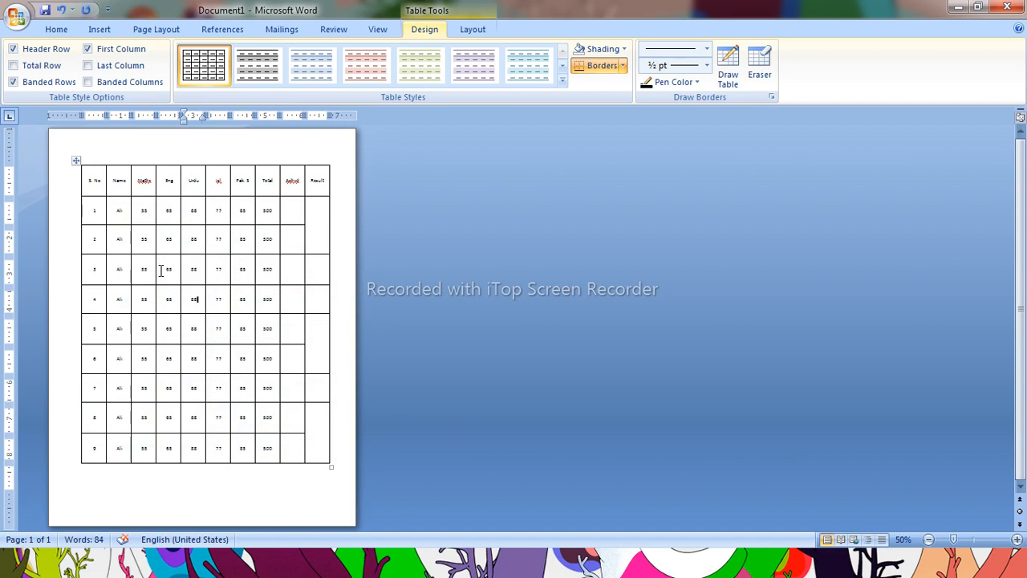
# Select the header row and make its text bold
pyautogui.scroll(4, 163, 271)
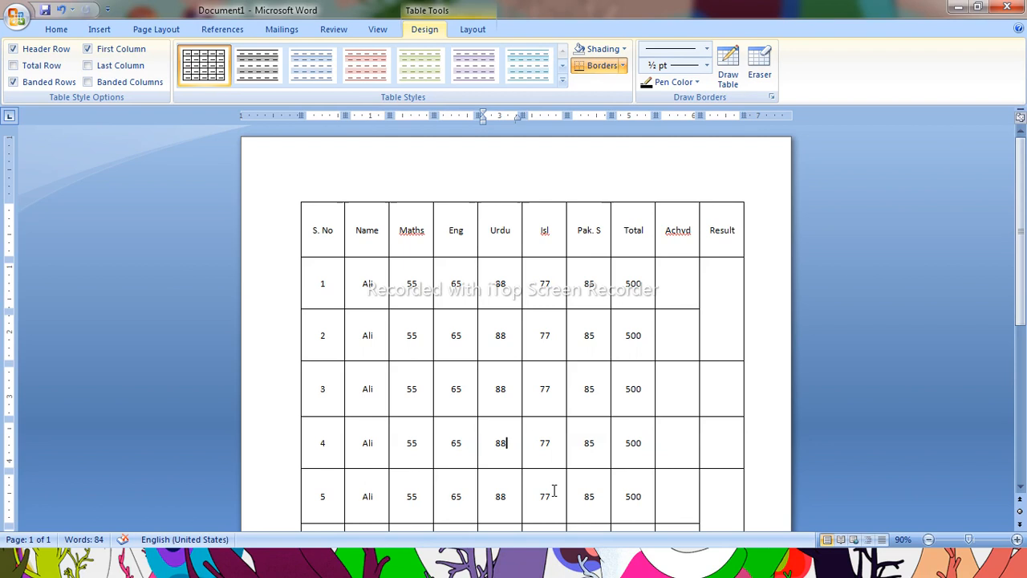
pyautogui.scroll(-3, 629, 329)
pyautogui.scroll(3, 629, 329)
pyautogui.moveTo(307, 233); pyautogui.dragTo(698, 252)
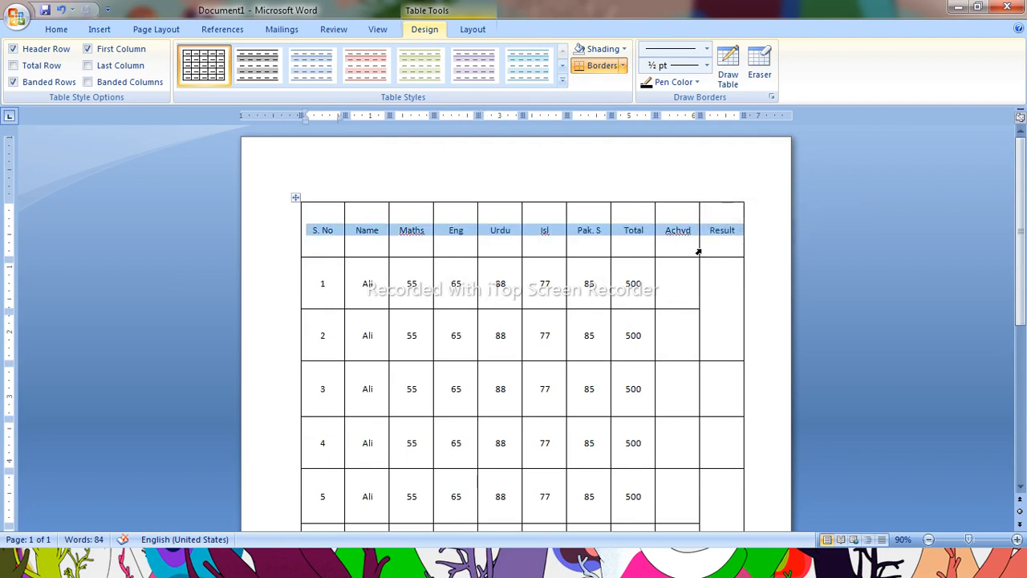
pyautogui.hotkey('ctrl', 'b')
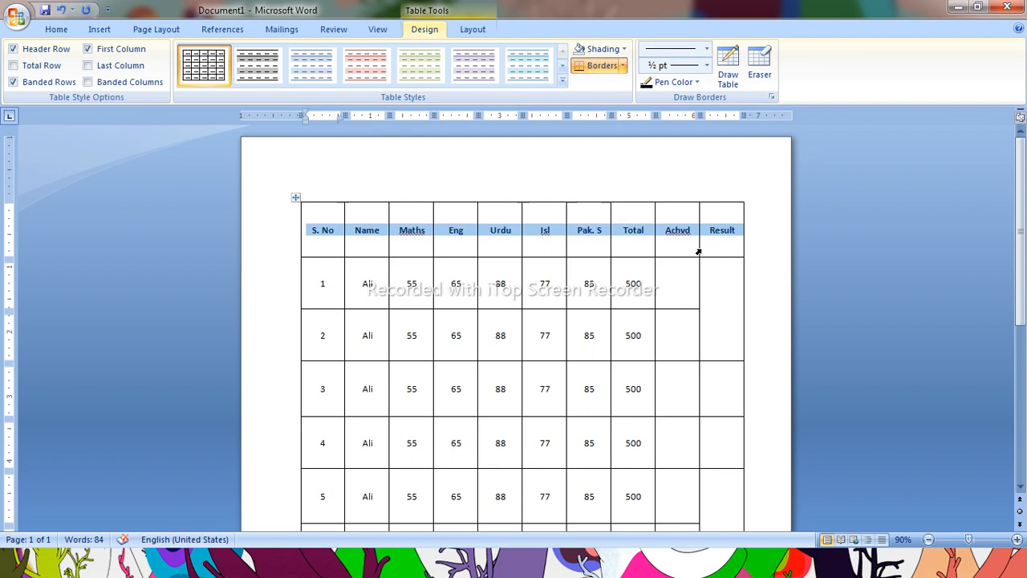
# Adjust the header row's font size up and down, leaving it slightly larger
pyautogui.hotkey('ctrl', ']')
pyautogui.hotkey('ctrl', ']')
pyautogui.hotkey('ctrl', ']')
pyautogui.hotkey('ctrl', ']')
pyautogui.hotkey('ctrl', ']')
pyautogui.hotkey('ctrl', ']')
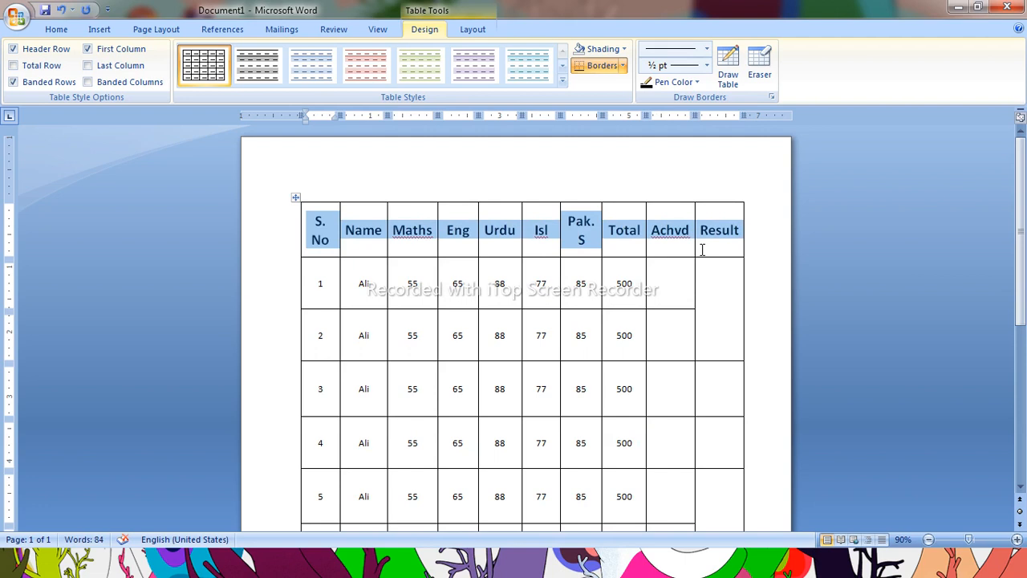
pyautogui.hotkey('ctrl', '[')
pyautogui.hotkey('ctrl', '[')
pyautogui.hotkey('ctrl', '[')
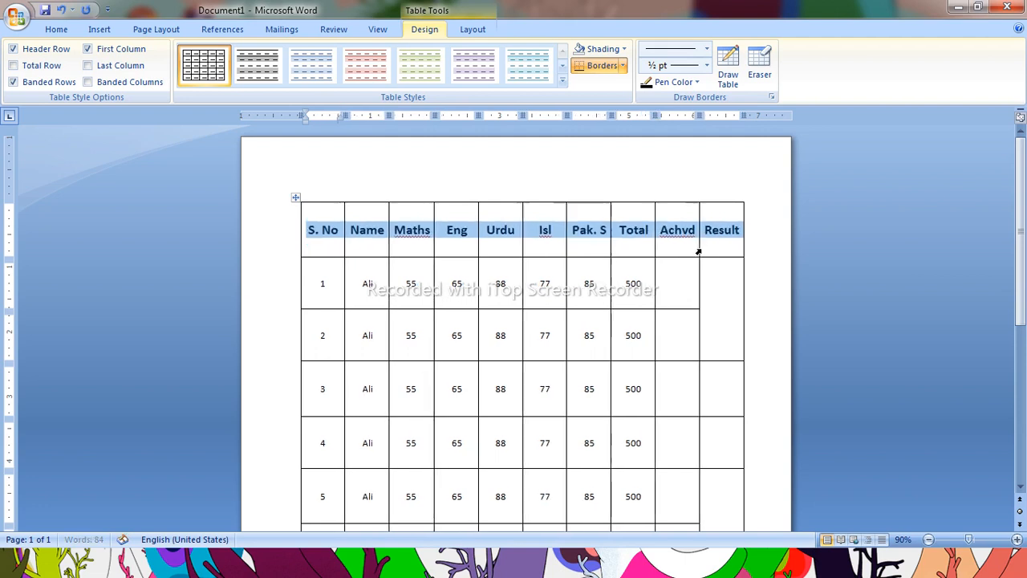
pyautogui.hotkey('ctrl', '[')
pyautogui.hotkey('ctrl', '[')
pyautogui.hotkey('ctrl', '[')
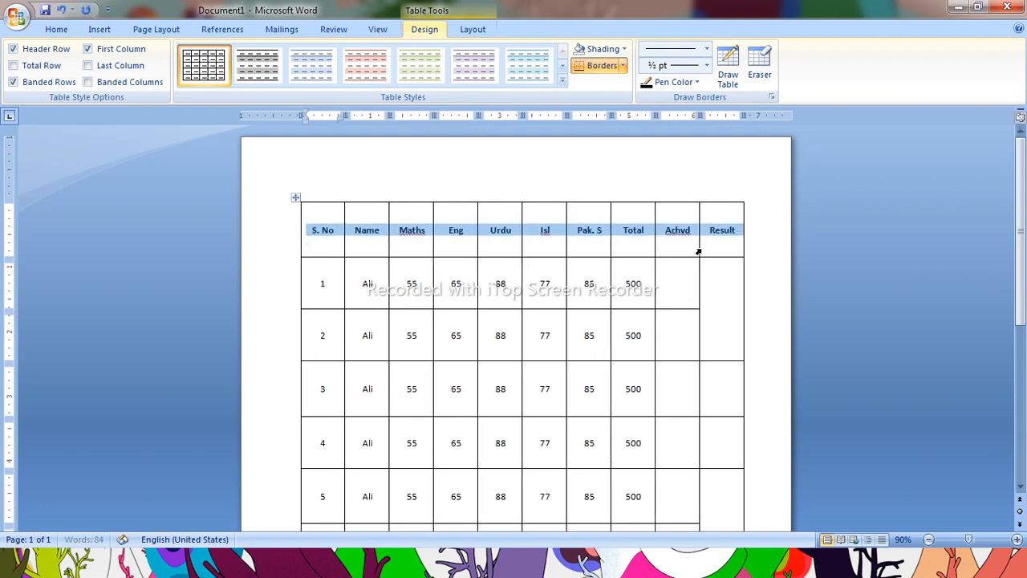
pyautogui.hotkey('ctrl', ']')
pyautogui.hotkey('ctrl', ']')
pyautogui.hotkey('ctrl', ']')
pyautogui.hotkey('ctrl', ']')
pyautogui.hotkey('ctrl', ']')
pyautogui.hotkey('ctrl', ']')
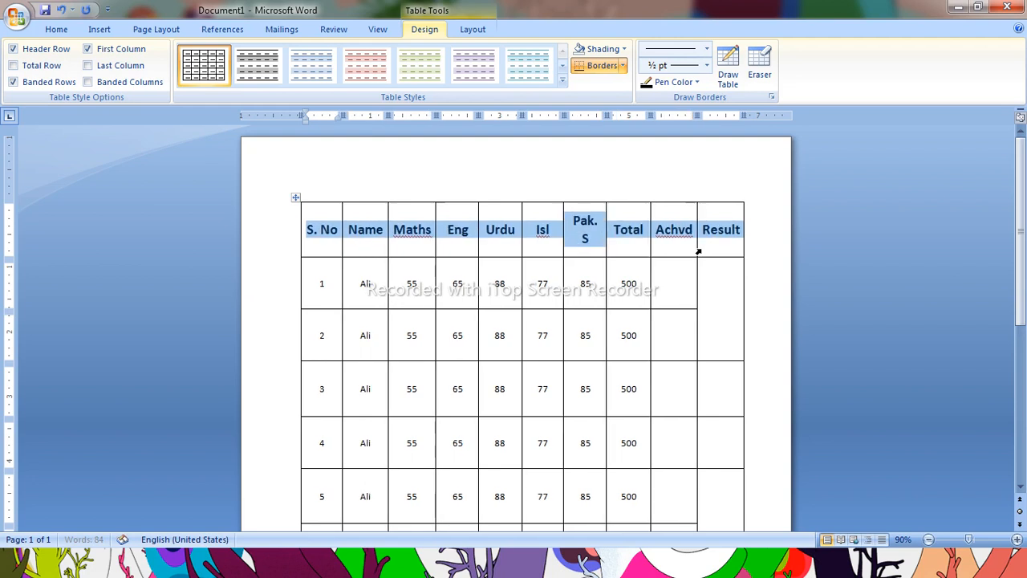
pyautogui.hotkey('ctrl', '[')
pyautogui.hotkey('ctrl', '[')
pyautogui.hotkey('ctrl', '[')
pyautogui.hotkey('ctrl', '[')
pyautogui.hotkey('ctrl', '[')
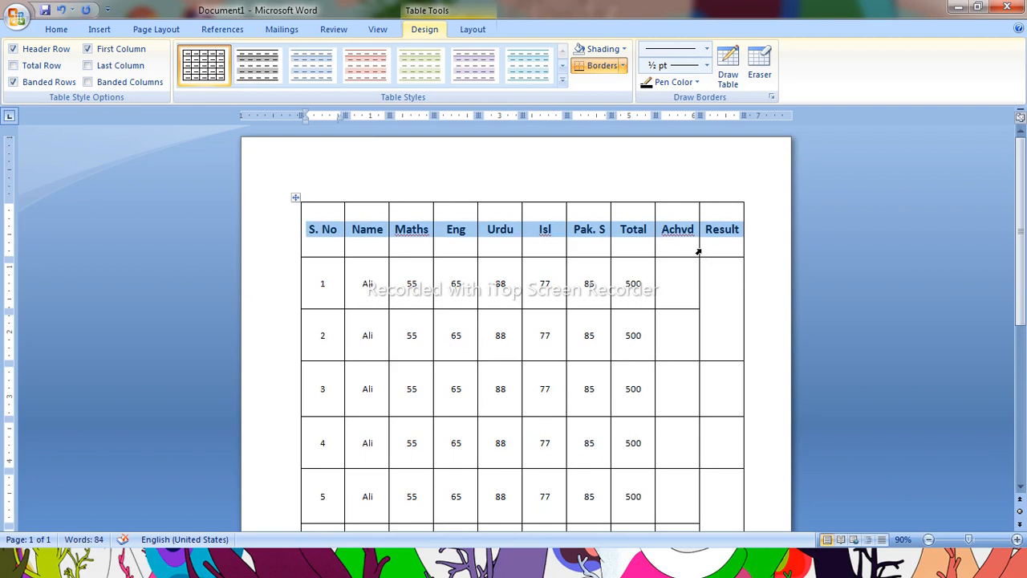
# Toggle italic and underline on the header row, then remove them and the bold formatting
pyautogui.hotkey('ctrl', 'i')
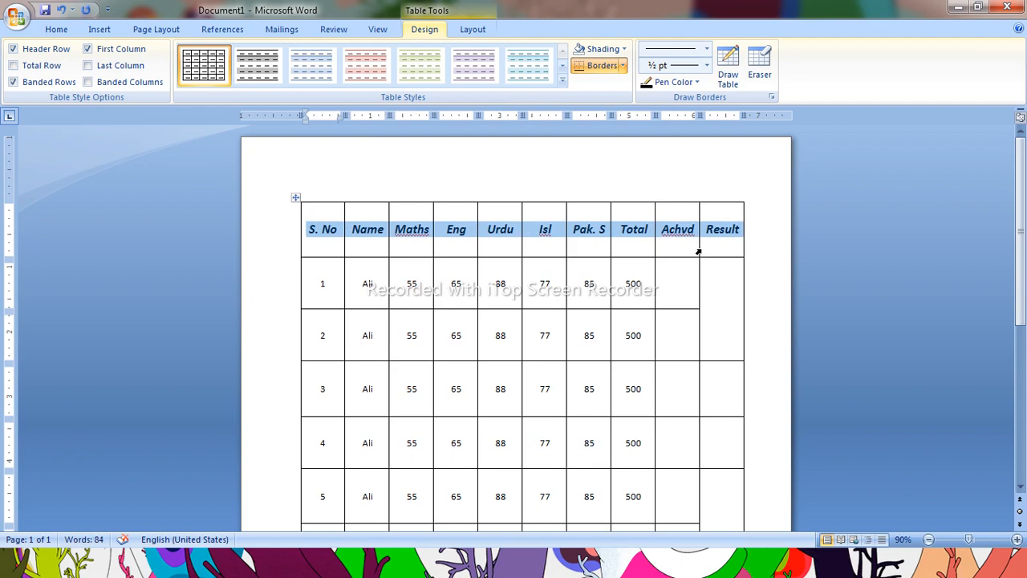
pyautogui.hotkey('ctrl', 'u')
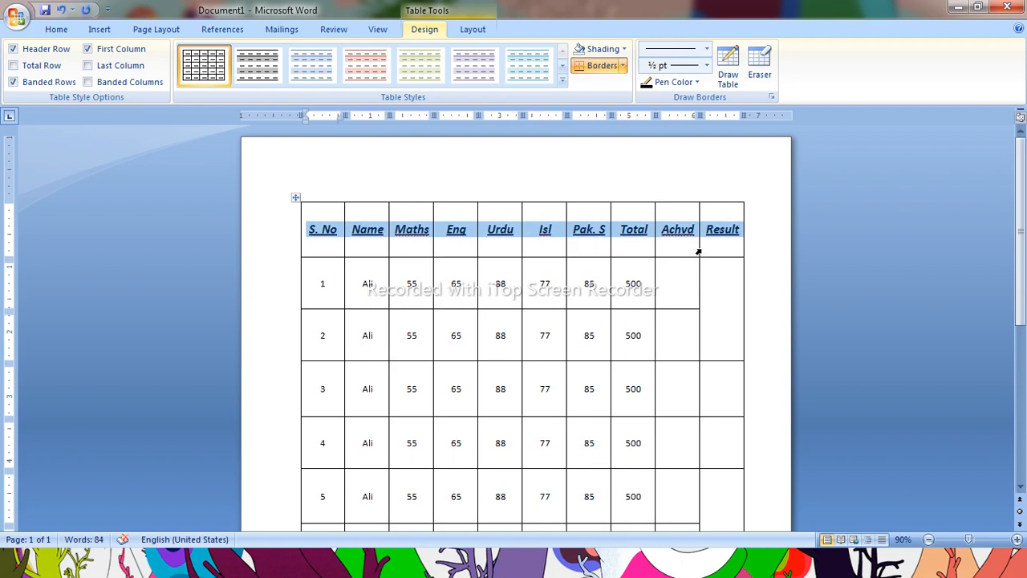
pyautogui.hotkey('ctrl', 'u')
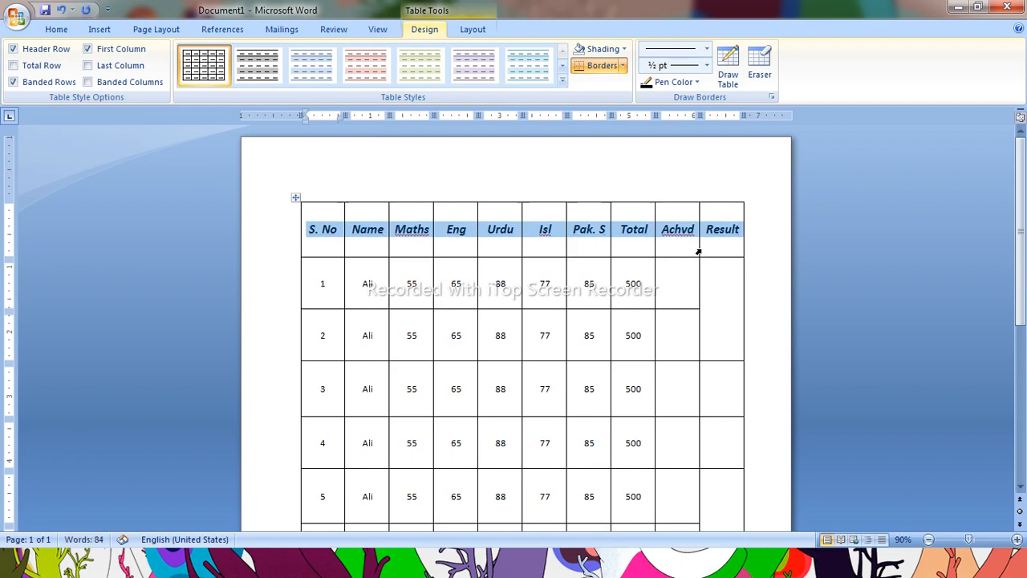
pyautogui.hotkey('ctrl', 'i')
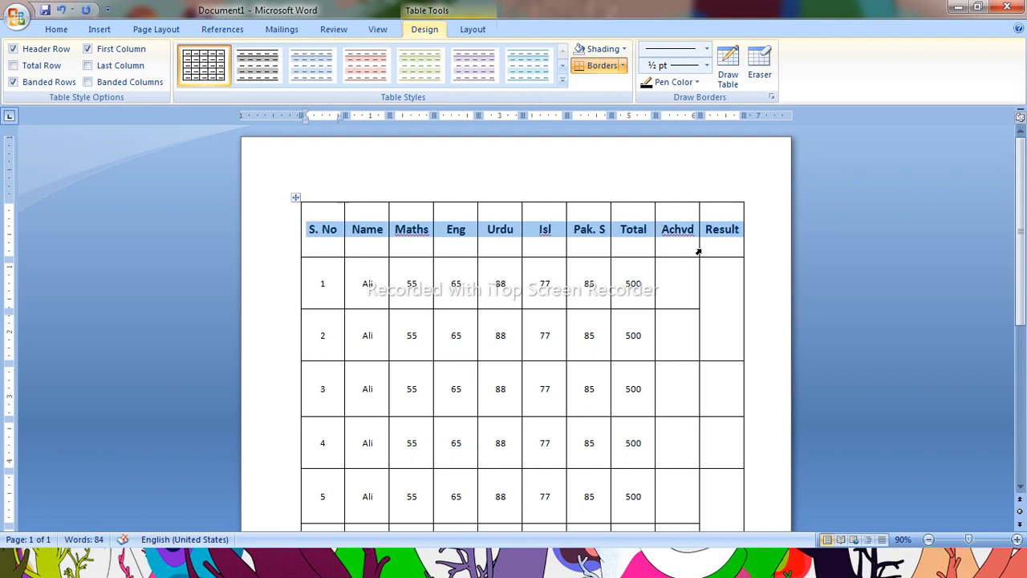
pyautogui.hotkey('ctrl', 'b')
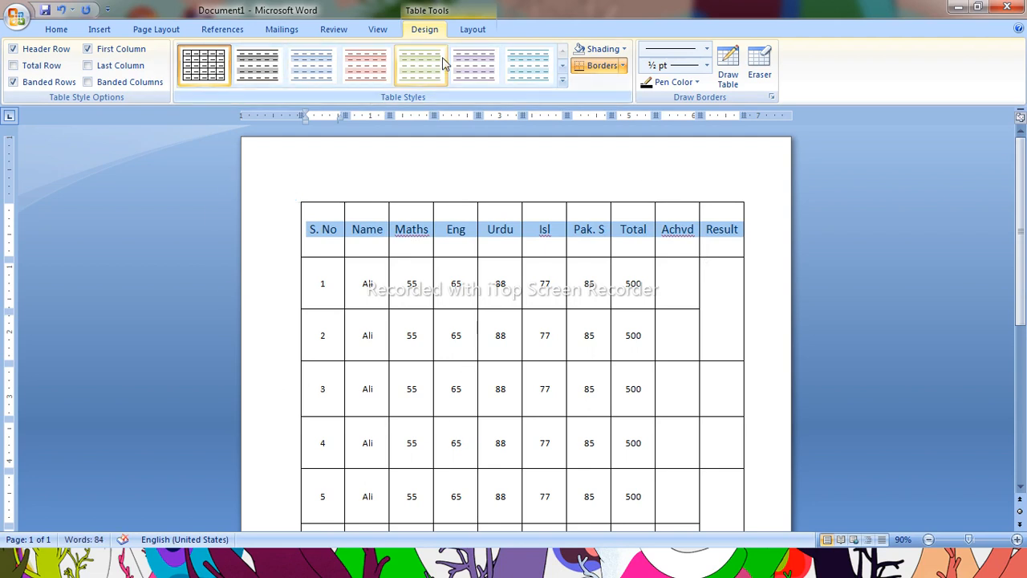
# Apply the second table style in the gallery to the table
pyautogui.click(441, 231)
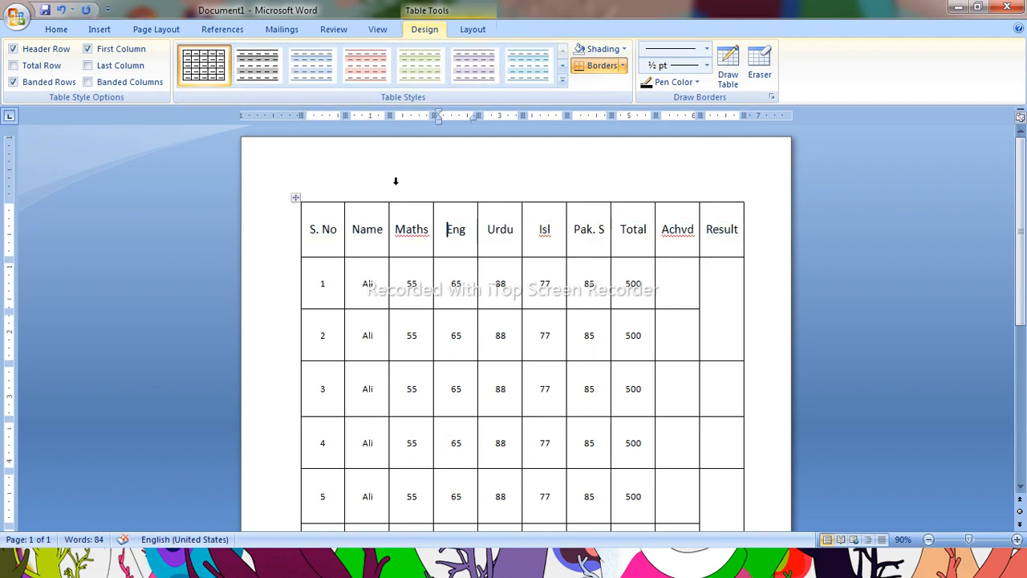
pyautogui.click(261, 64)
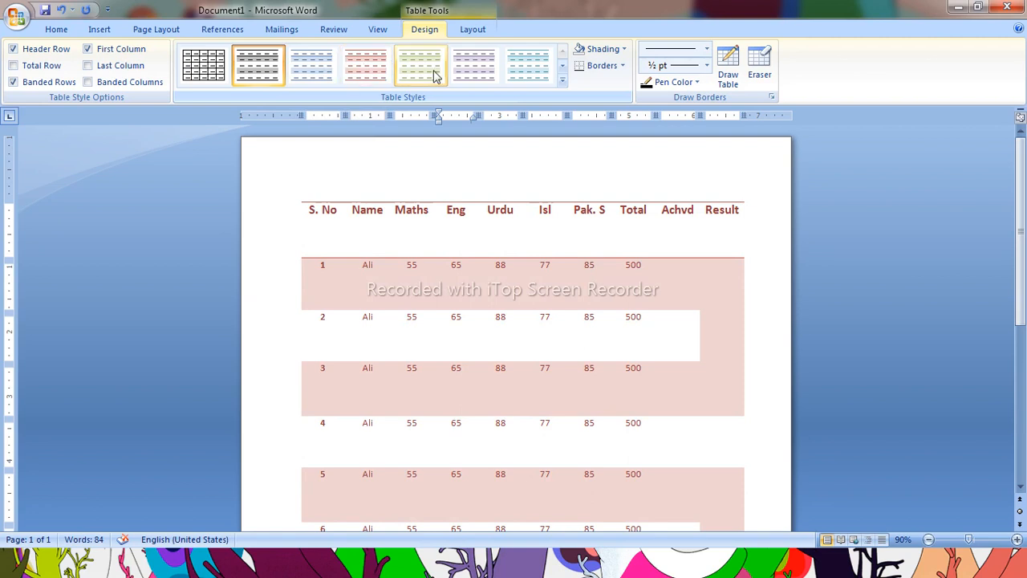
# Browse the full table style gallery and close it
pyautogui.click(562, 80)
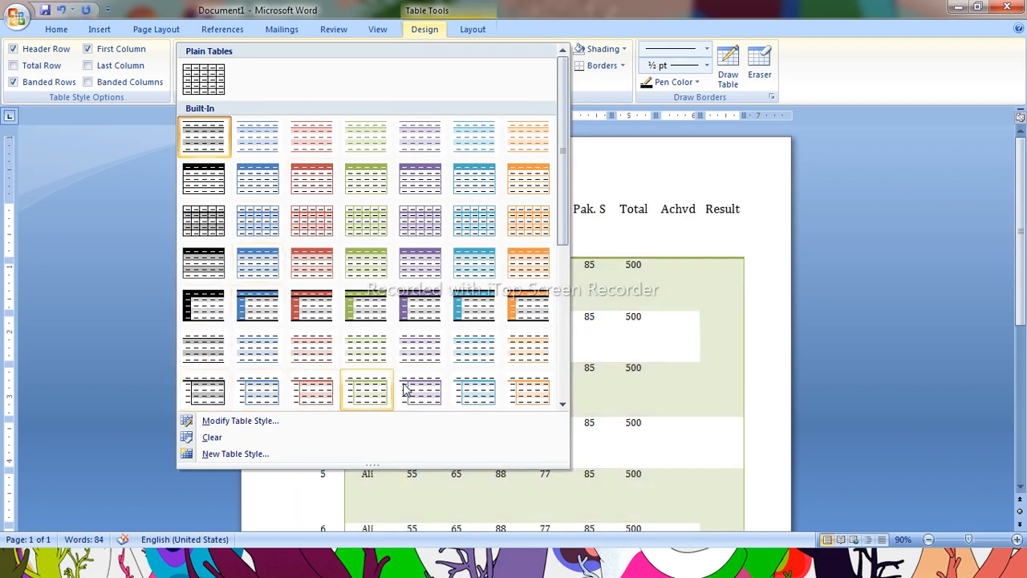
pyautogui.click(563, 405)
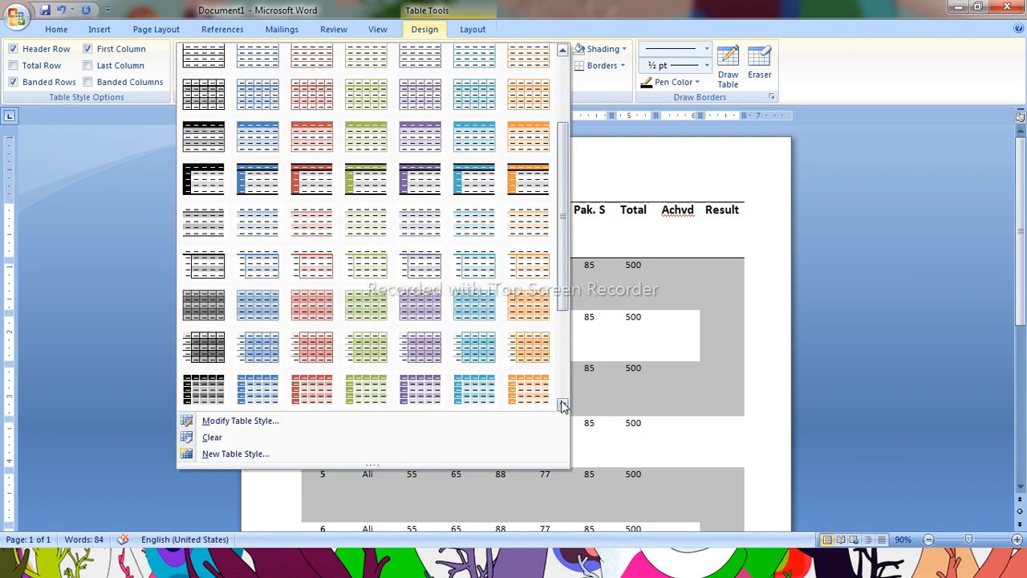
pyautogui.click(563, 405)
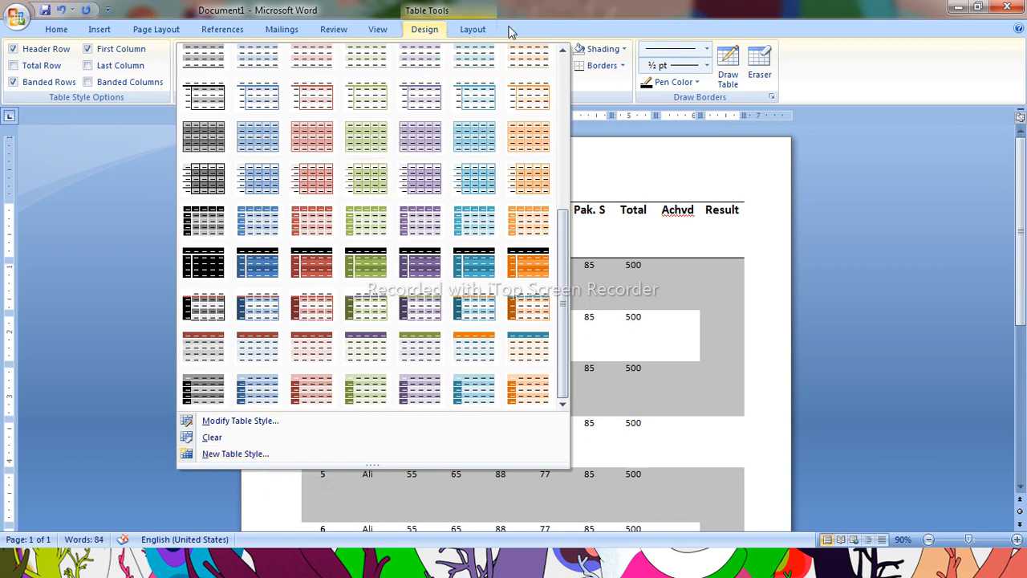
pyautogui.click(560, 33)
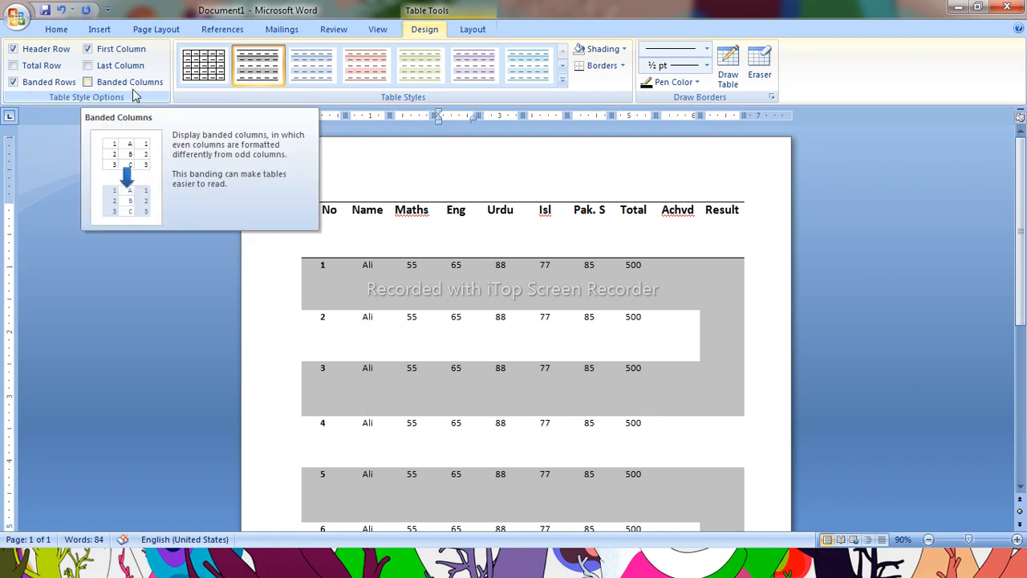
# Apply all borders to the Eng header cell
pyautogui.click(706, 49)
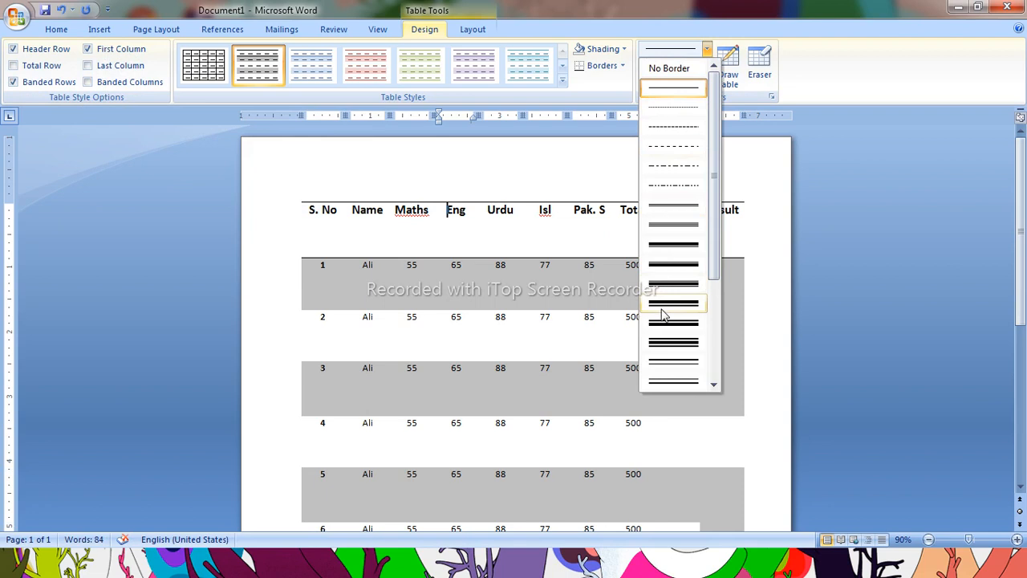
pyautogui.click(623, 49)
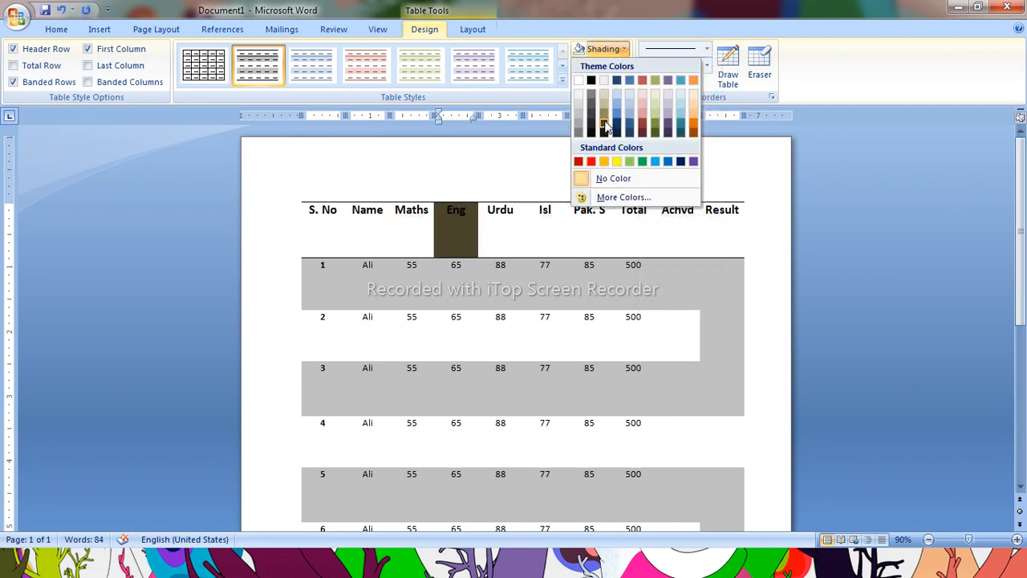
pyautogui.click(733, 187)
pyautogui.click(624, 67)
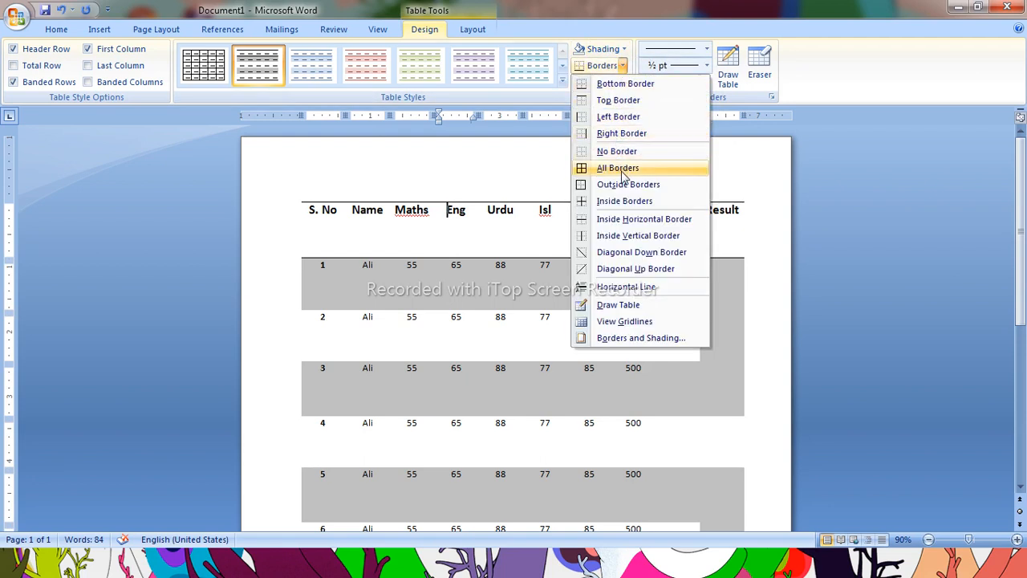
pyautogui.click(624, 171)
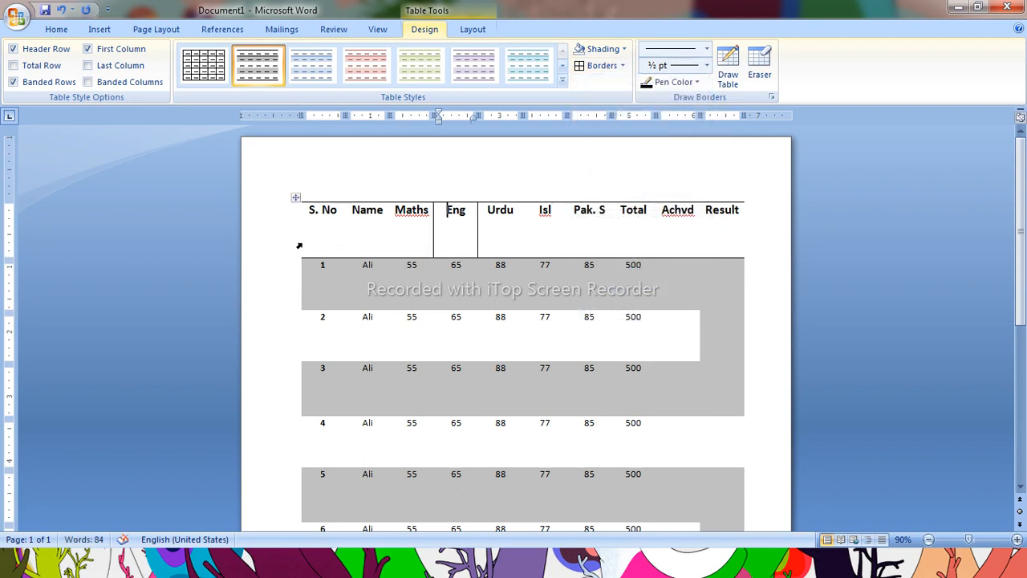
# Select the entire table and apply all borders to it
pyautogui.keyDown('ctrl'); pyautogui.scroll(-4, 299, 243); pyautogui.keyUp('ctrl')
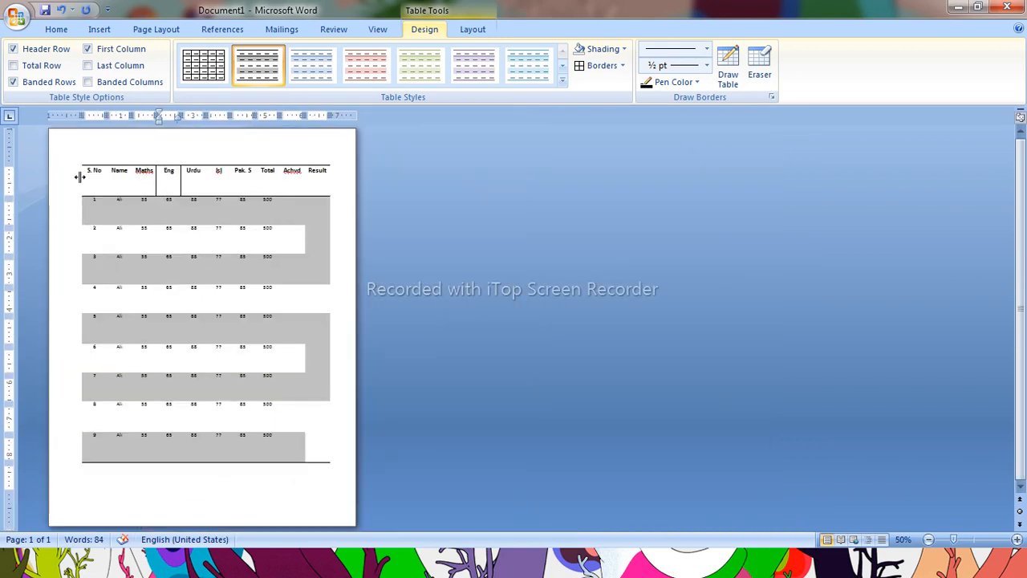
pyautogui.moveTo(82, 312)
pyautogui.mouseDown()
pyautogui.moveTo(60, 309)
pyautogui.moveTo(76, 310)
pyautogui.mouseUp()
pyautogui.moveTo(86, 180); pyautogui.dragTo(316, 468)
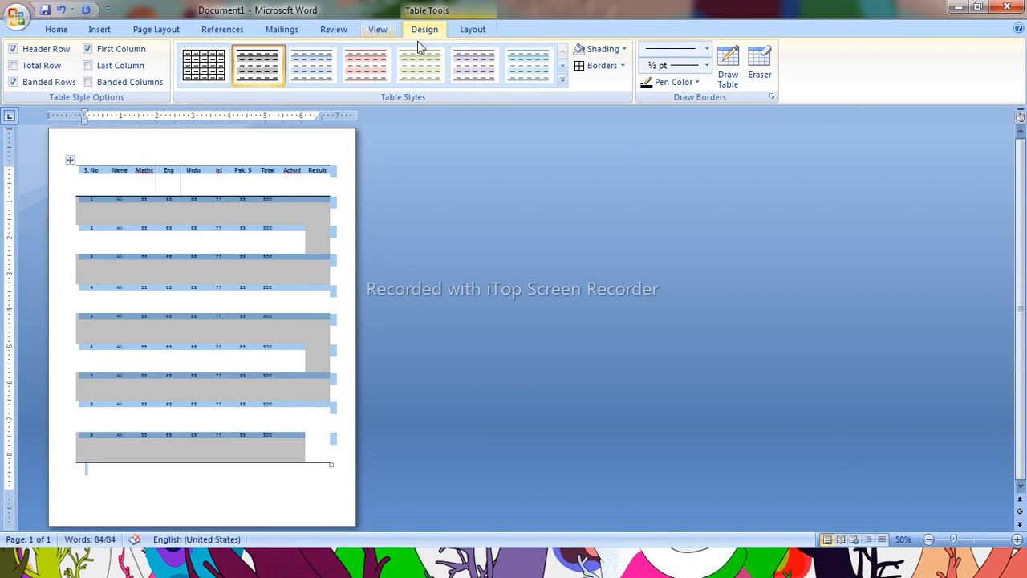
pyautogui.click(622, 65)
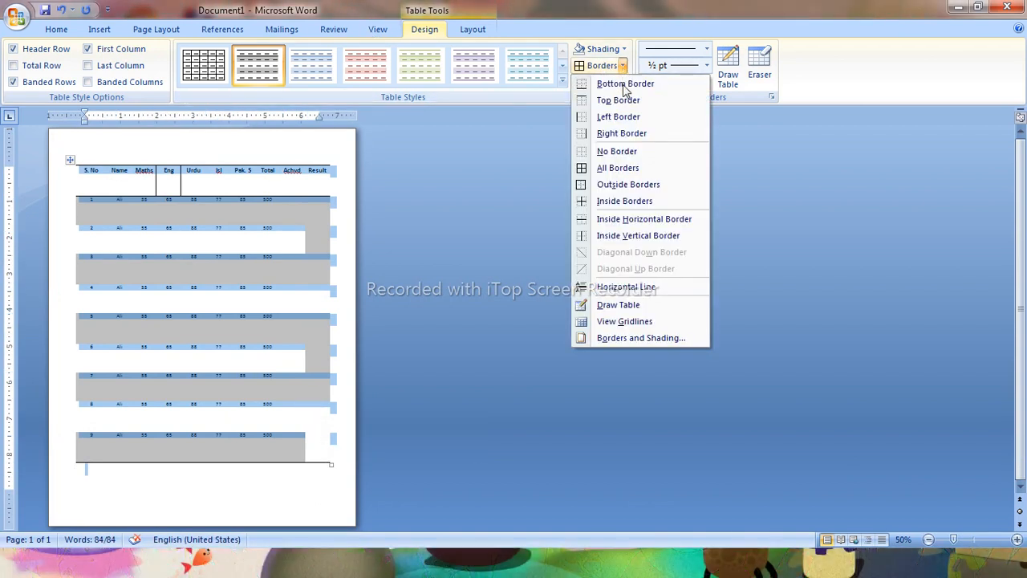
pyautogui.click(612, 170)
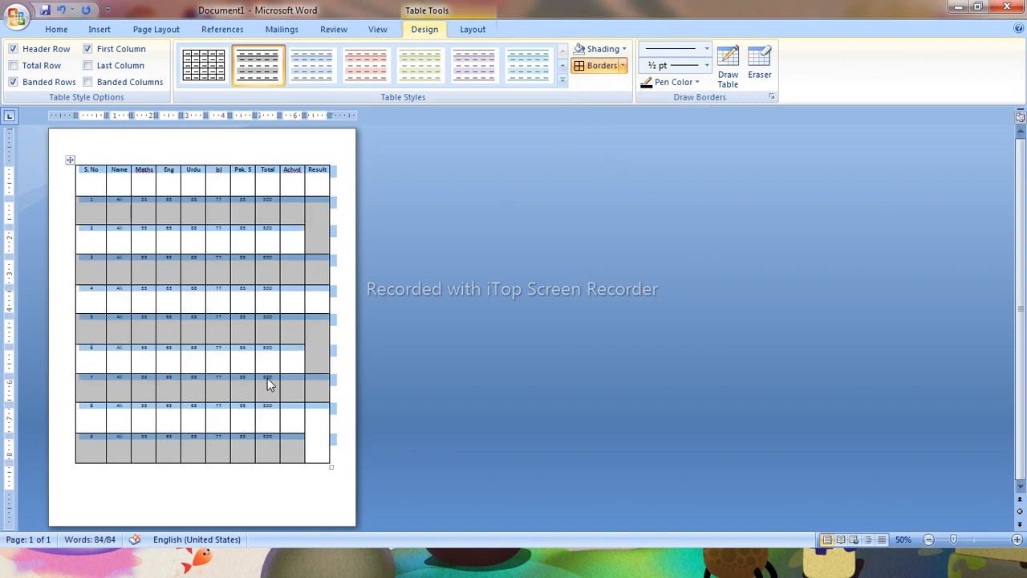
# With Draw Table, set a double 1½ pt line and draw it along the Isl/Pak. S column edge in rows 5 and 6
pyautogui.click(707, 51)
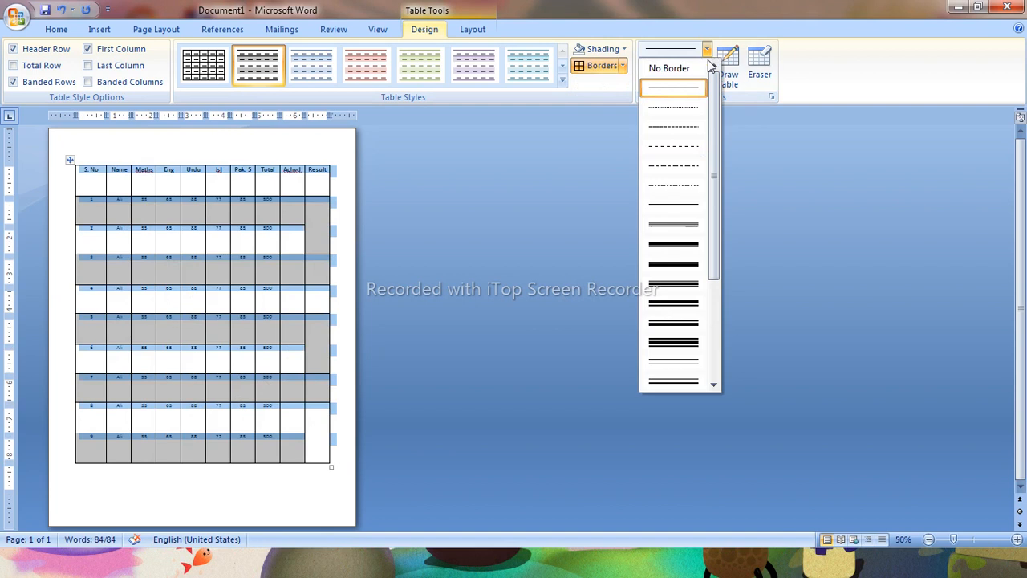
pyautogui.click(664, 227)
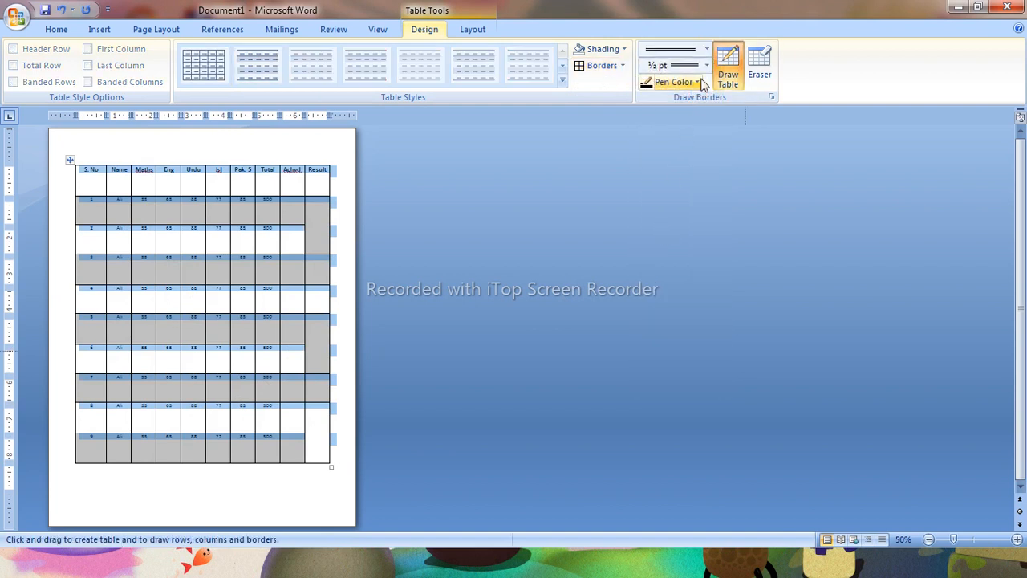
pyautogui.click(706, 65)
pyautogui.click(688, 146)
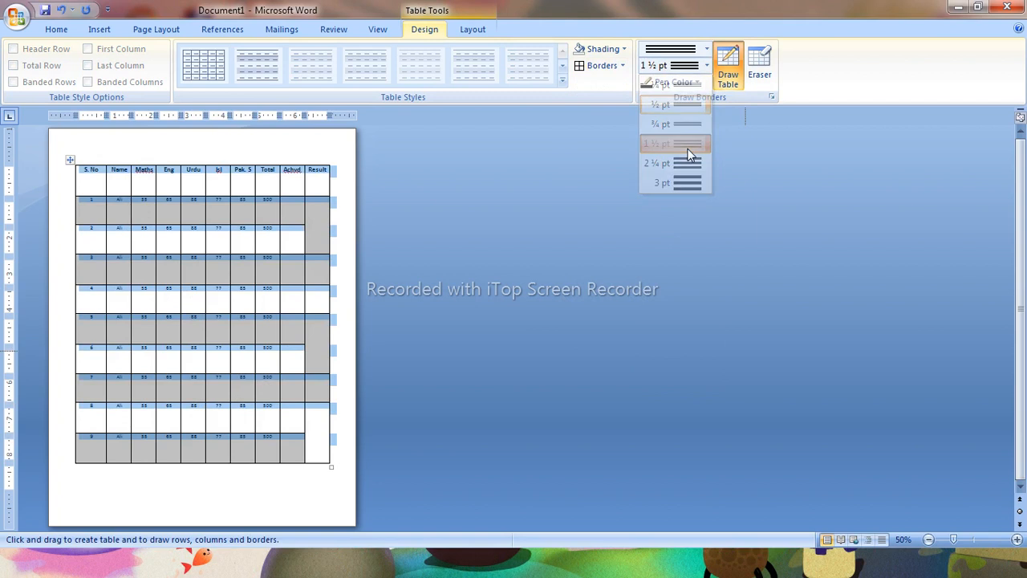
pyautogui.moveTo(232, 333); pyautogui.dragTo(232, 363)
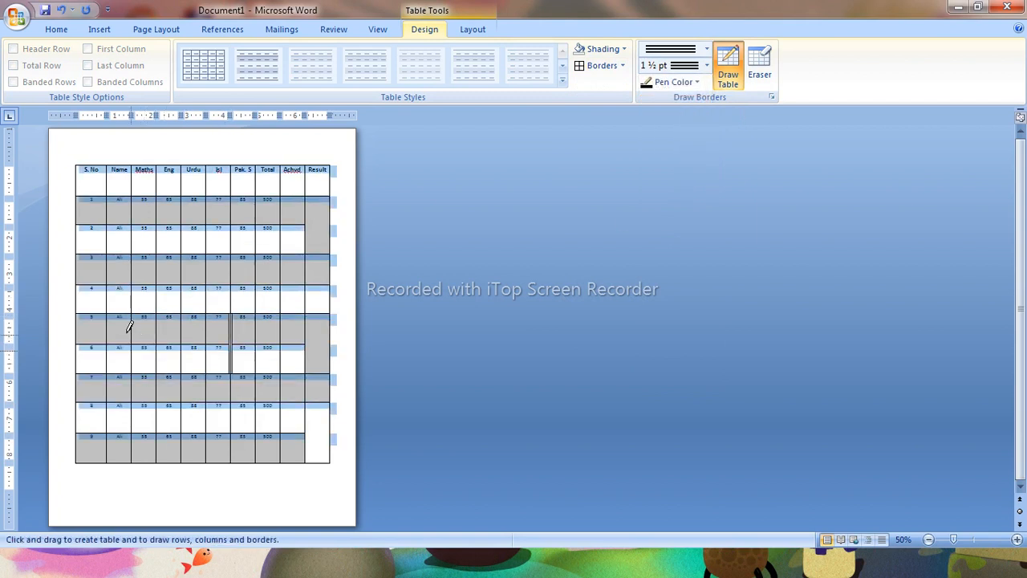
pyautogui.press('Escape')
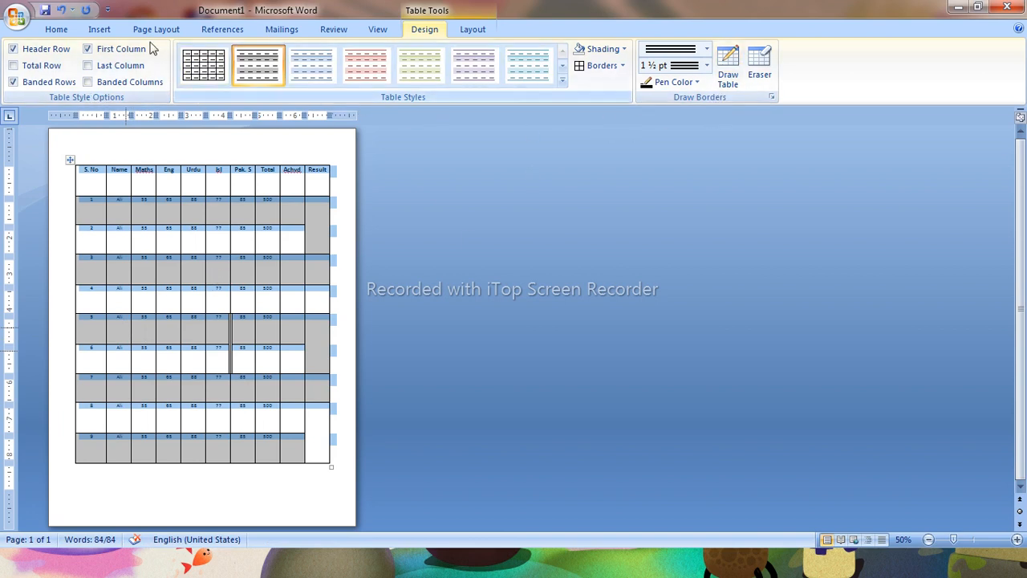
# Start Draw Table again and draw a horizontal line across the Name and Maths header cells
pyautogui.click(97, 30)
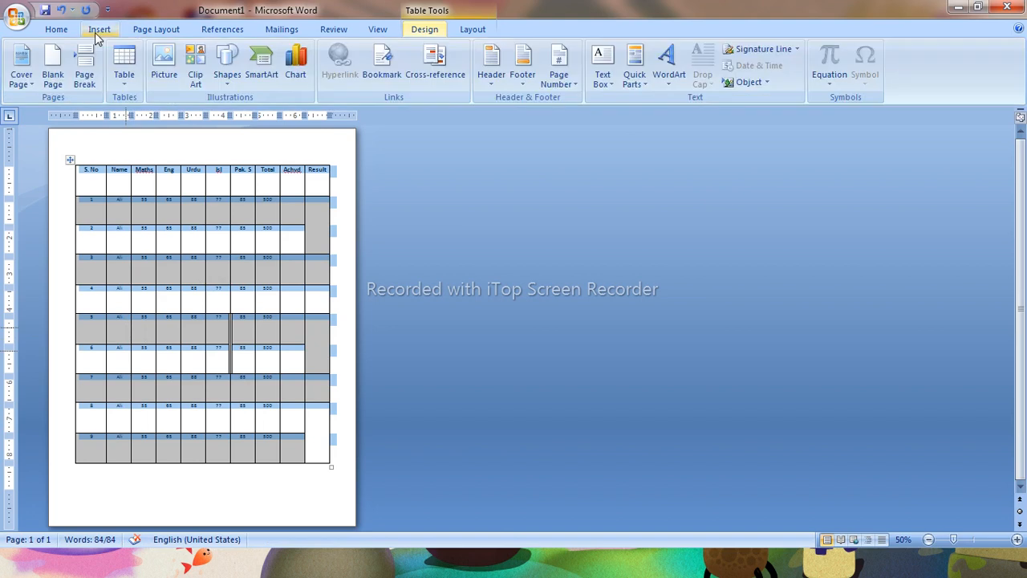
pyautogui.click(123, 72)
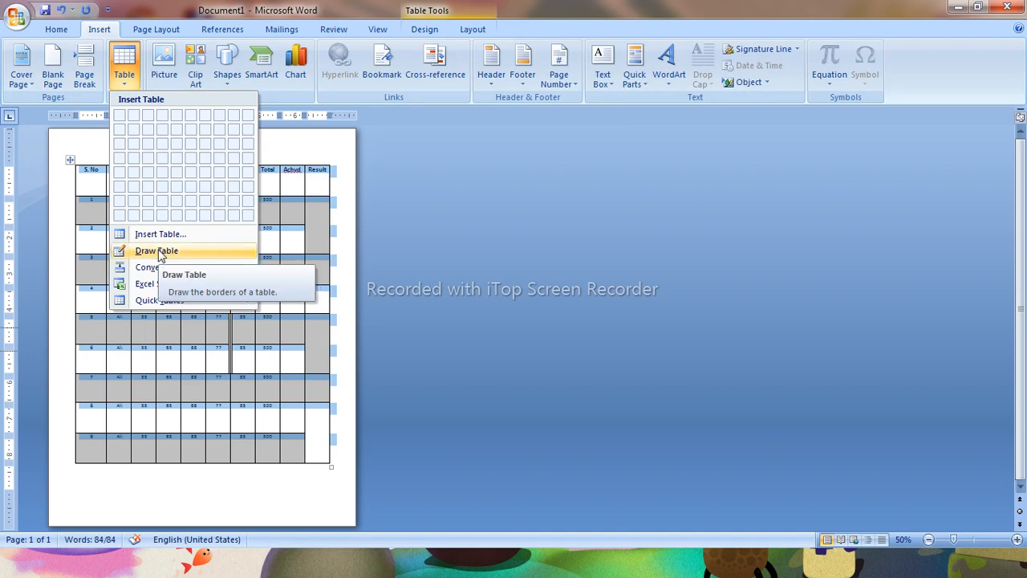
pyautogui.click(545, 230)
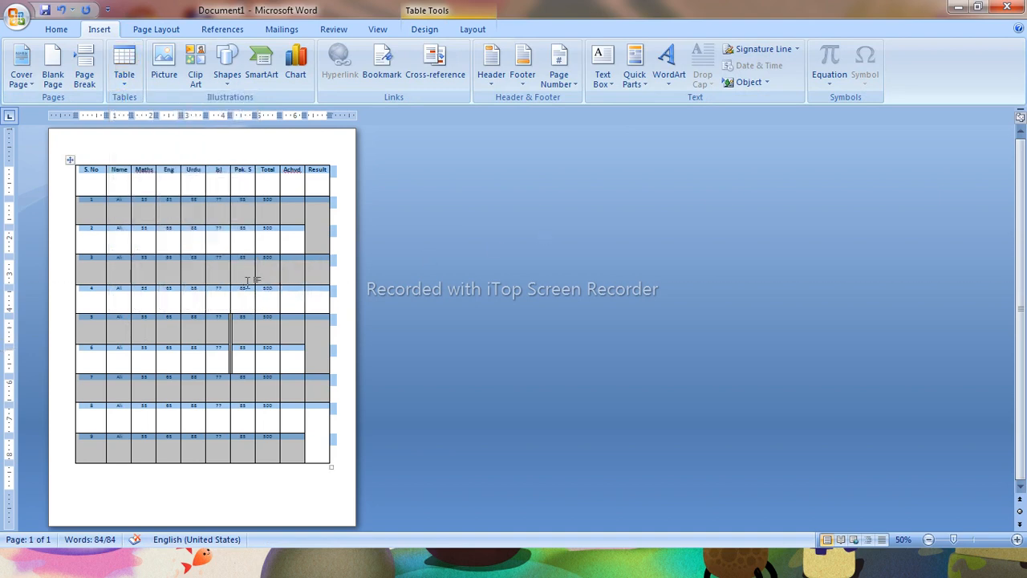
pyautogui.scroll(7, 249, 281)
pyautogui.scroll(3, 248, 281)
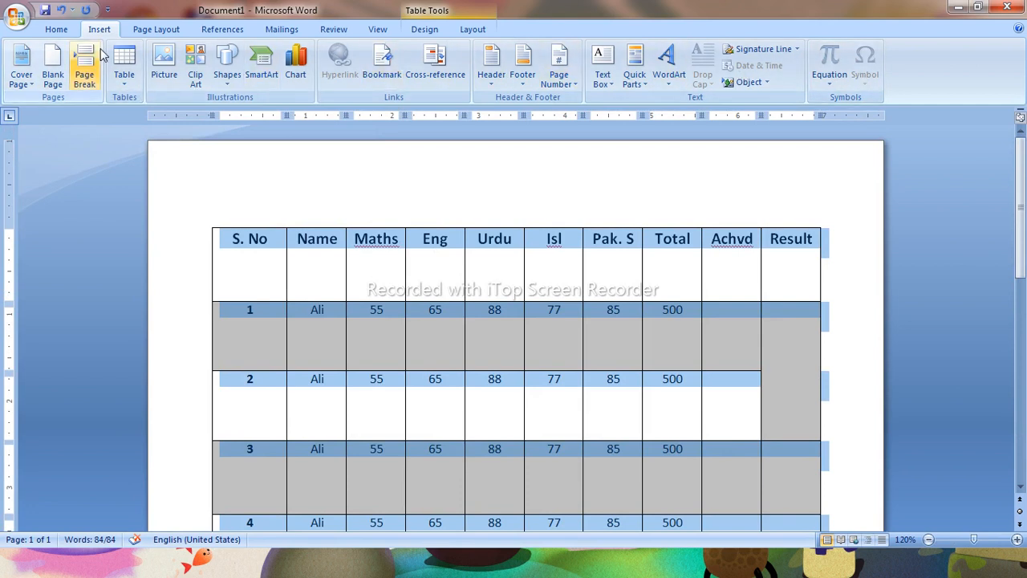
pyautogui.click(124, 64)
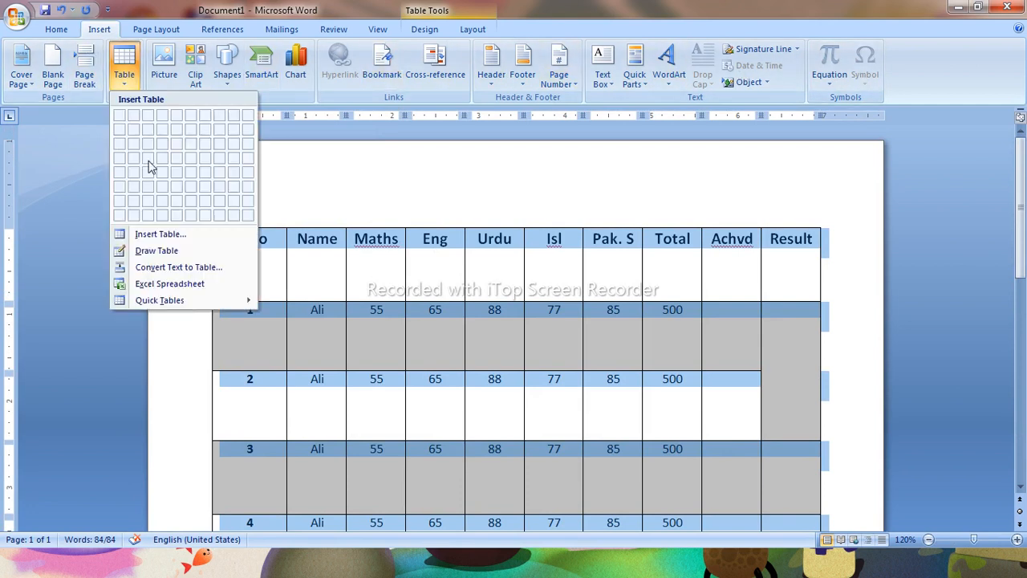
pyautogui.click(160, 252)
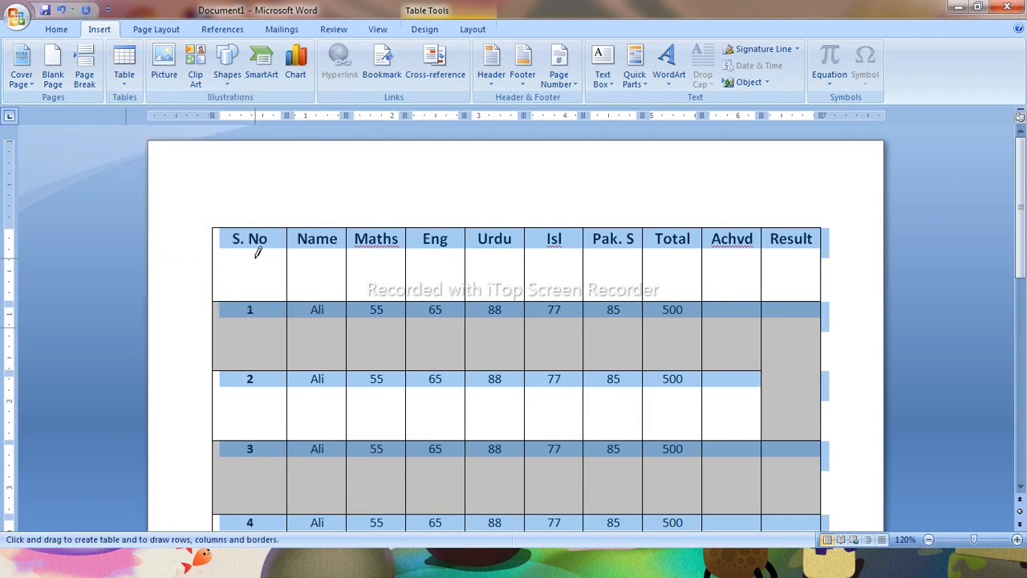
pyautogui.moveTo(292, 257); pyautogui.dragTo(417, 261)
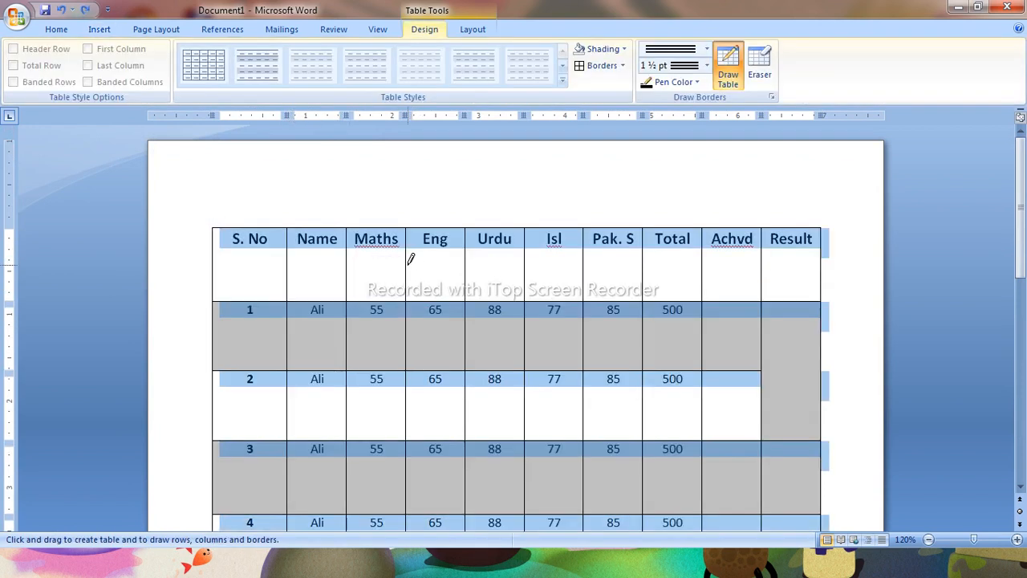